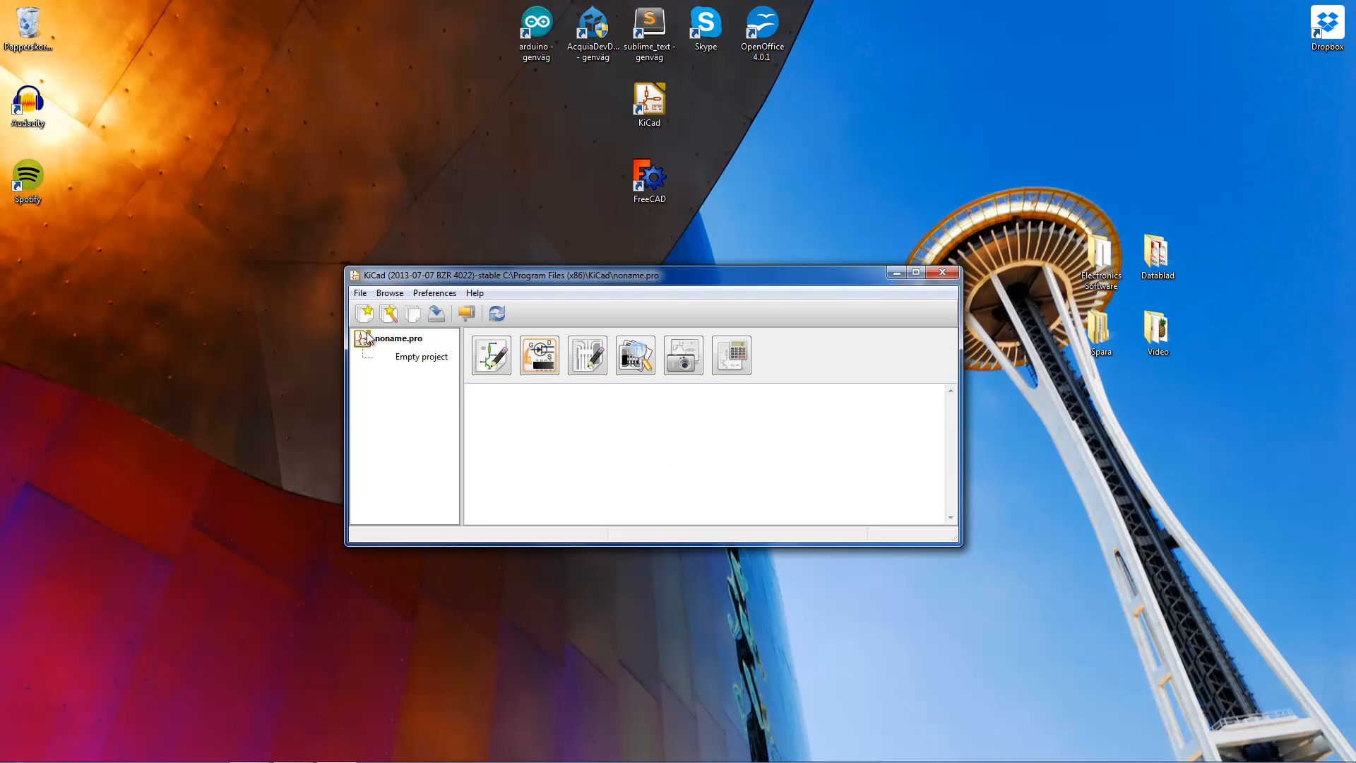
# - Start a new blank project and browse to the KiCADprojects folder in Dropbox as its location
pyautogui.click(359, 294)
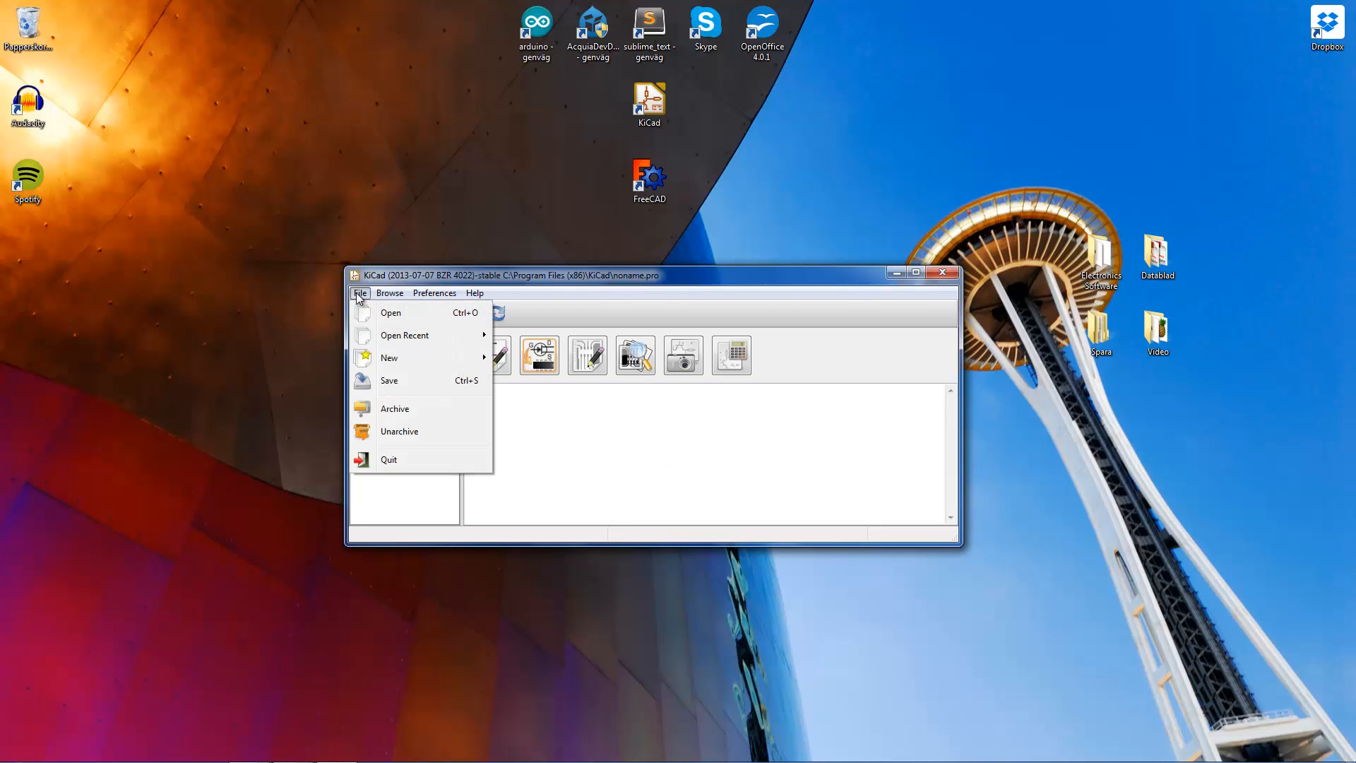
pyautogui.moveTo(379, 362)
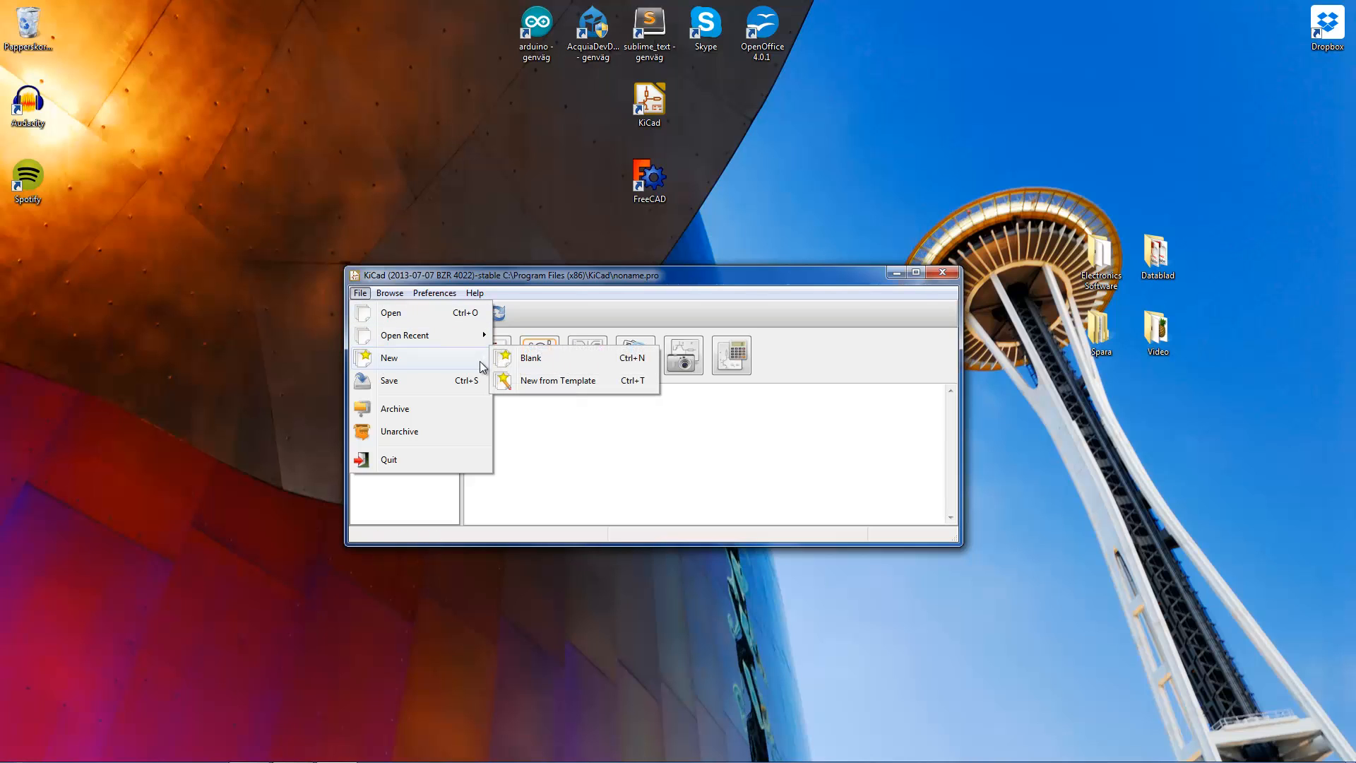
pyautogui.click(538, 362)
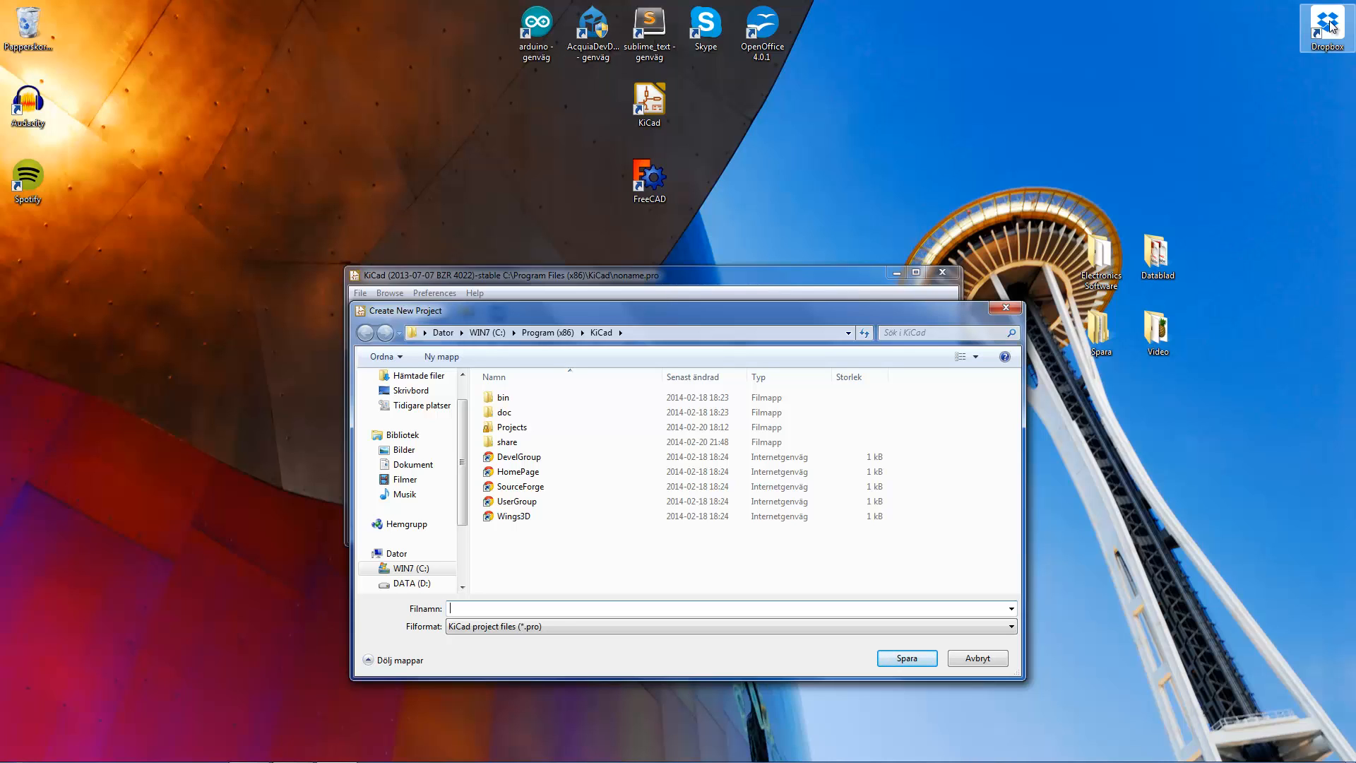
pyautogui.moveTo(688, 310); pyautogui.dragTo(671, 273)
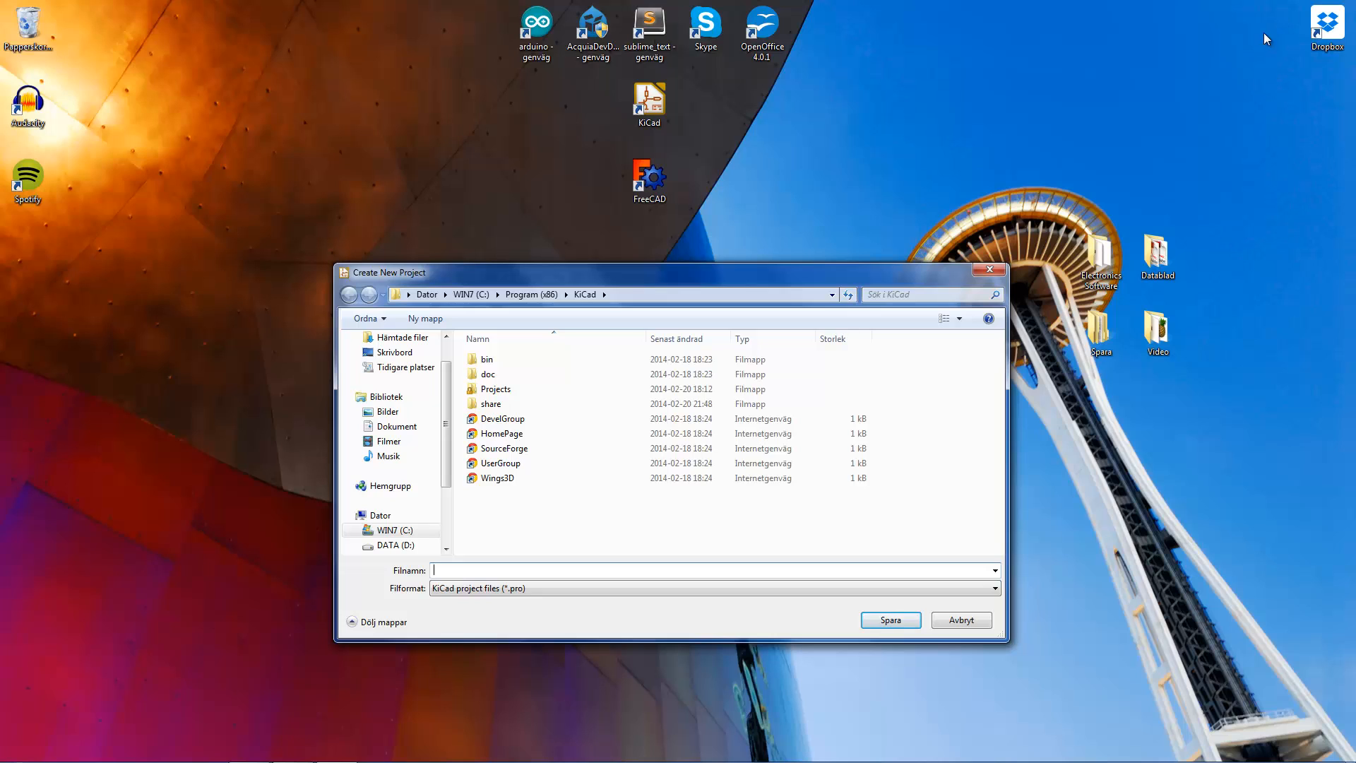
pyautogui.click(395, 352)
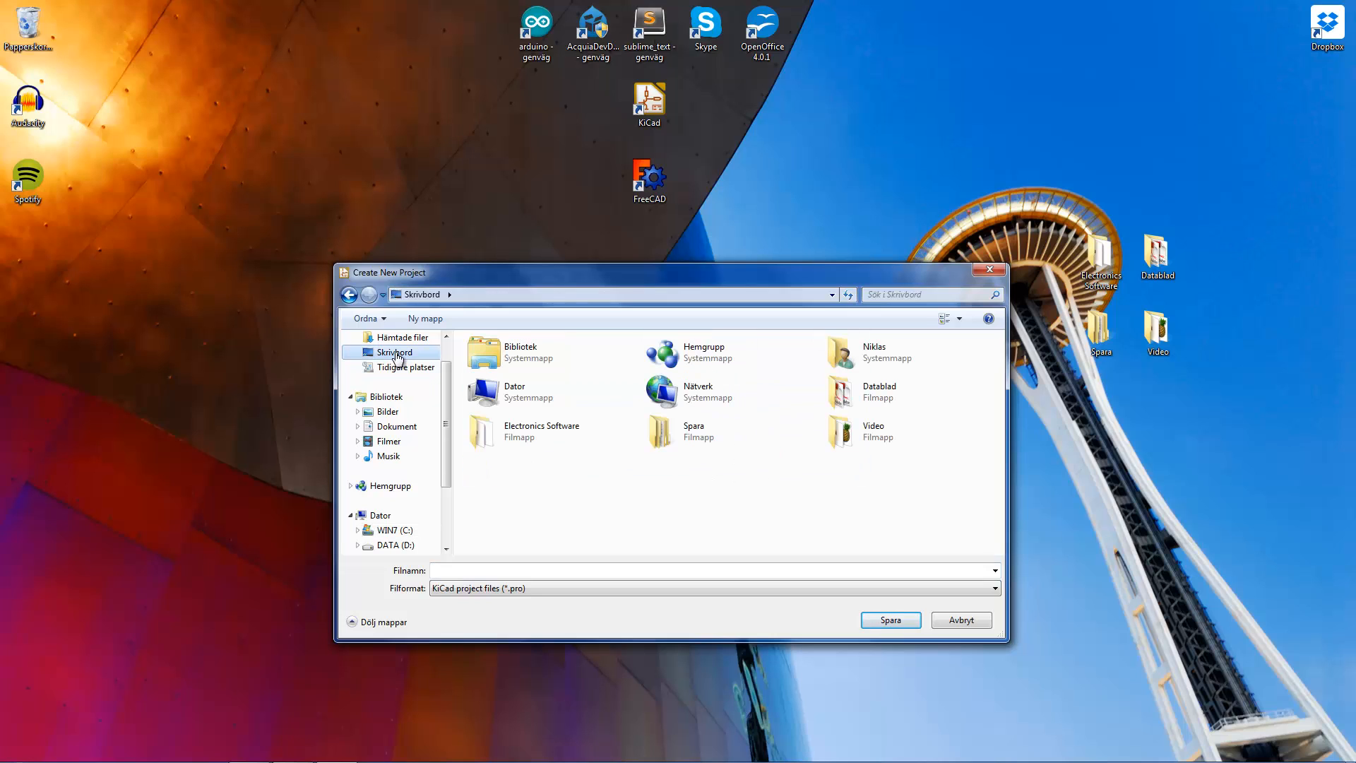
pyautogui.scroll(1, 447, 360)
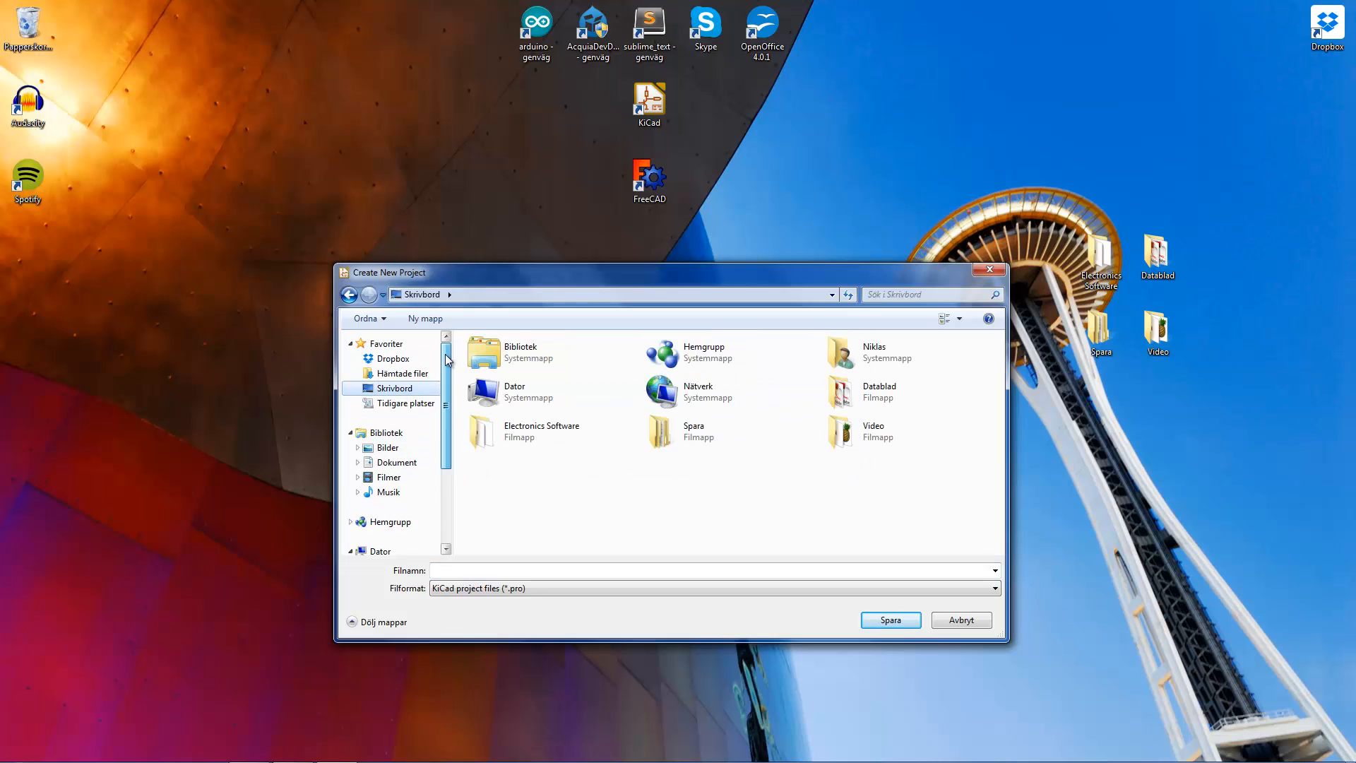
pyautogui.click(389, 359)
pyautogui.doubleClick(497, 389)
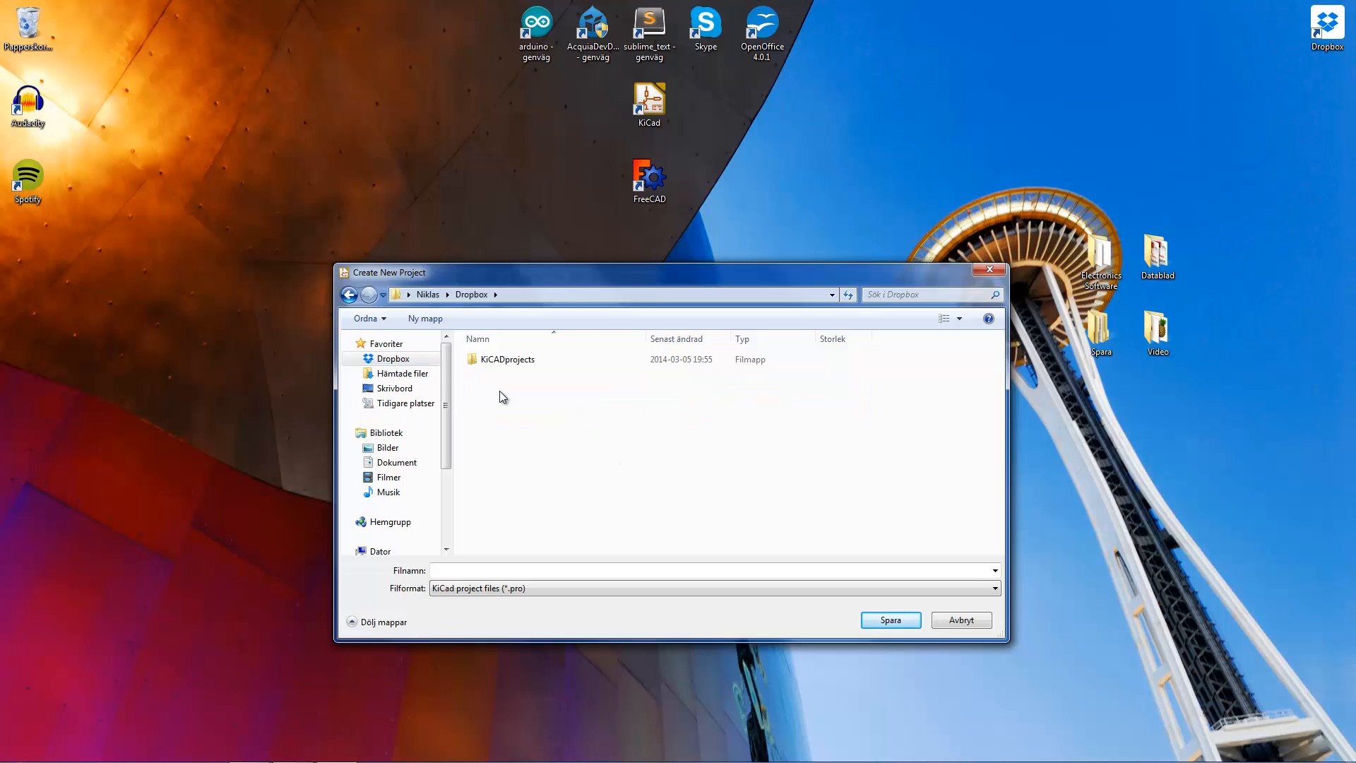
pyautogui.doubleClick(507, 360)
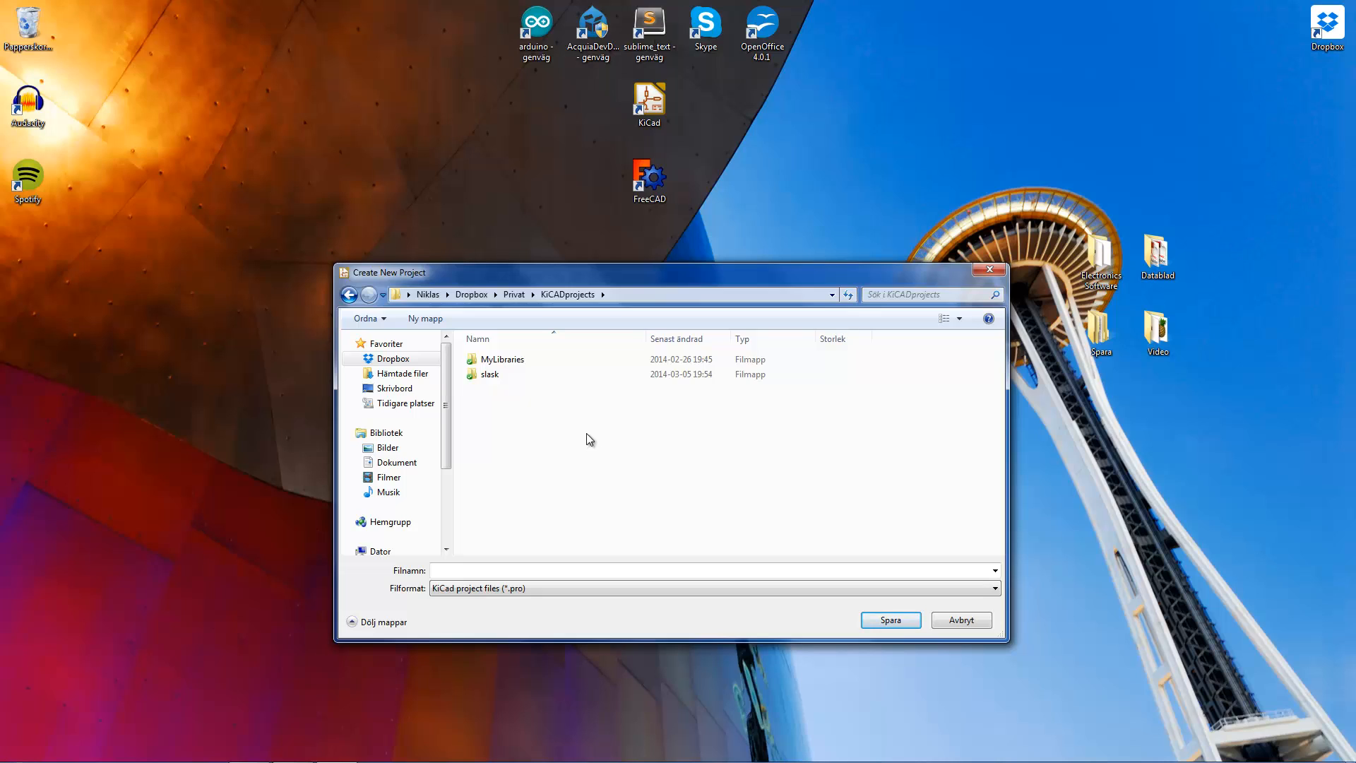
# - Create a folder named "switch" inside KiCADprojects and open it
pyautogui.rightClick(507, 409)
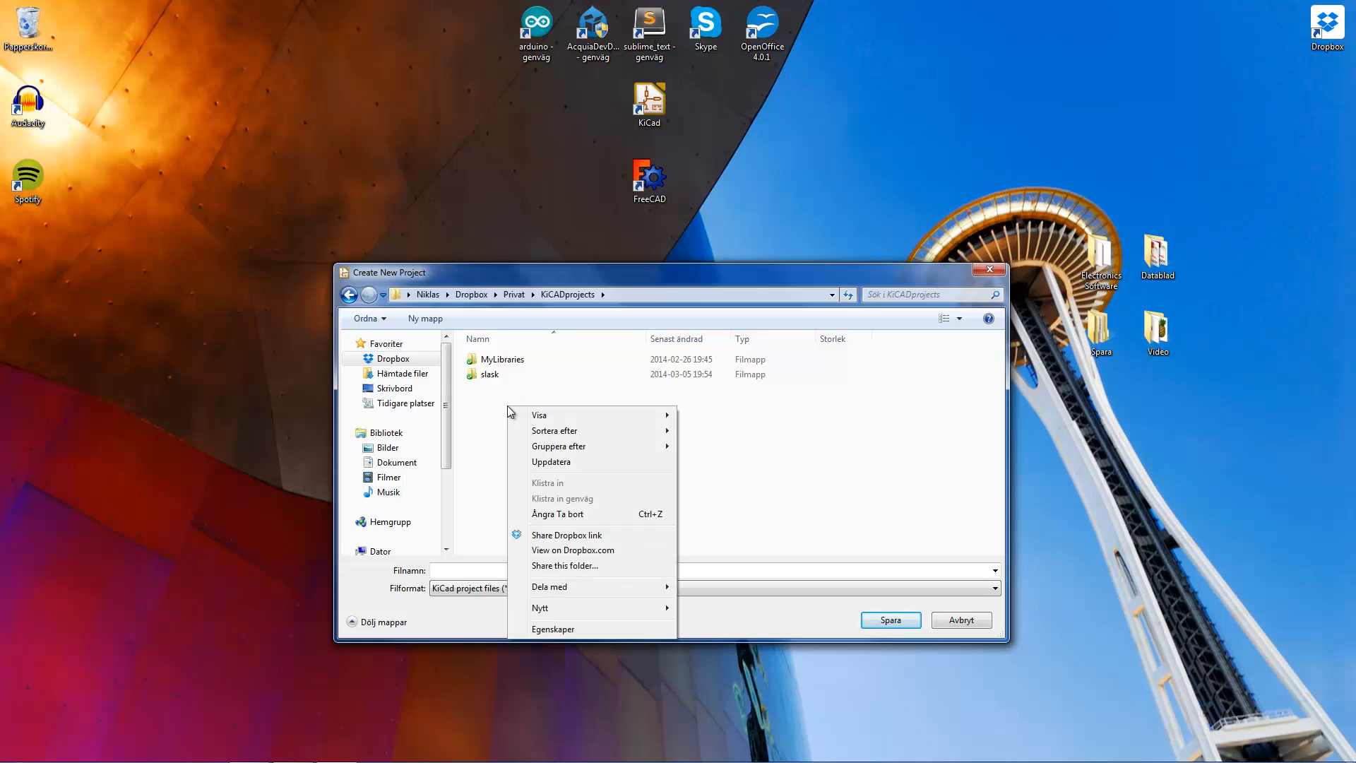
pyautogui.moveTo(595, 610)
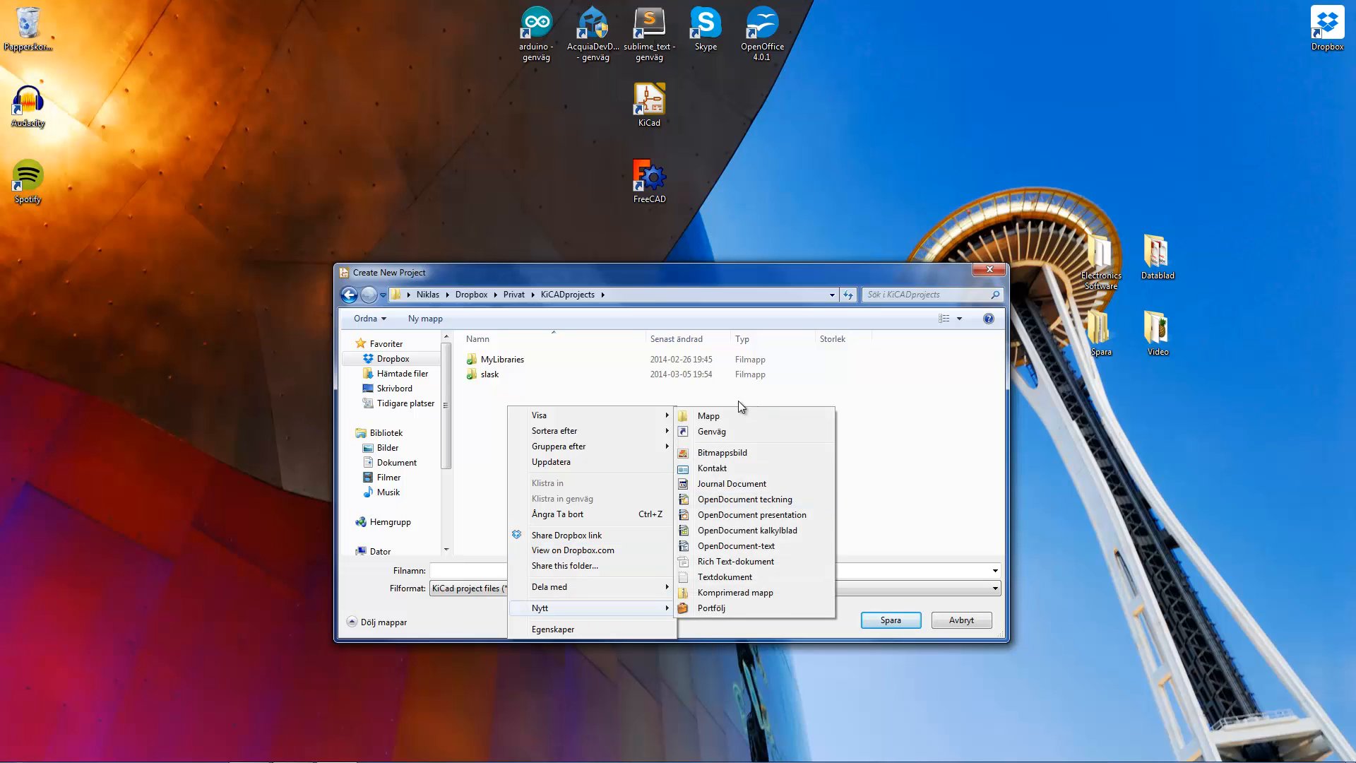
pyautogui.click(726, 421)
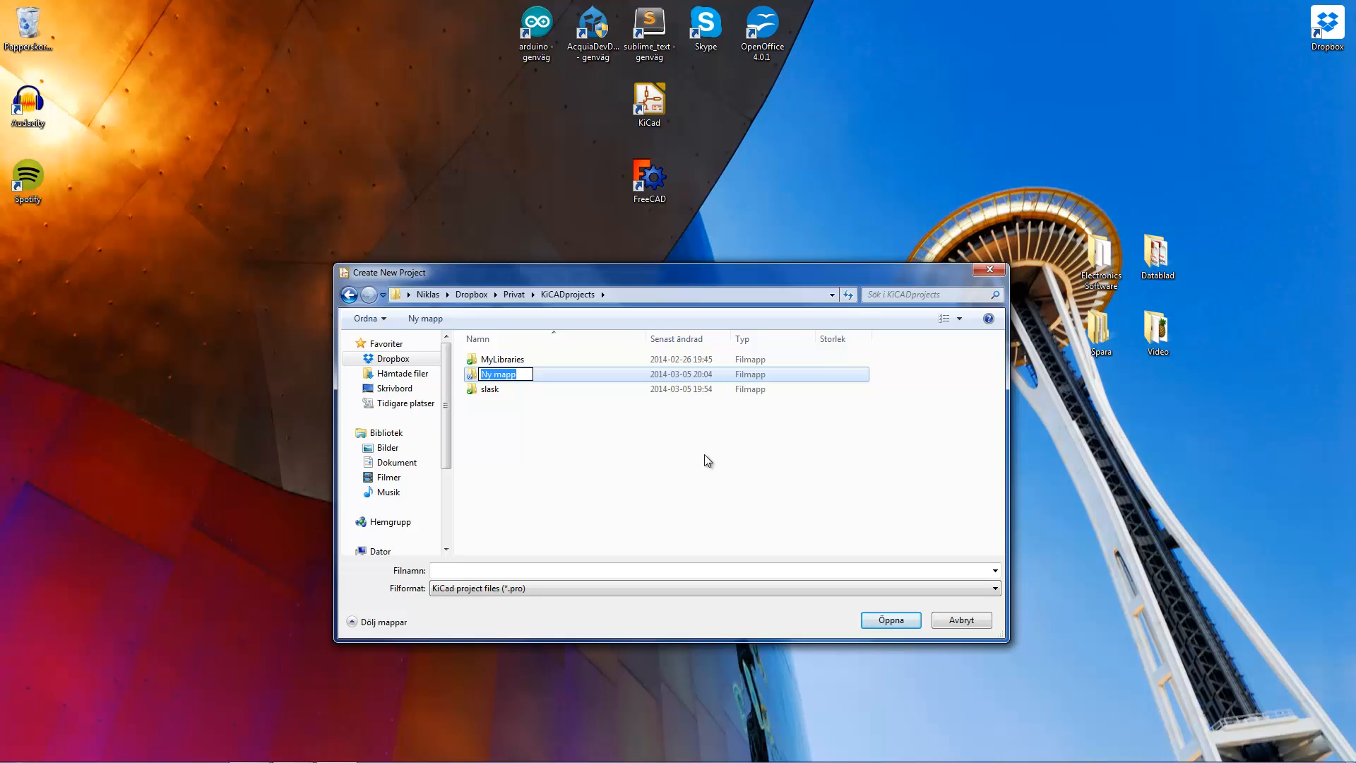
pyautogui.write('switch')
pyautogui.press('Return')
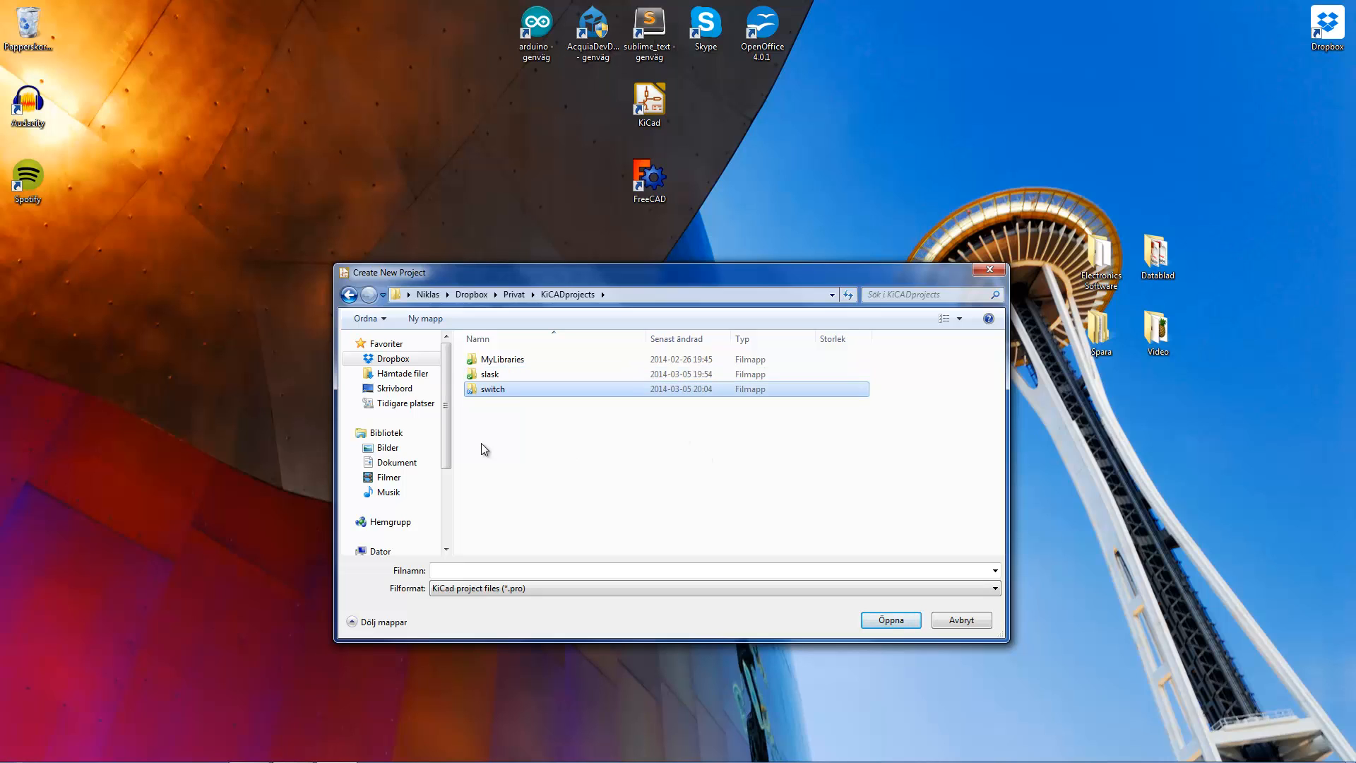
pyautogui.doubleClick(498, 389)
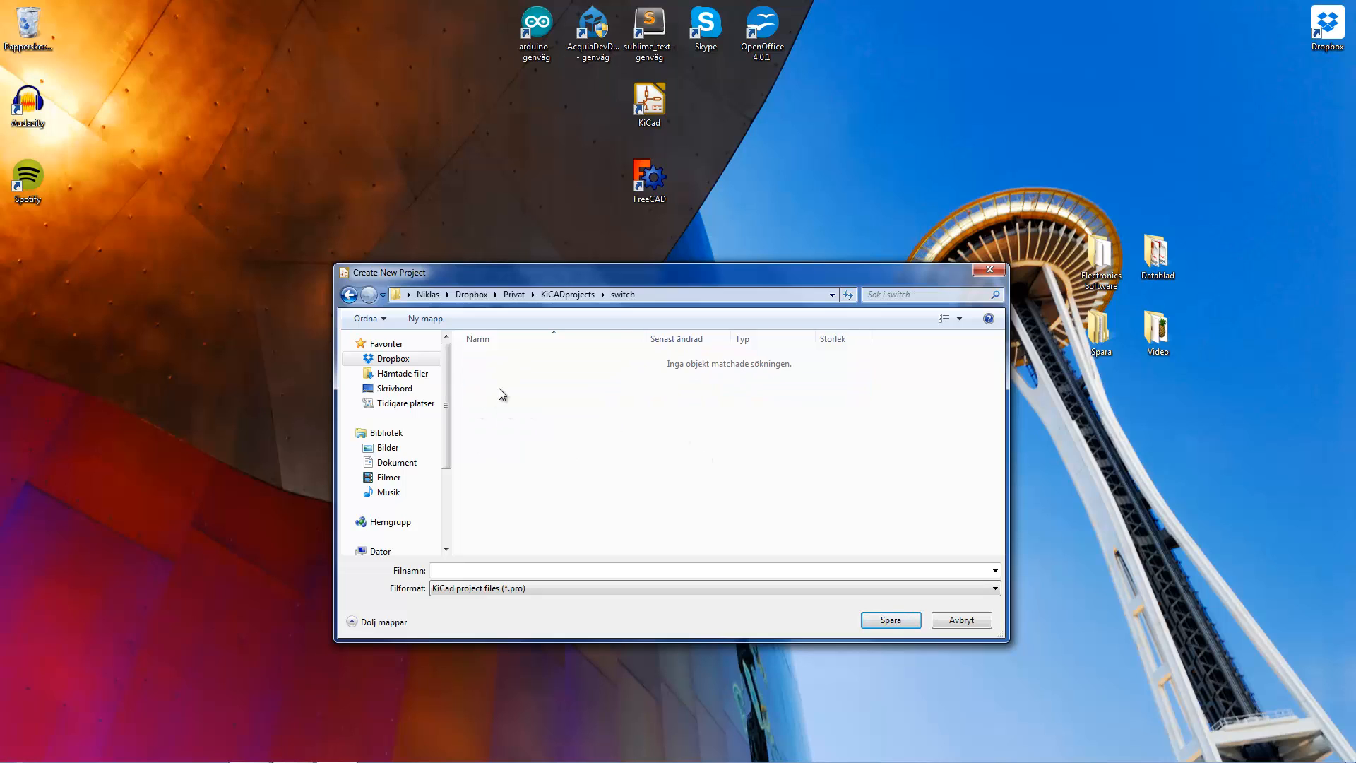
# - Save the new project in this folder under the file name "switch"
pyautogui.click(453, 569)
pyautogui.write('switch')
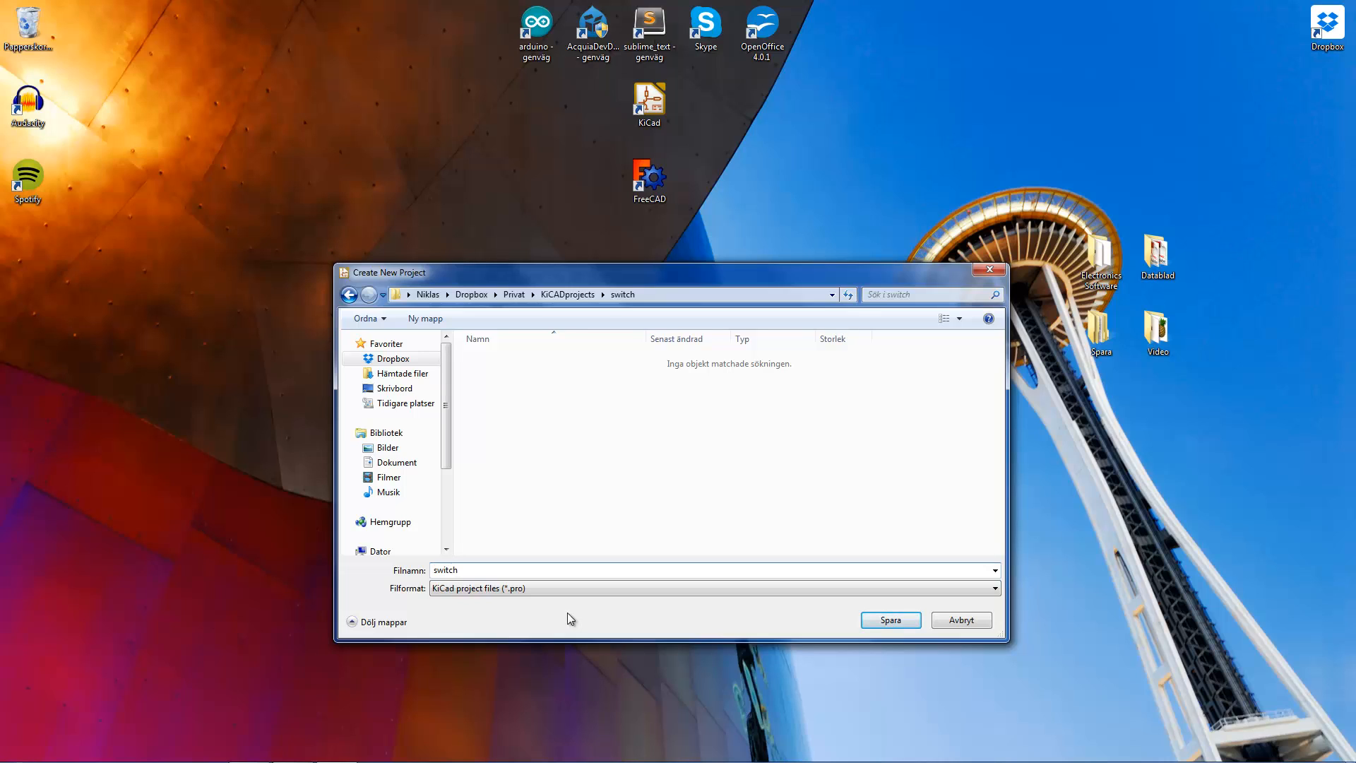
pyautogui.click(883, 622)
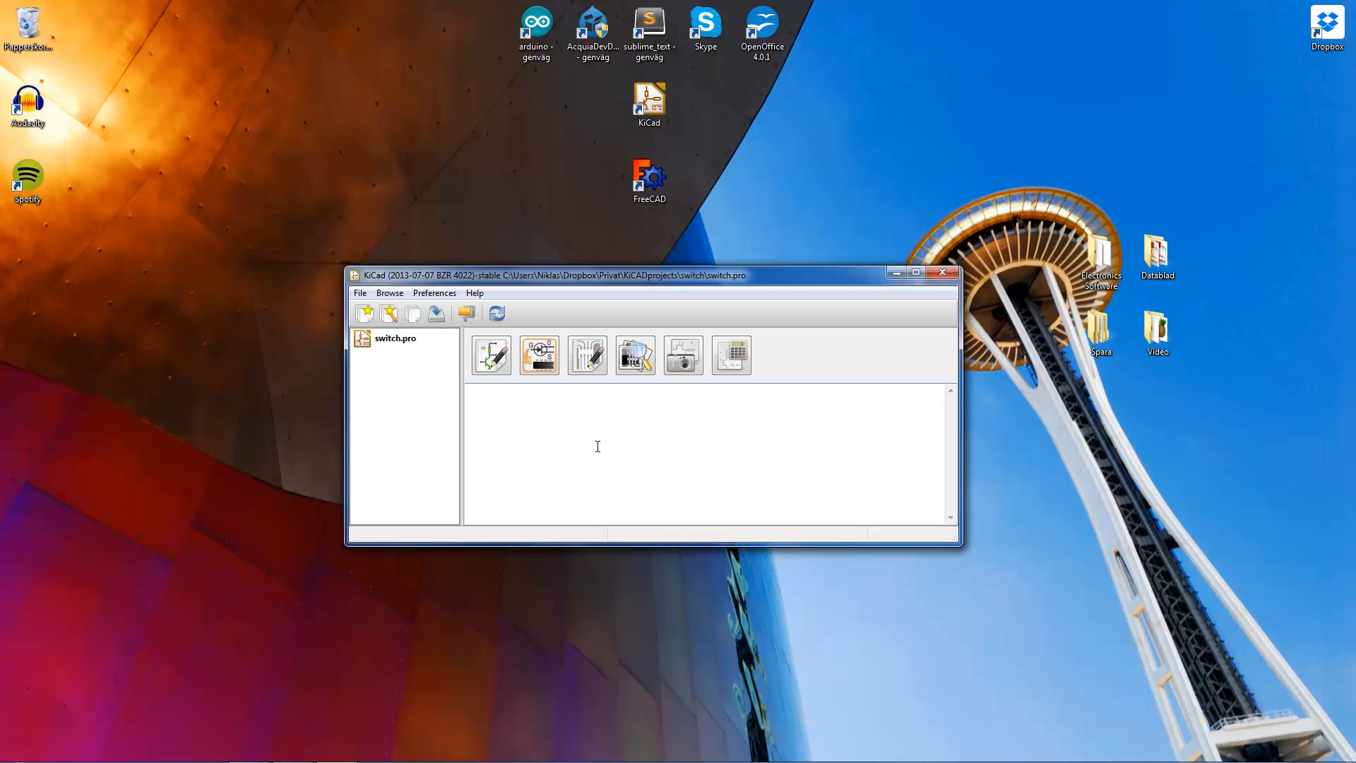
# - Open the project's schematic in the schematic editor and save the whole schematic project
pyautogui.click(498, 360)
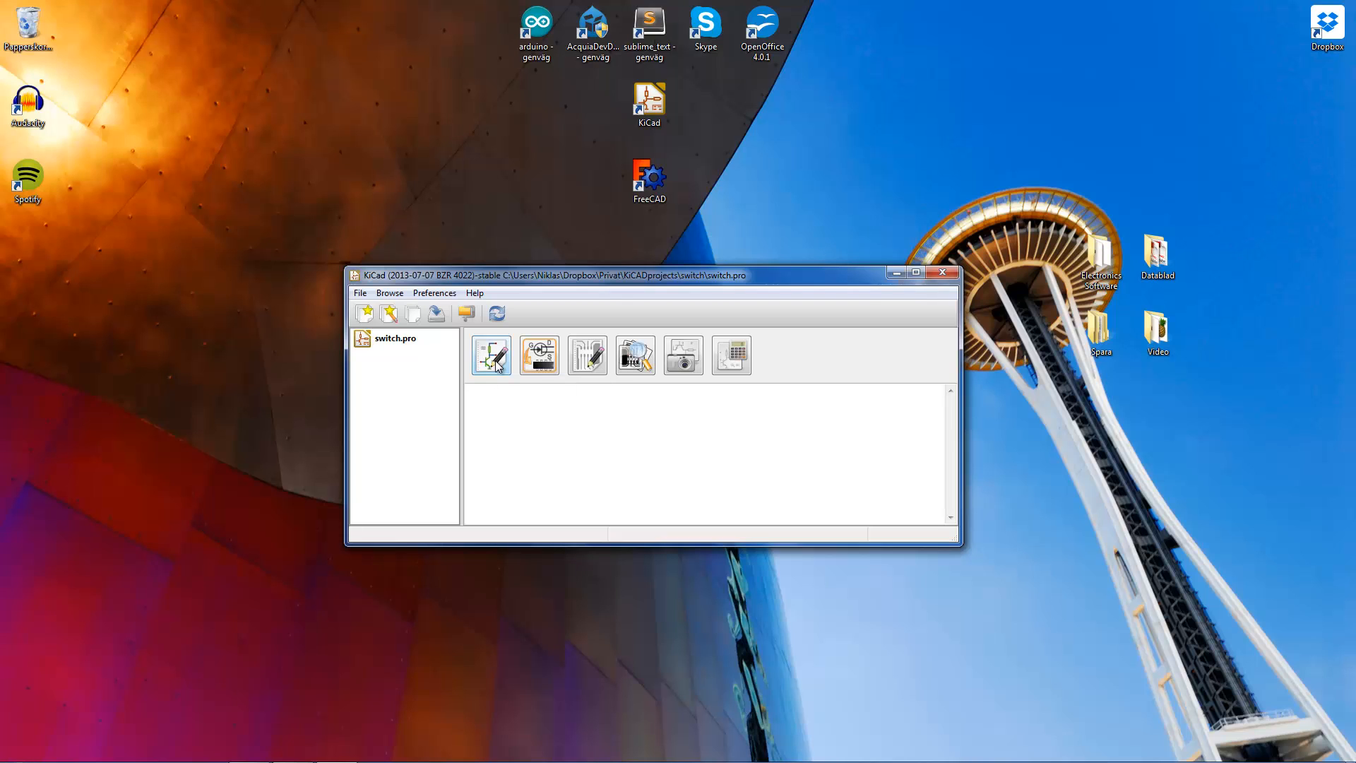
pyautogui.click(497, 360)
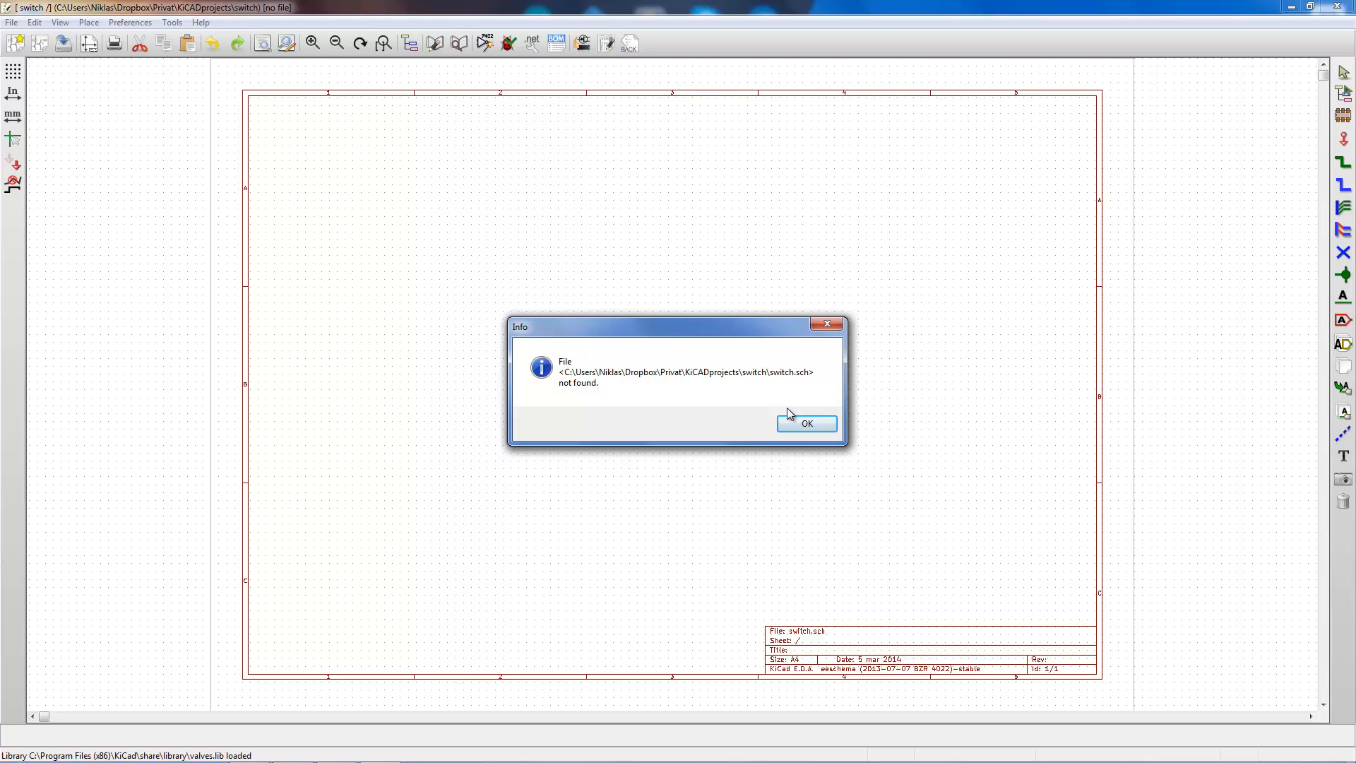
pyautogui.click(809, 426)
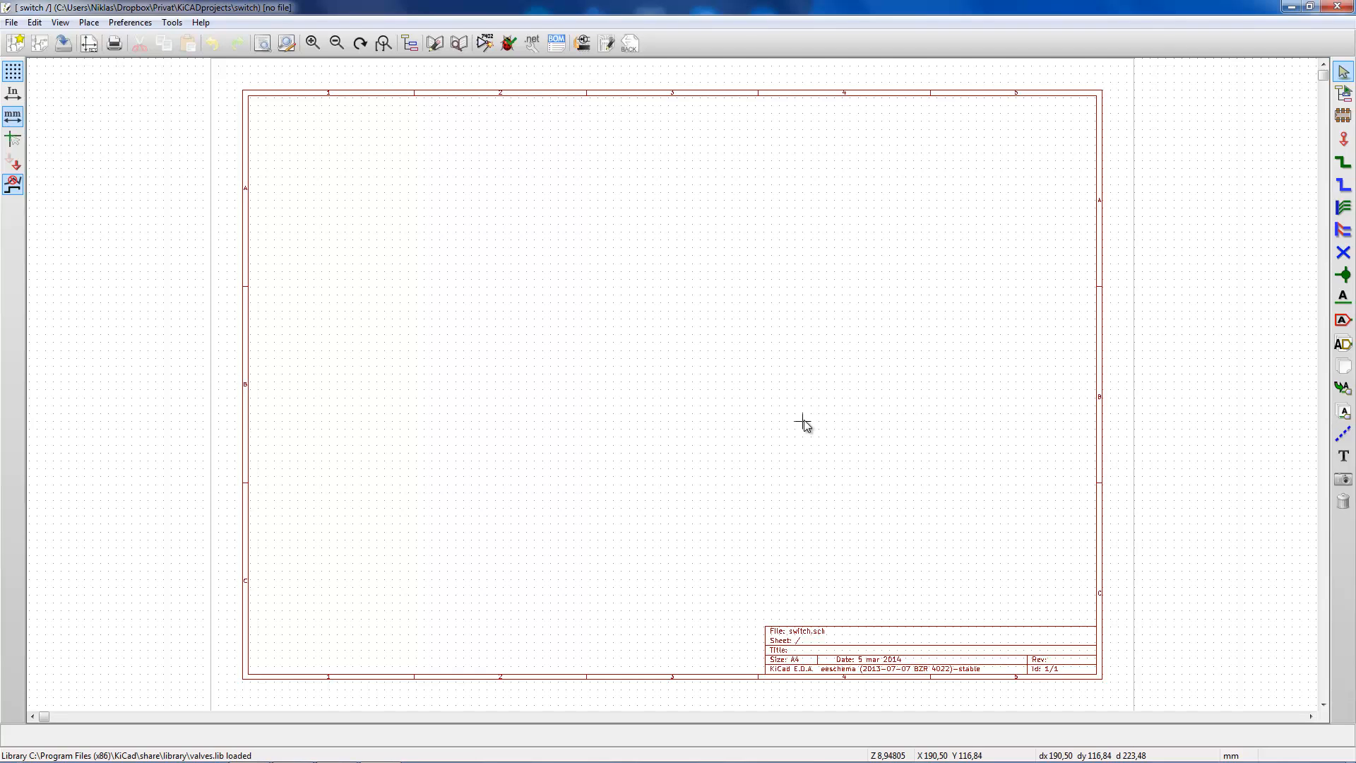
pyautogui.click(10, 22)
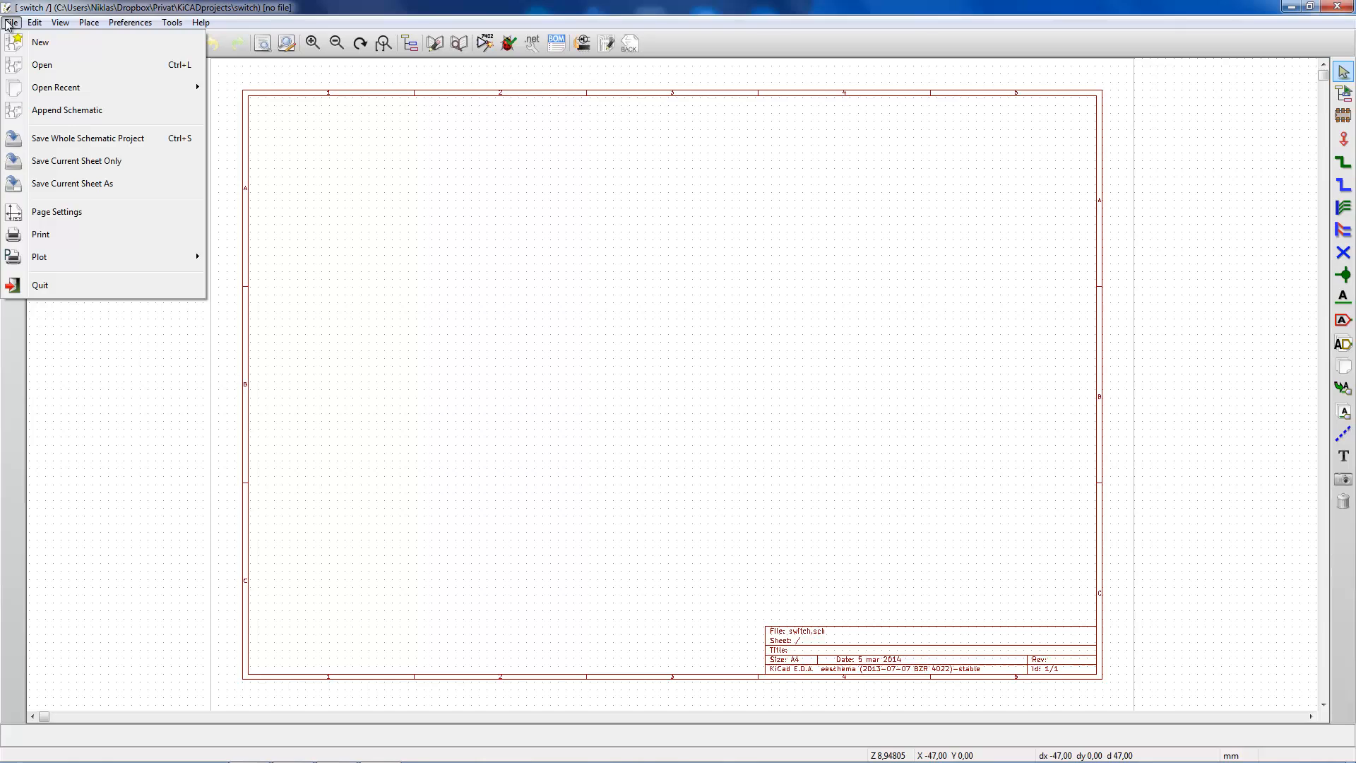
pyautogui.click(69, 142)
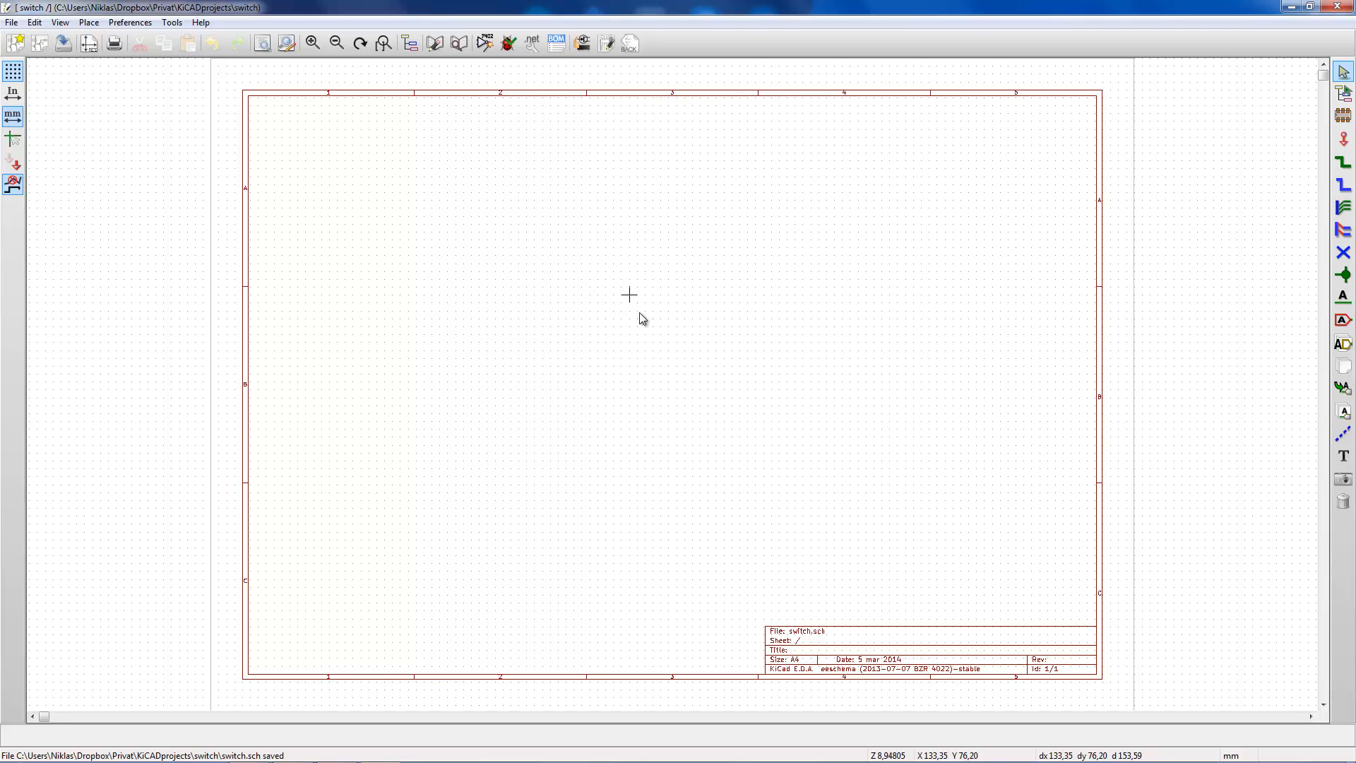
# - Examine the empty schematic sheet and its title block up close
pyautogui.scroll(-3, 699, 372)
pyautogui.scroll(3, 674, 387)
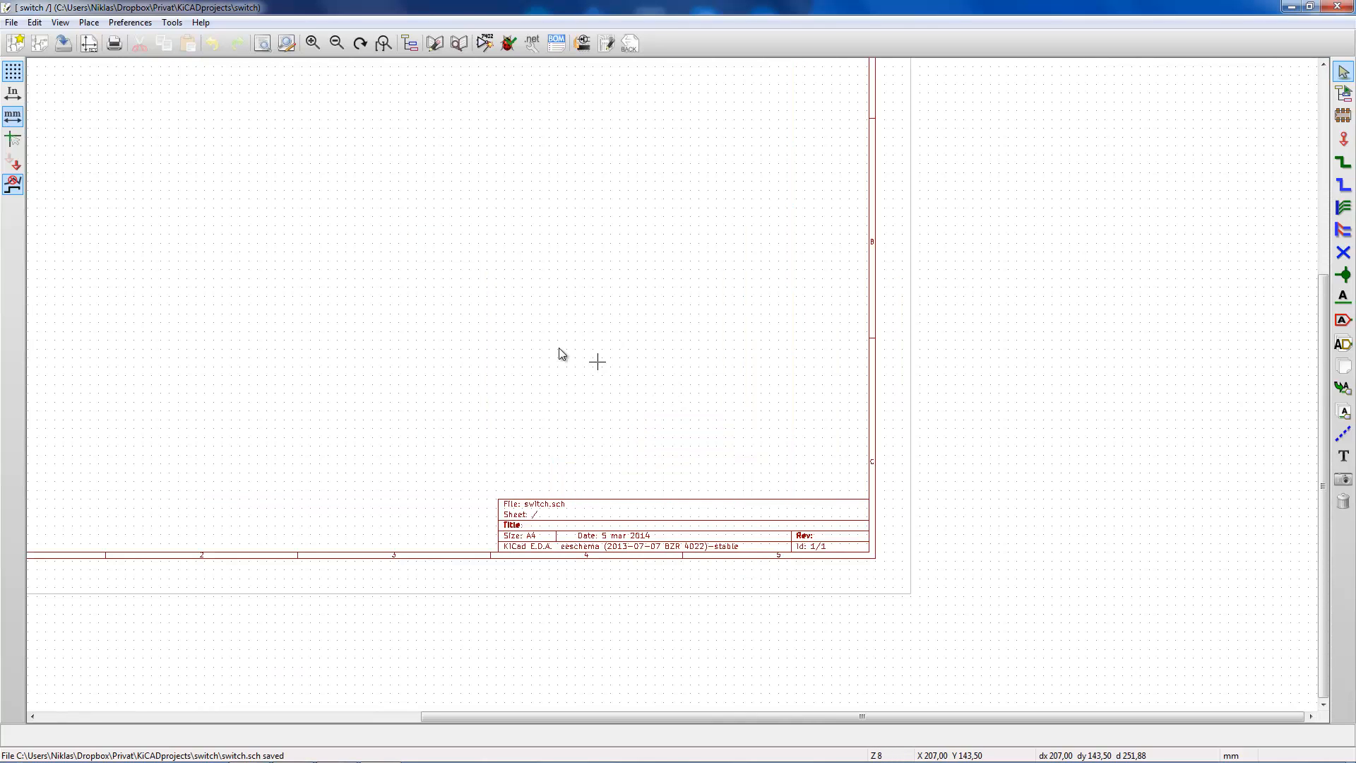
pyautogui.scroll(-2, 560, 354)
pyautogui.scroll(-1, 668, 391)
pyautogui.scroll(2, 612, 339)
pyautogui.scroll(2, 672, 387)
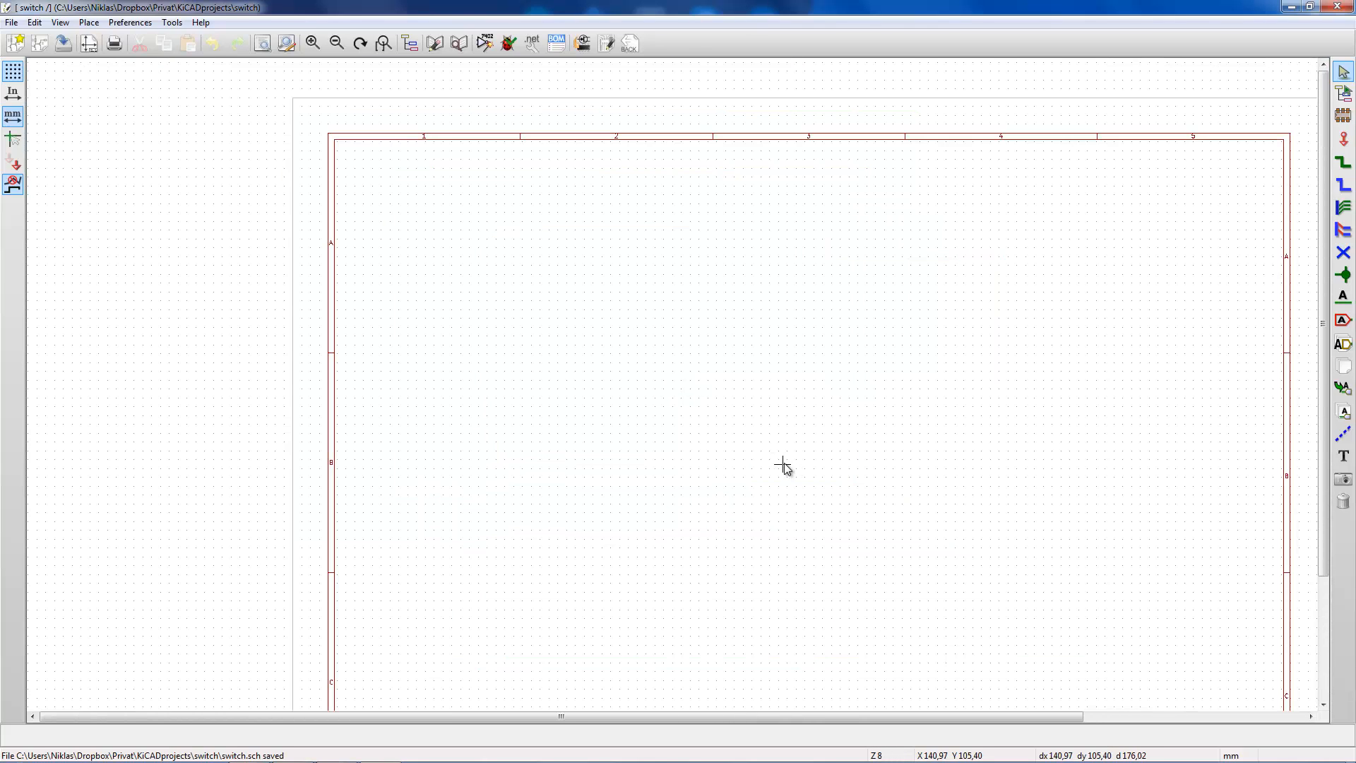
pyautogui.scroll(-3, 781, 464)
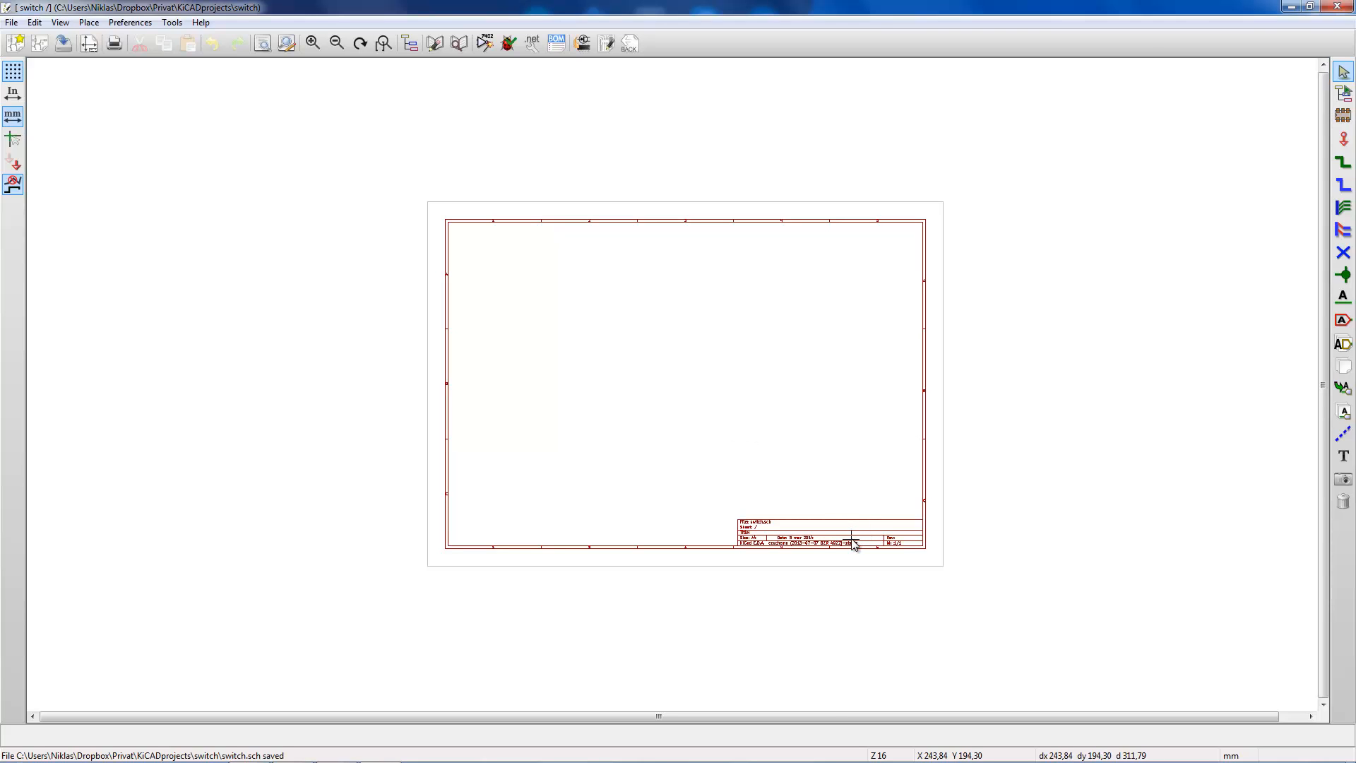
pyautogui.scroll(5, 854, 545)
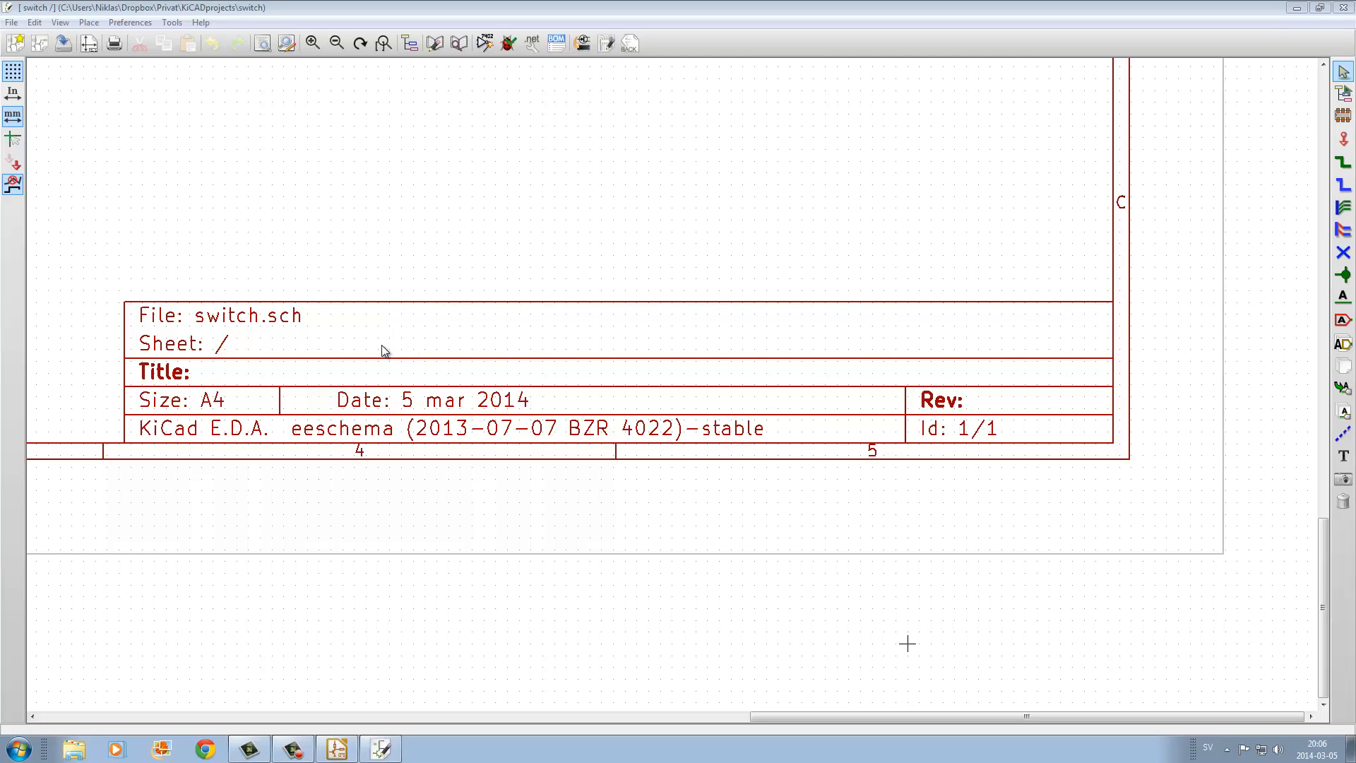
# - Set the page to A4 210x297mm with revision 0.1 and the title "The switch thingy"
pyautogui.click(91, 48)
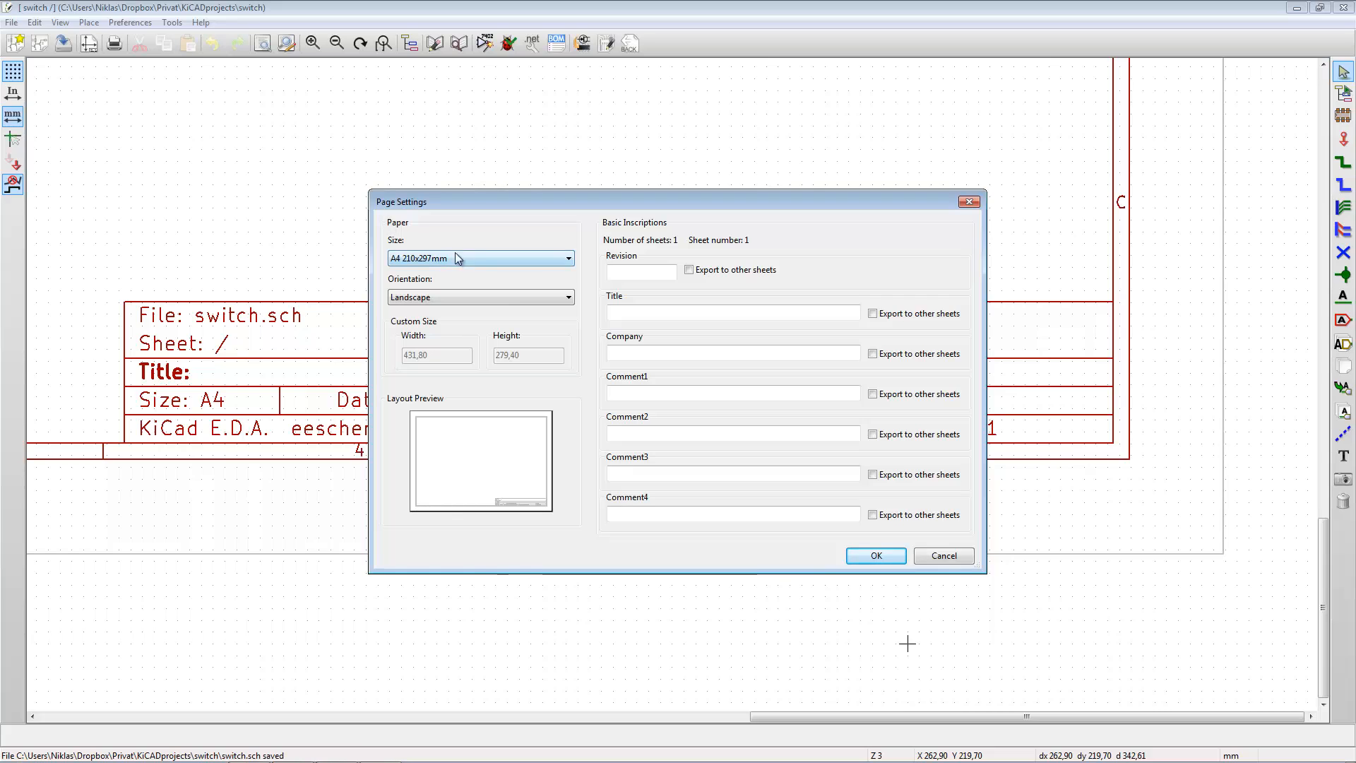
pyautogui.click(570, 258)
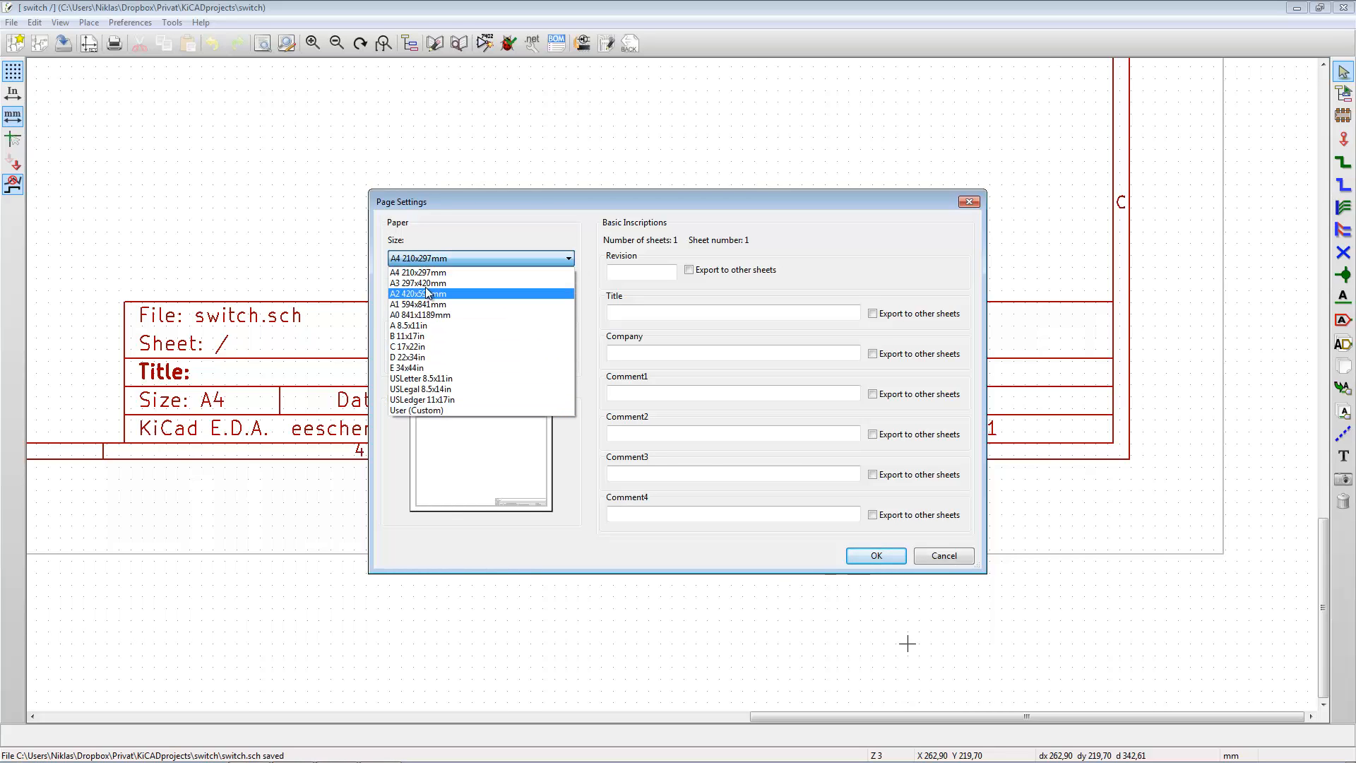
pyautogui.click(396, 272)
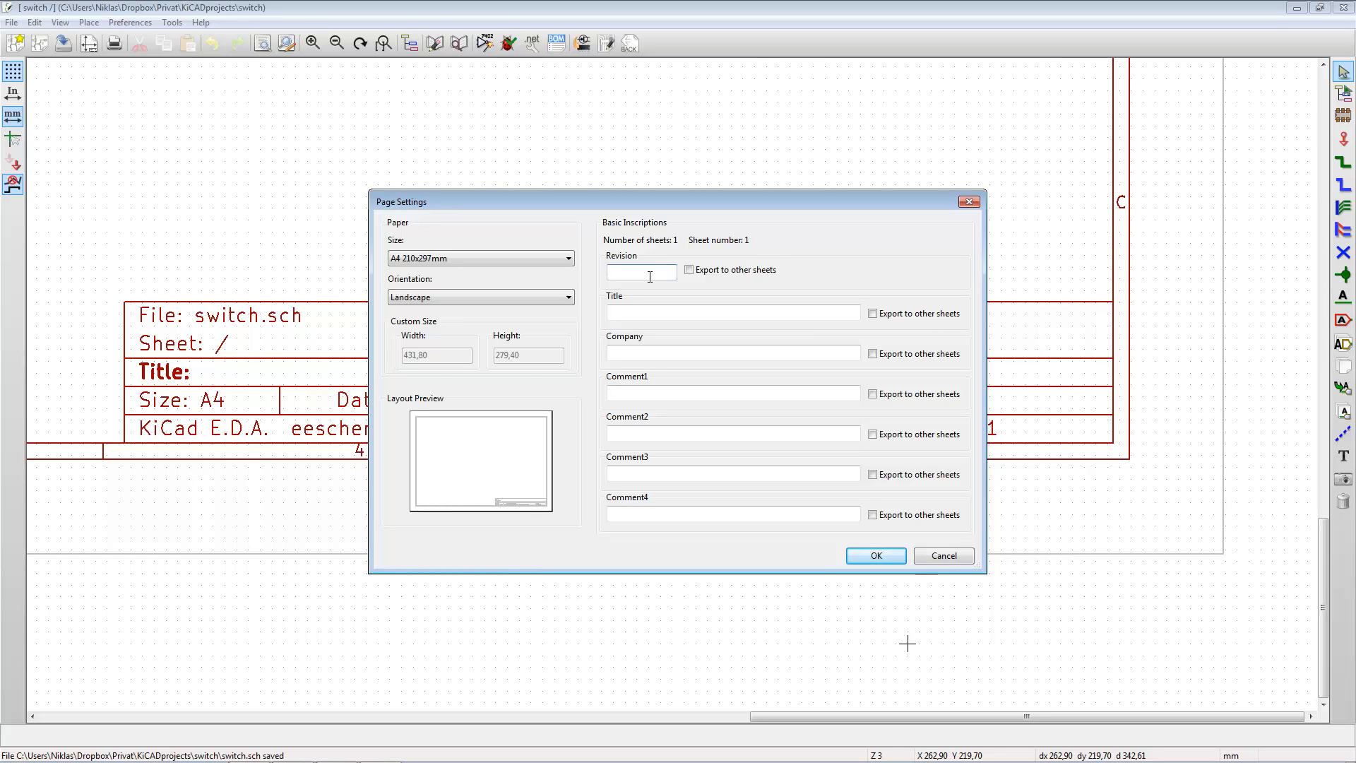
pyautogui.write('0.1')
pyautogui.click(647, 313)
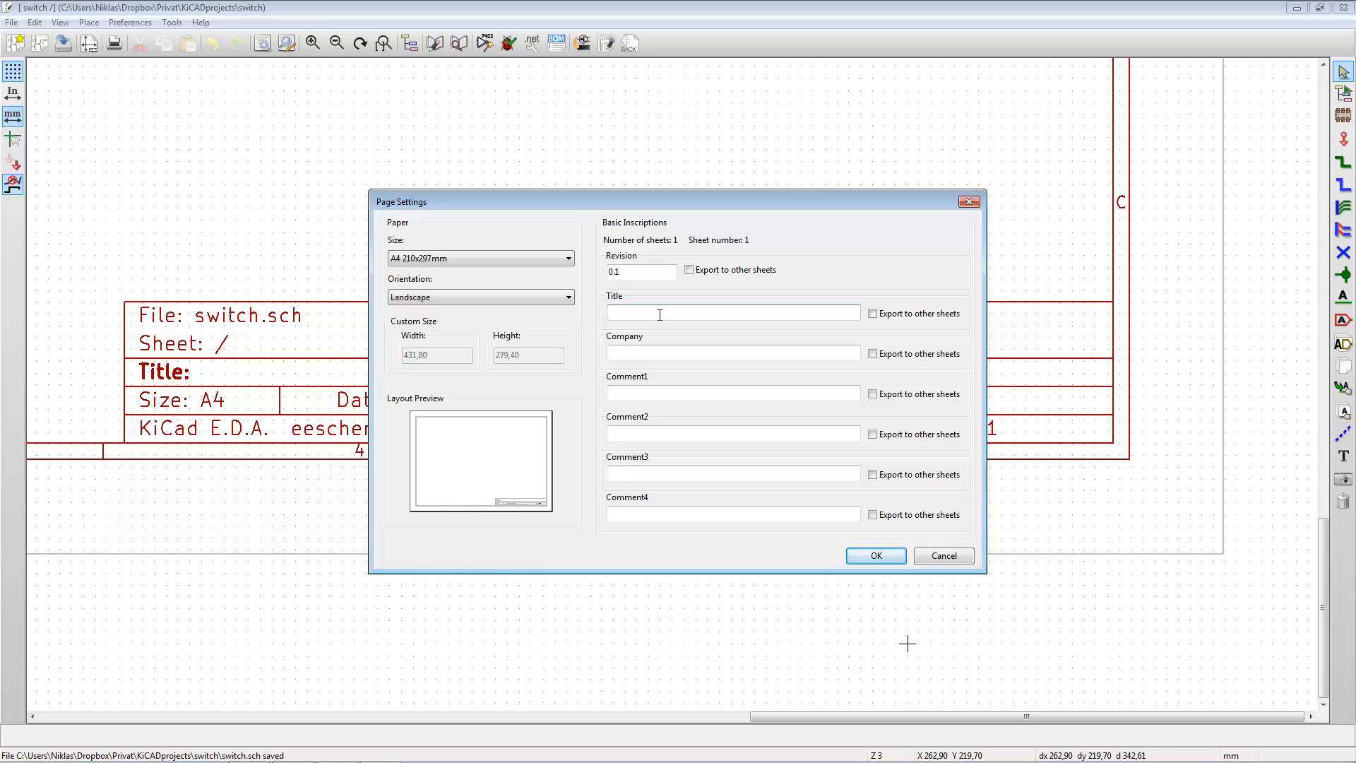
pyautogui.write('The ')
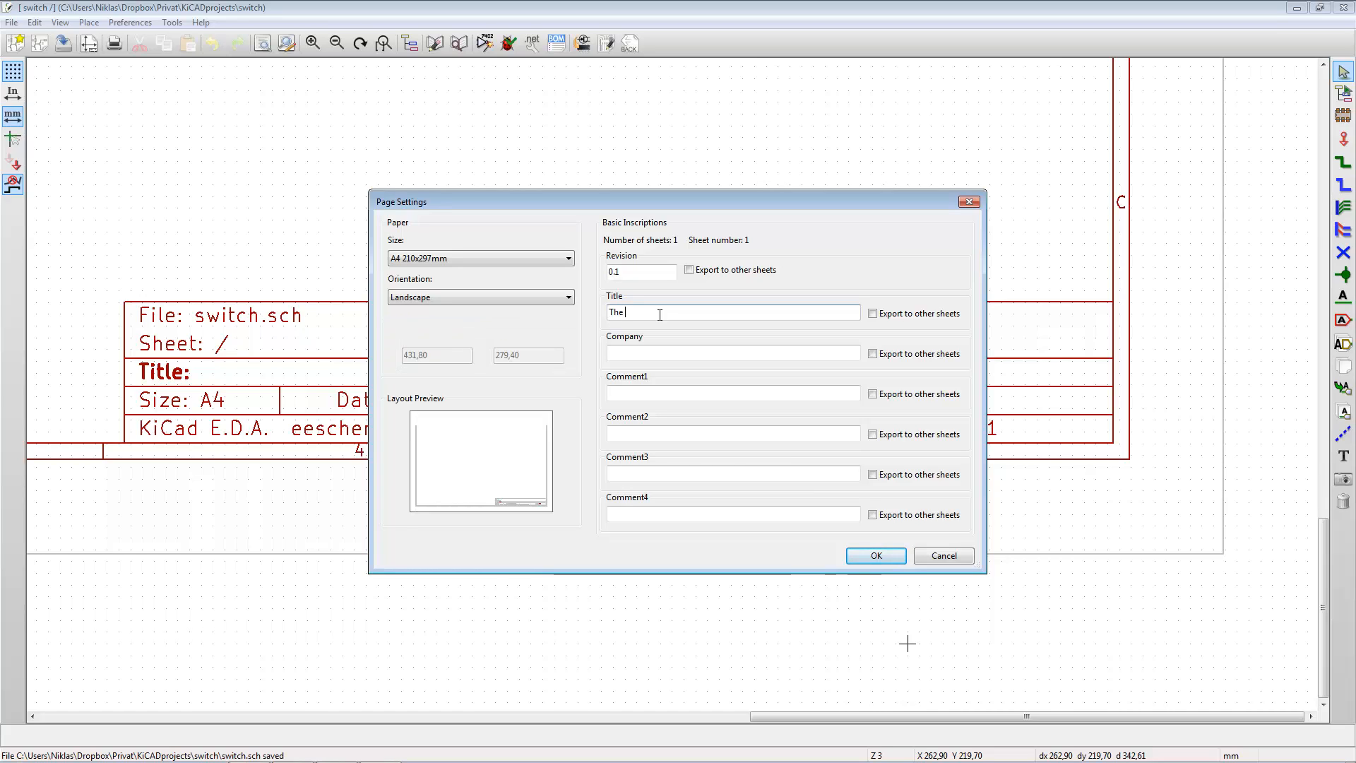
pyautogui.write('switch')
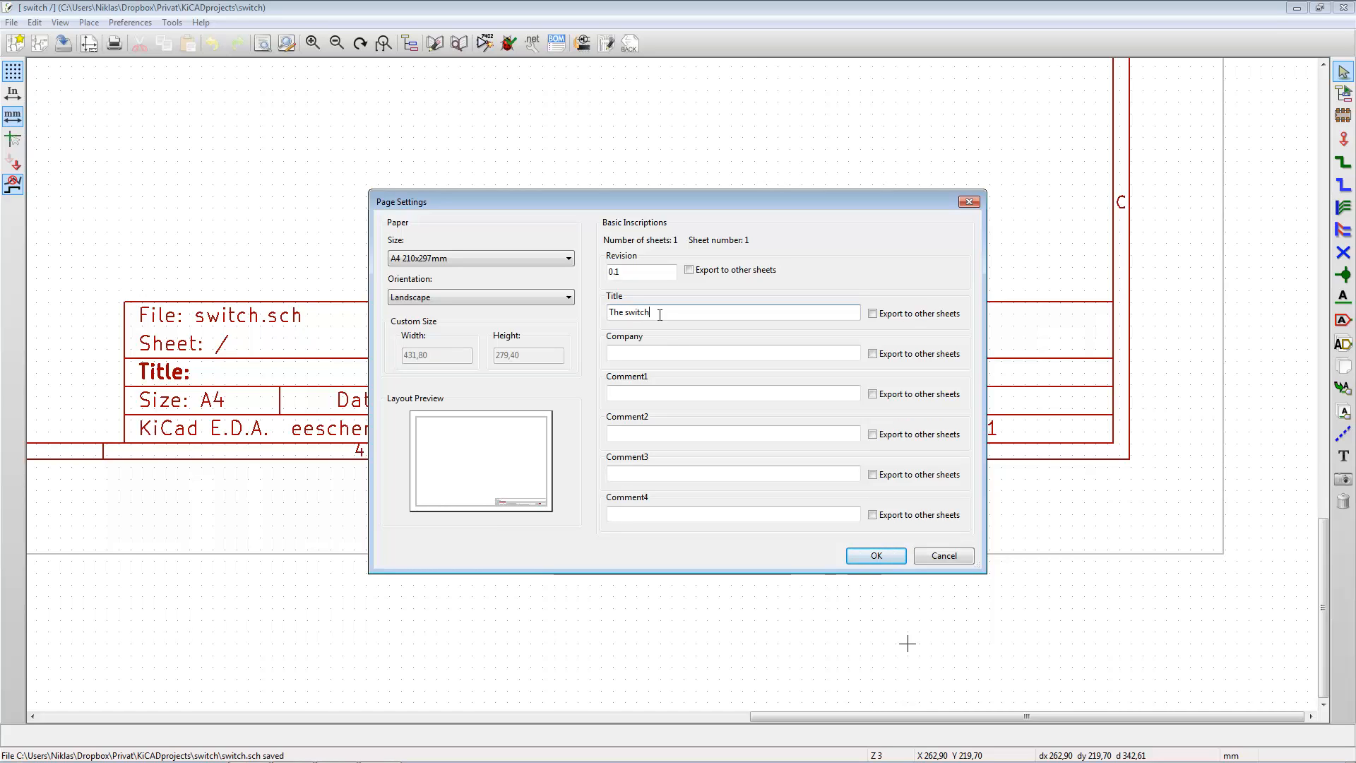
pyautogui.write(' thingy')
pyautogui.click(875, 556)
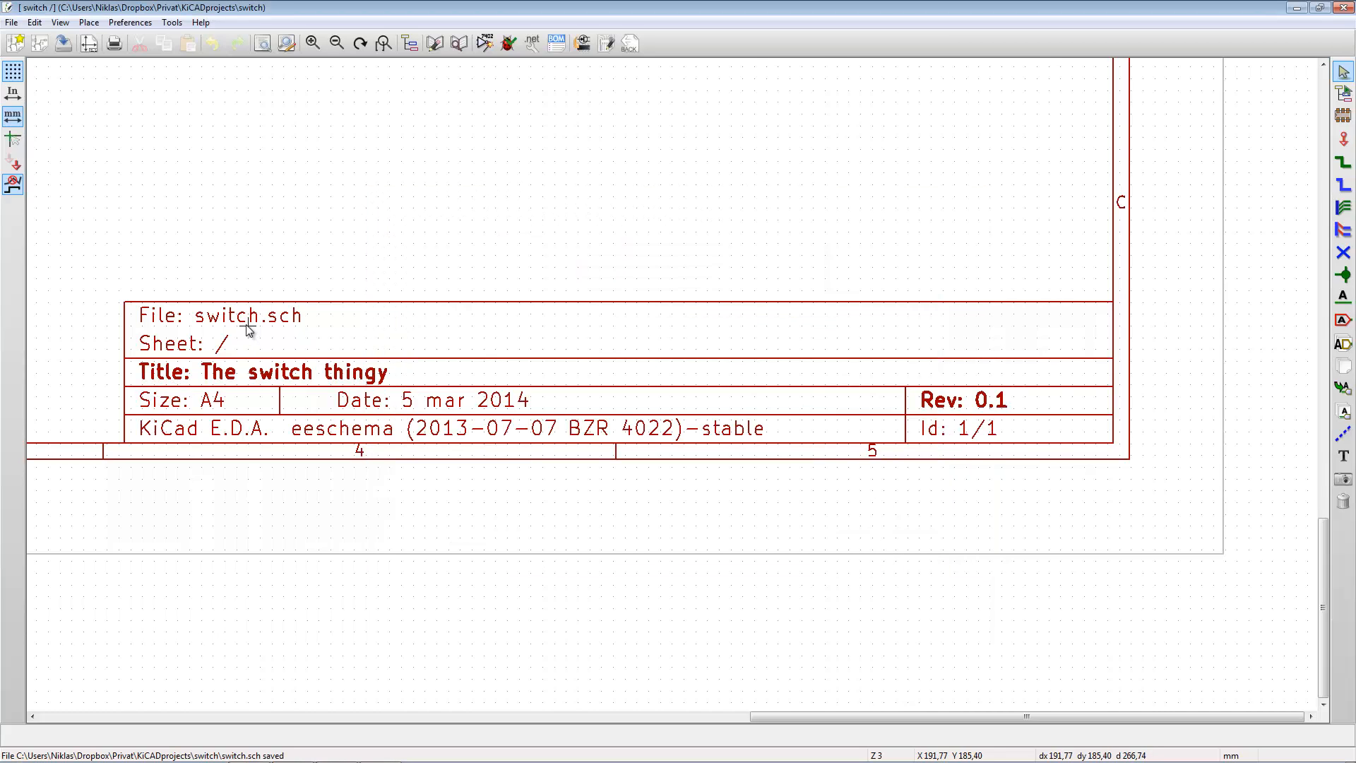
# - Add the company name "My company ltd" to the sheet's title block
pyautogui.click(87, 44)
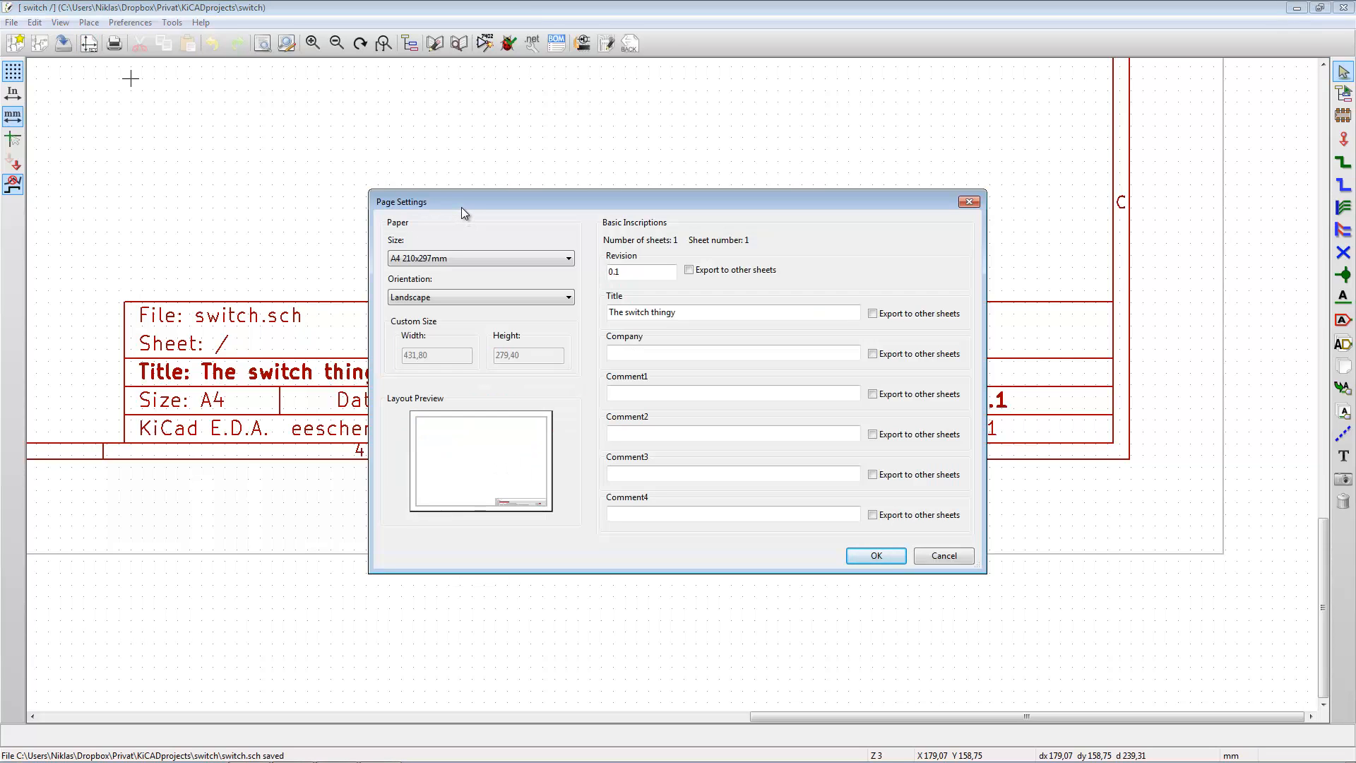
pyautogui.click(665, 349)
pyautogui.write('My company Lt')
pyautogui.press('Return')
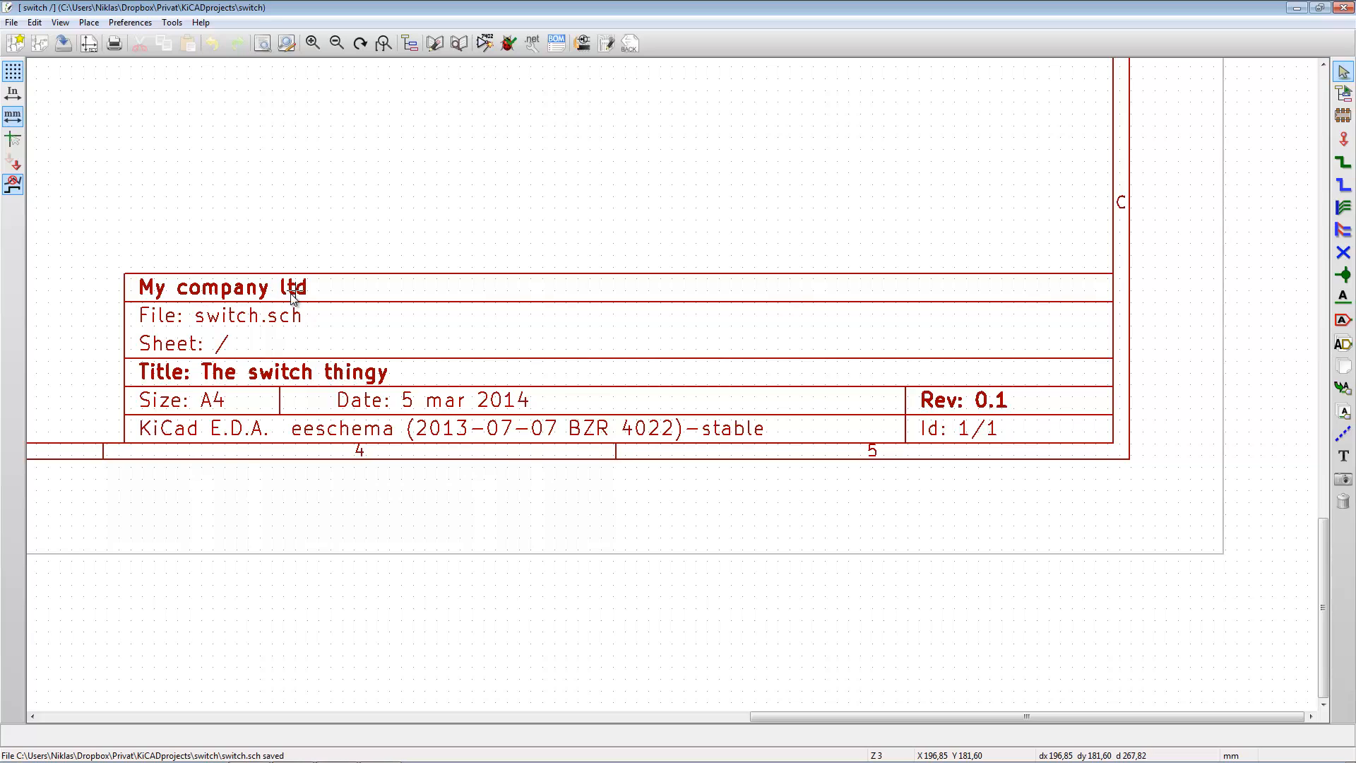
# - Enter the author's full name as Comment1 in the title block
pyautogui.click(89, 45)
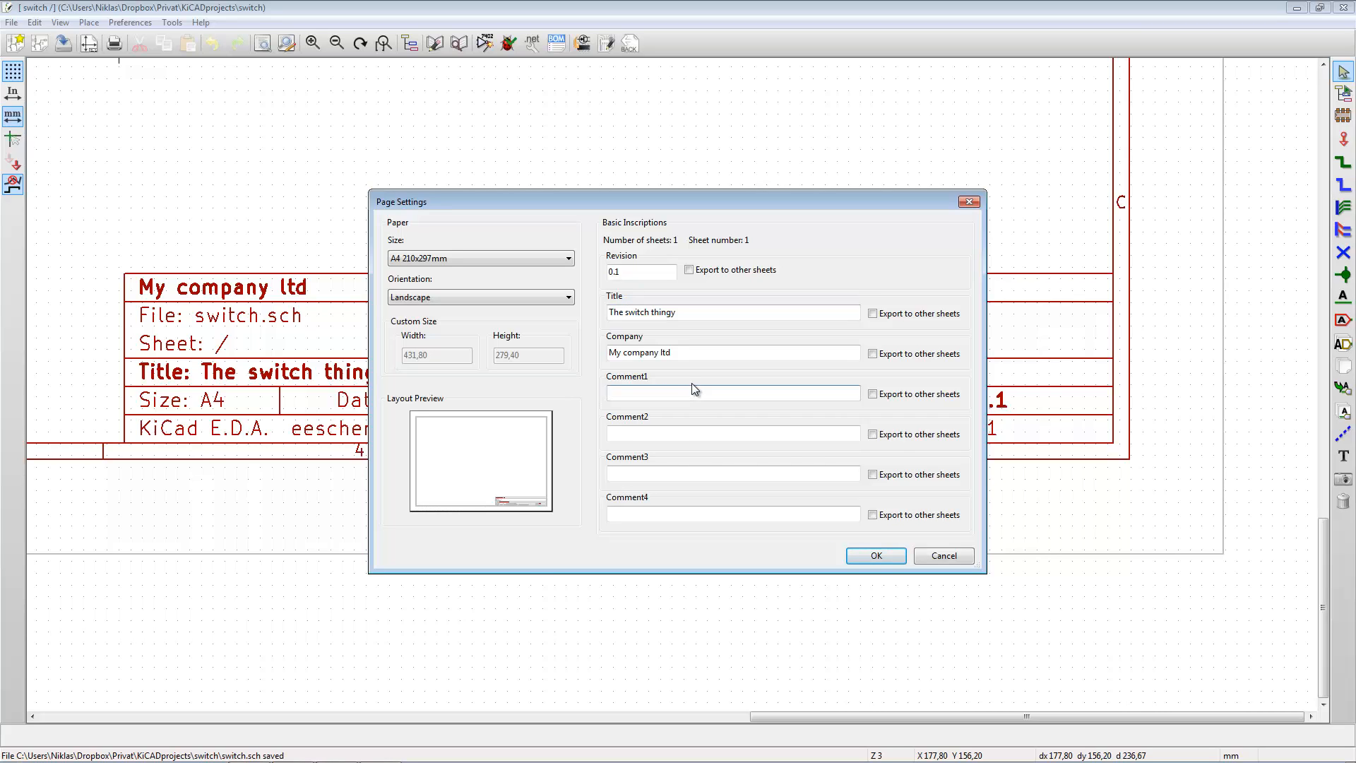
pyautogui.write('Niklas Wennerstrand')
pyautogui.click(875, 555)
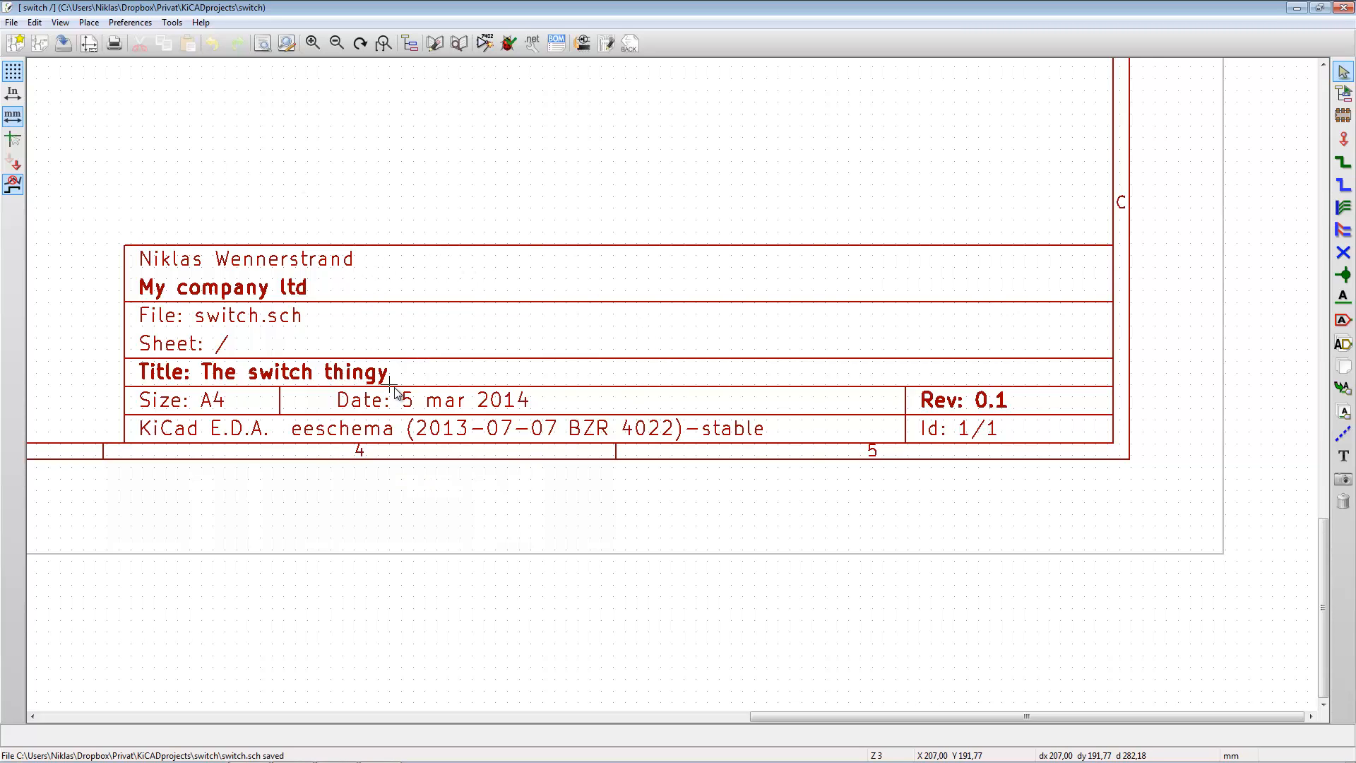
pyautogui.click(384, 43)
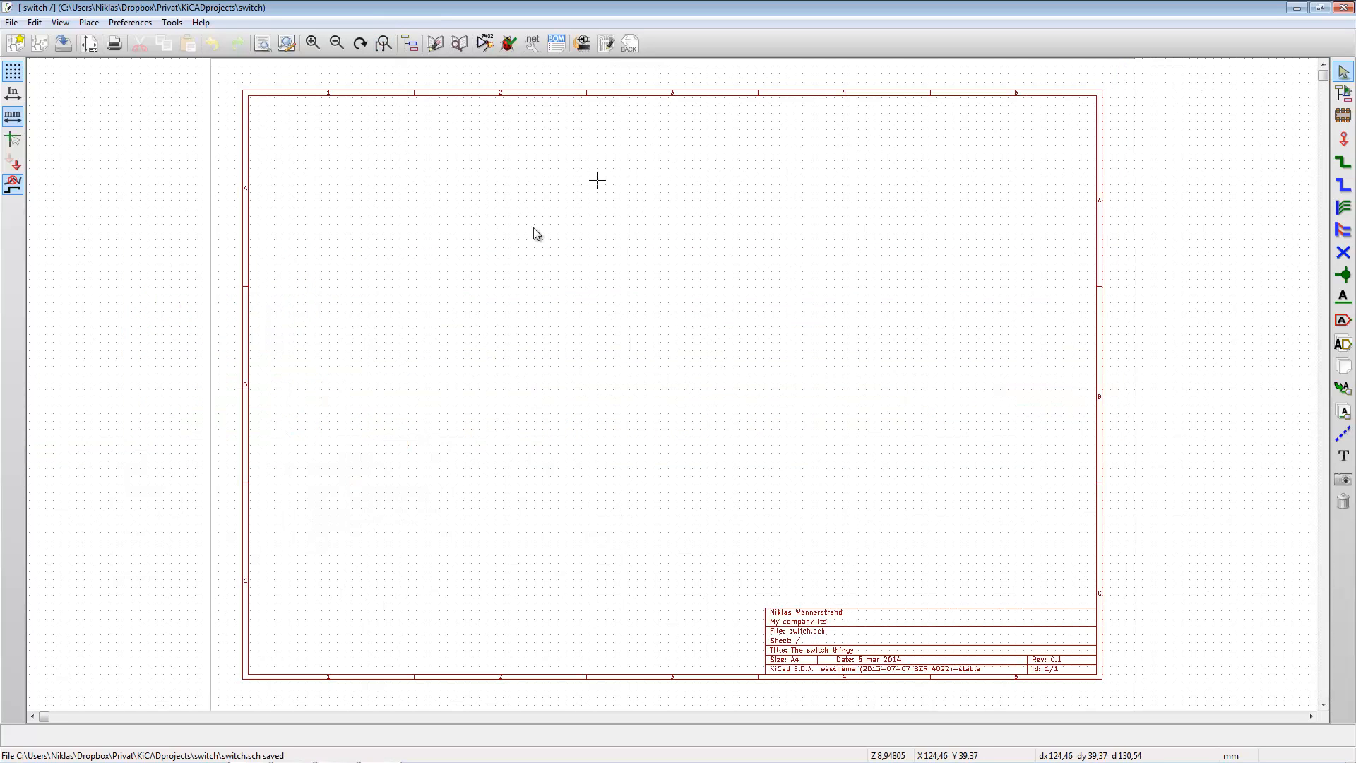
pyautogui.scroll(-3, 683, 390)
pyautogui.scroll(4, 674, 389)
pyautogui.scroll(-5, 674, 389)
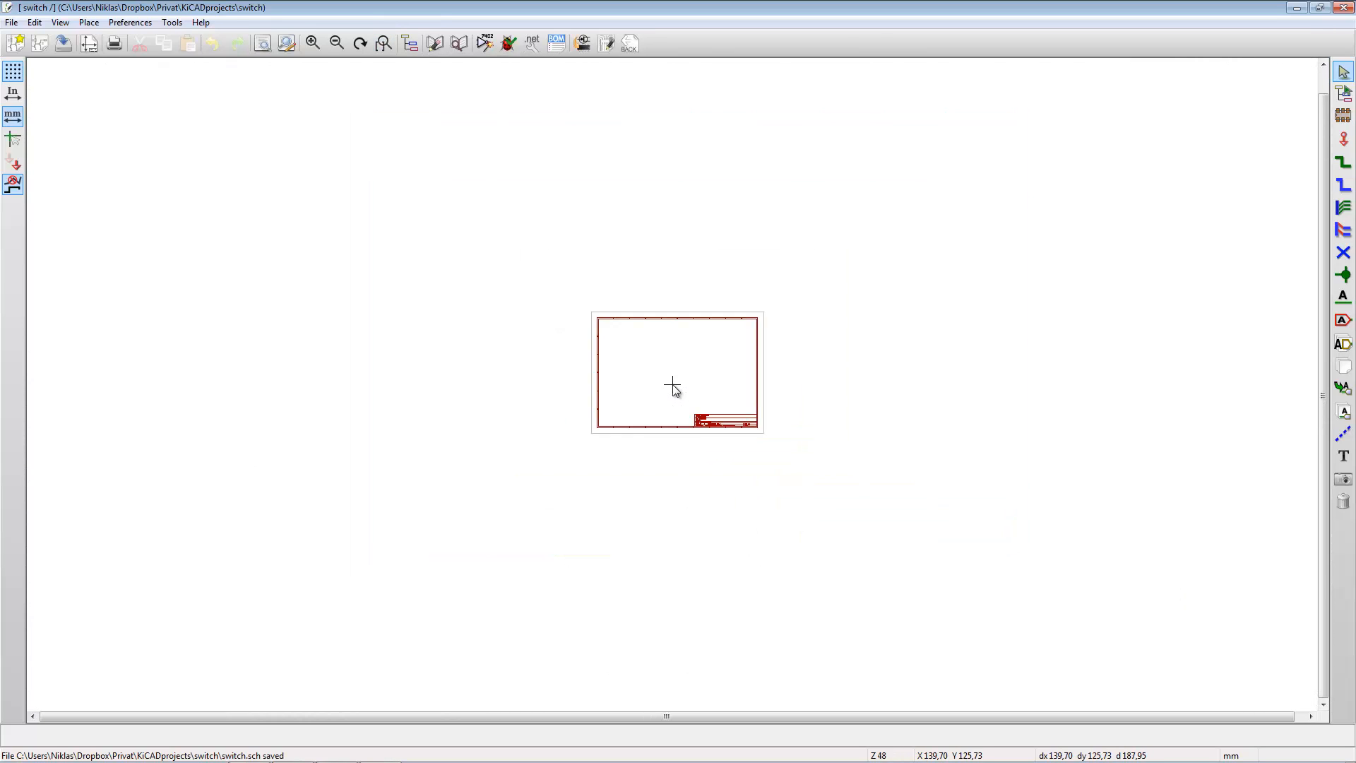
# - Start adding a component near the middle of the sheet and choose the device library as its source
pyautogui.scroll(1, 674, 390)
pyautogui.scroll(3, 674, 389)
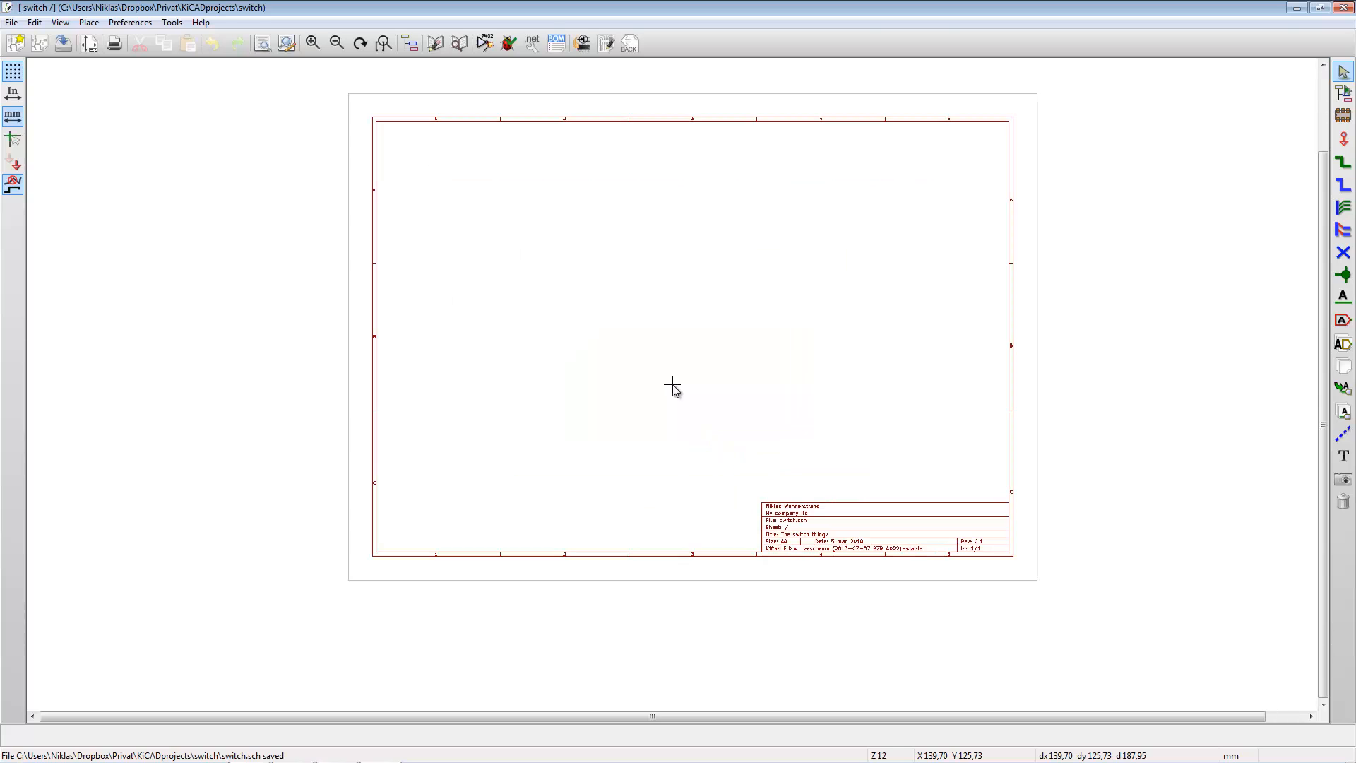
pyautogui.click(382, 45)
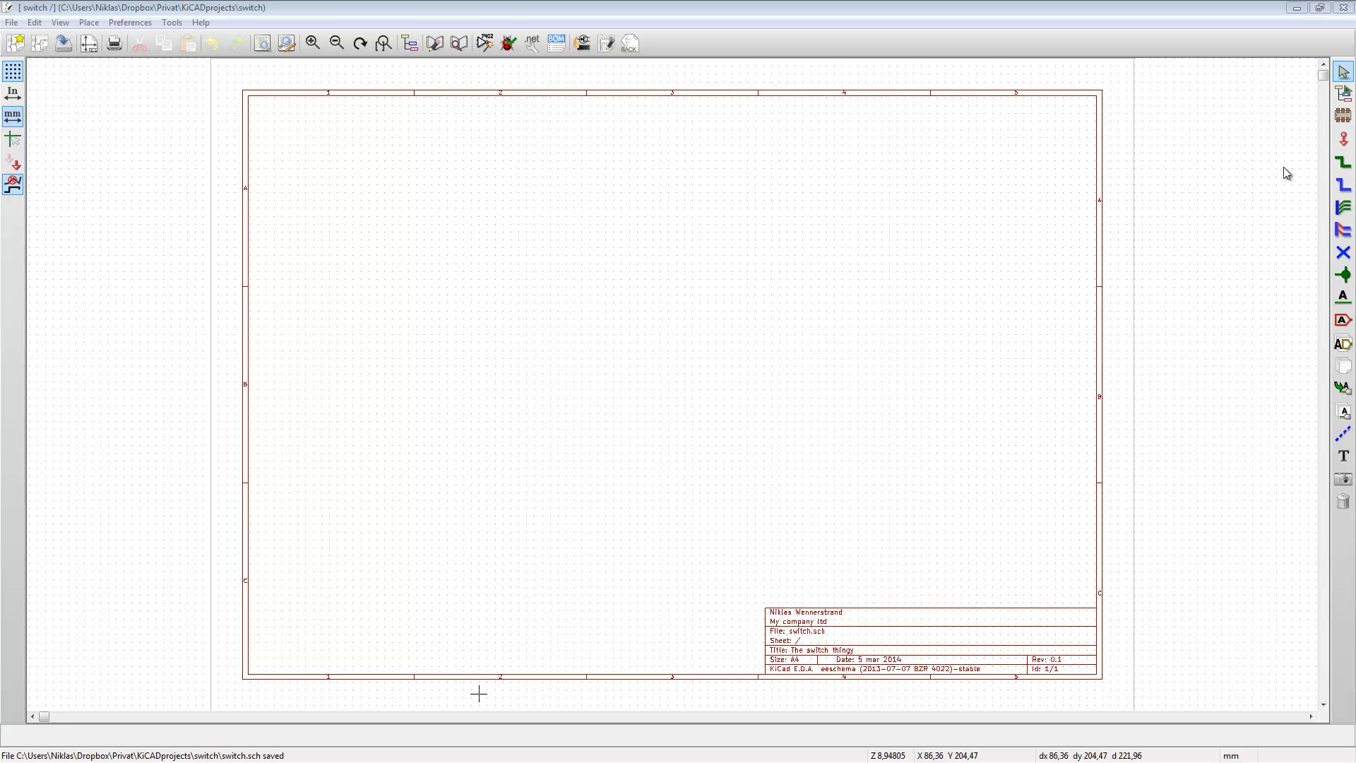
pyautogui.click(1345, 120)
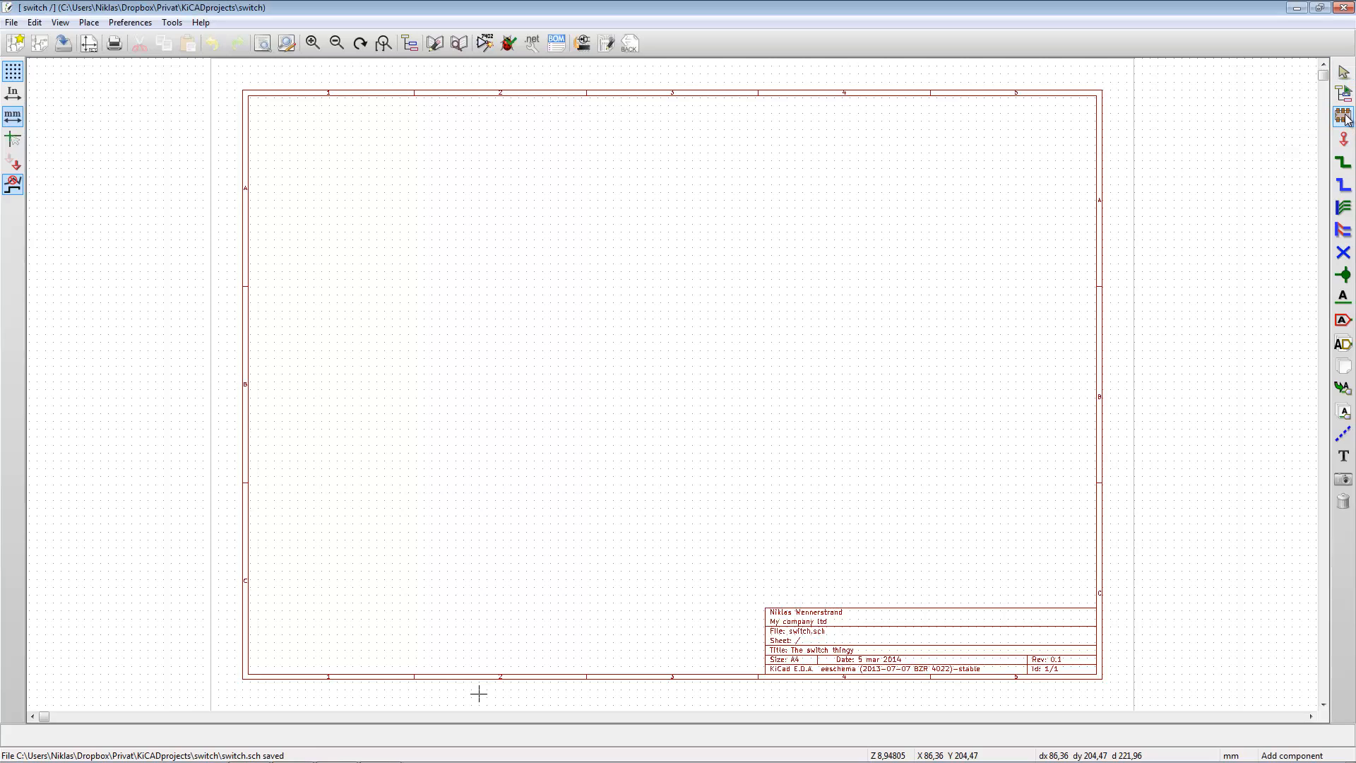
pyautogui.click(648, 349)
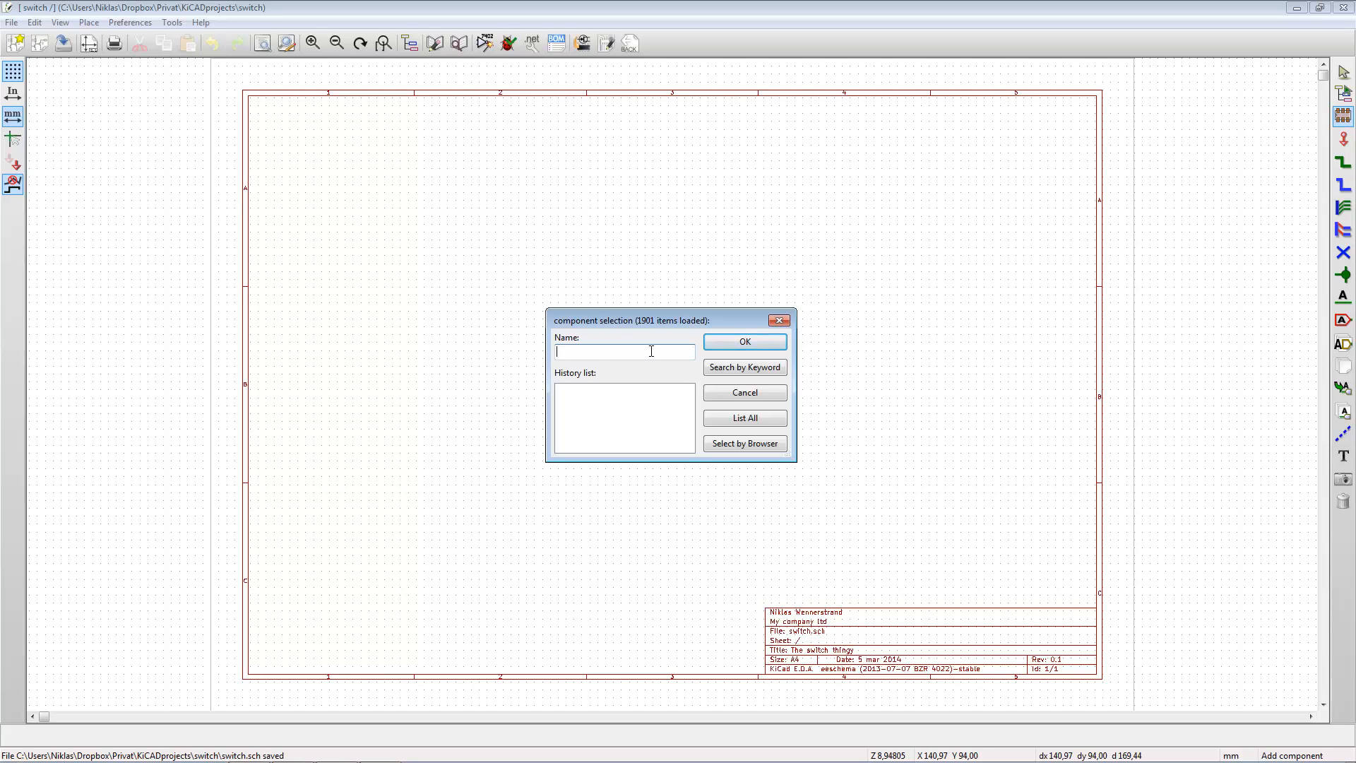
pyautogui.click(754, 418)
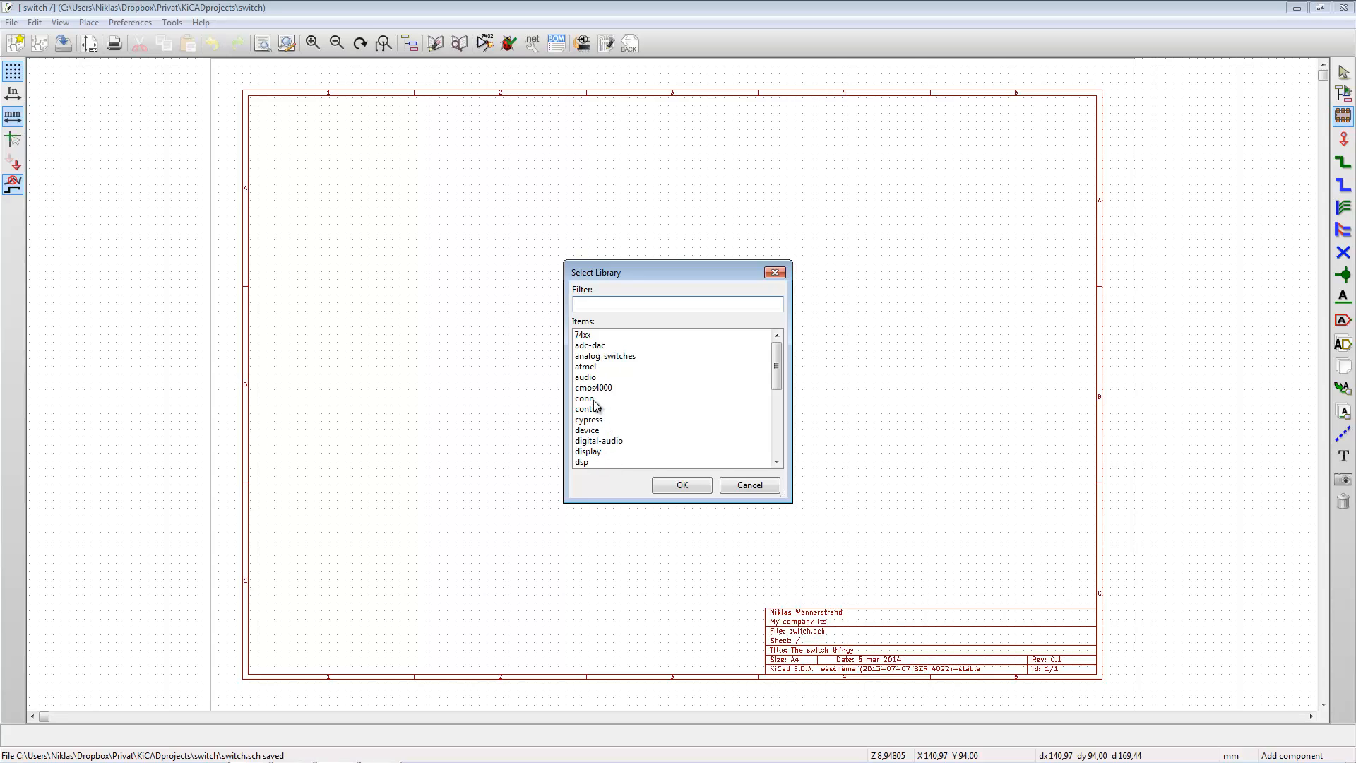
pyautogui.moveTo(775, 364); pyautogui.dragTo(776, 374)
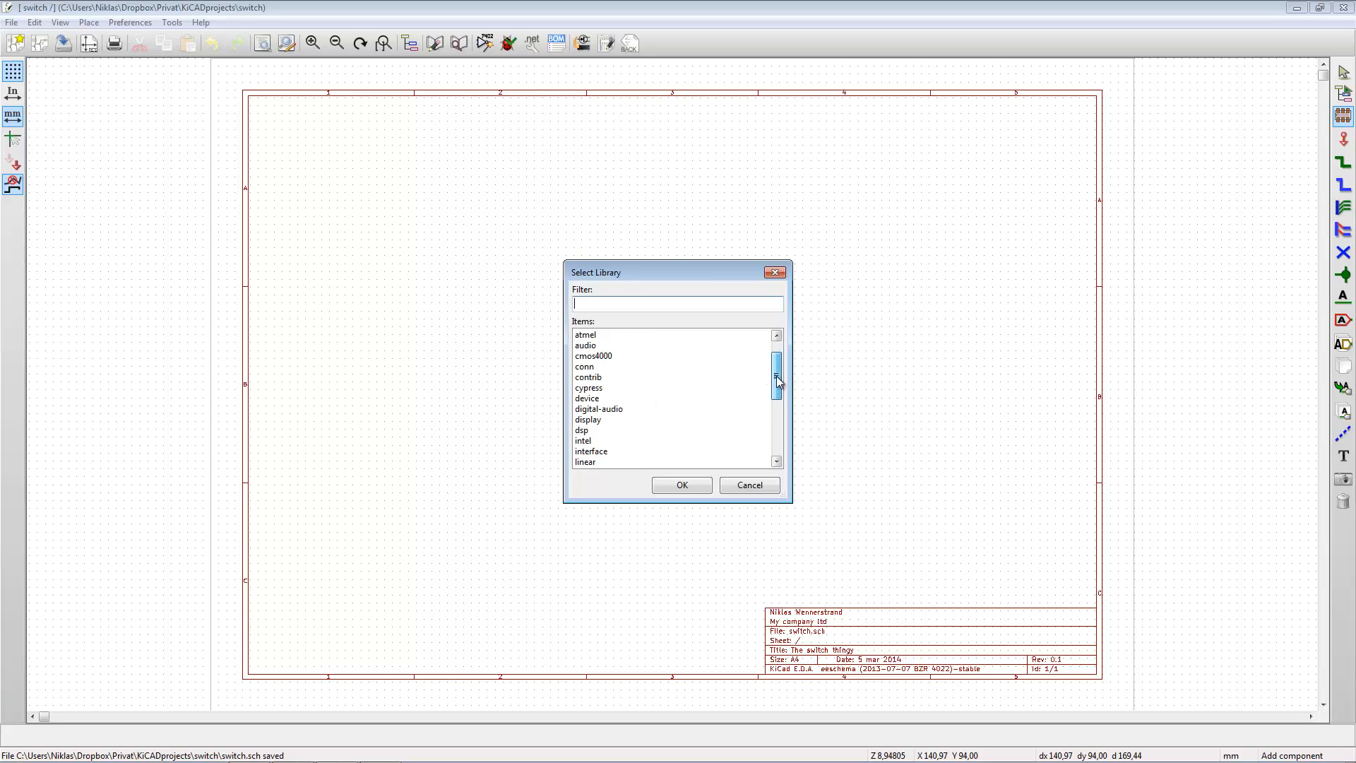
pyautogui.click(590, 400)
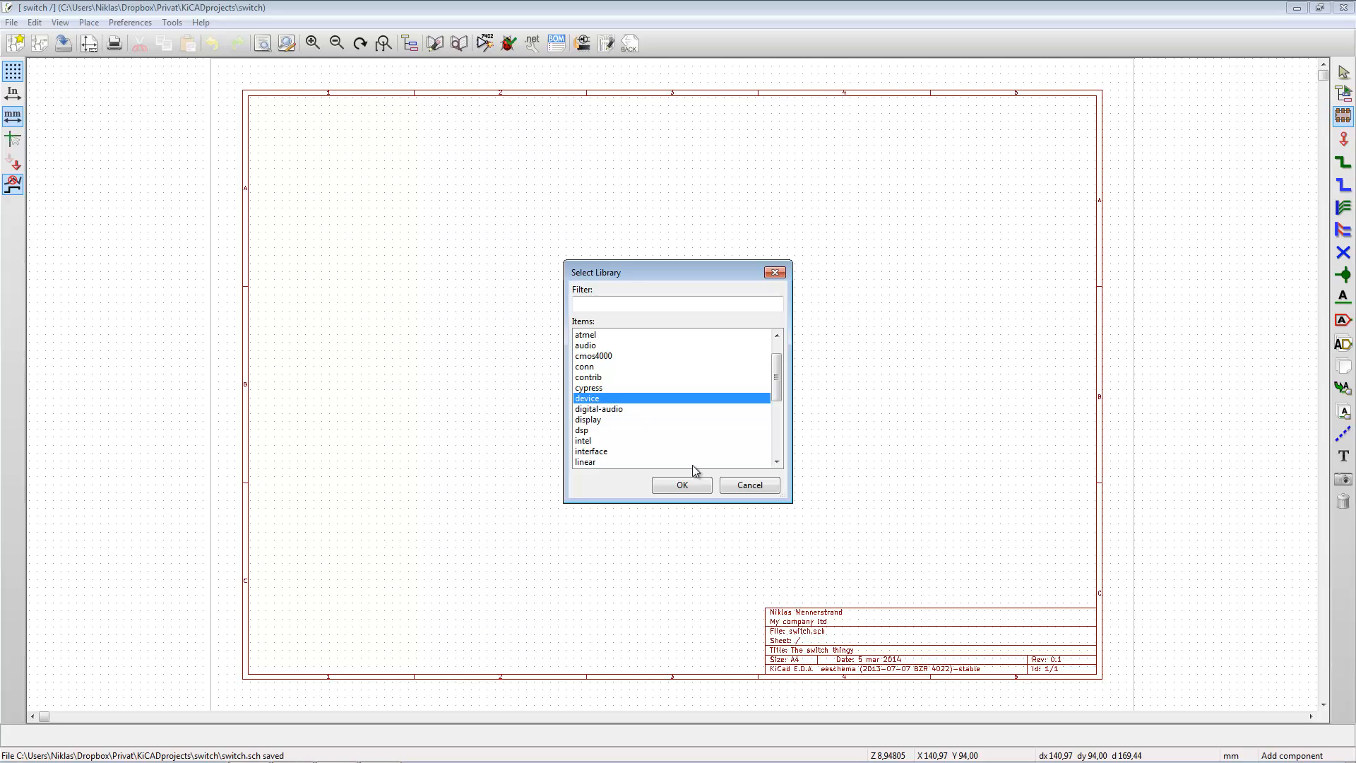
pyautogui.click(682, 486)
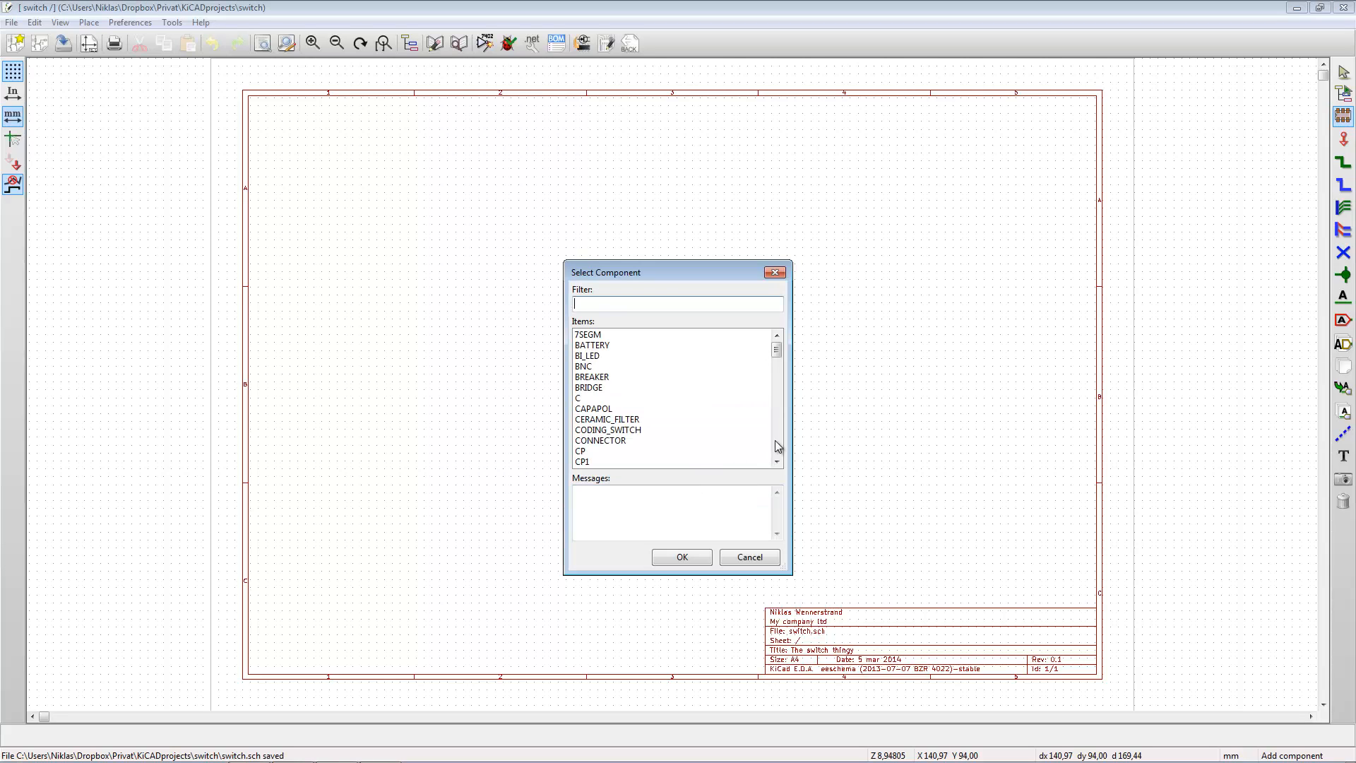
pyautogui.moveTo(781, 360)
pyautogui.mouseDown()
pyautogui.moveTo(776, 443)
pyautogui.moveTo(776, 349)
pyautogui.mouseUp()
pyautogui.write('re')
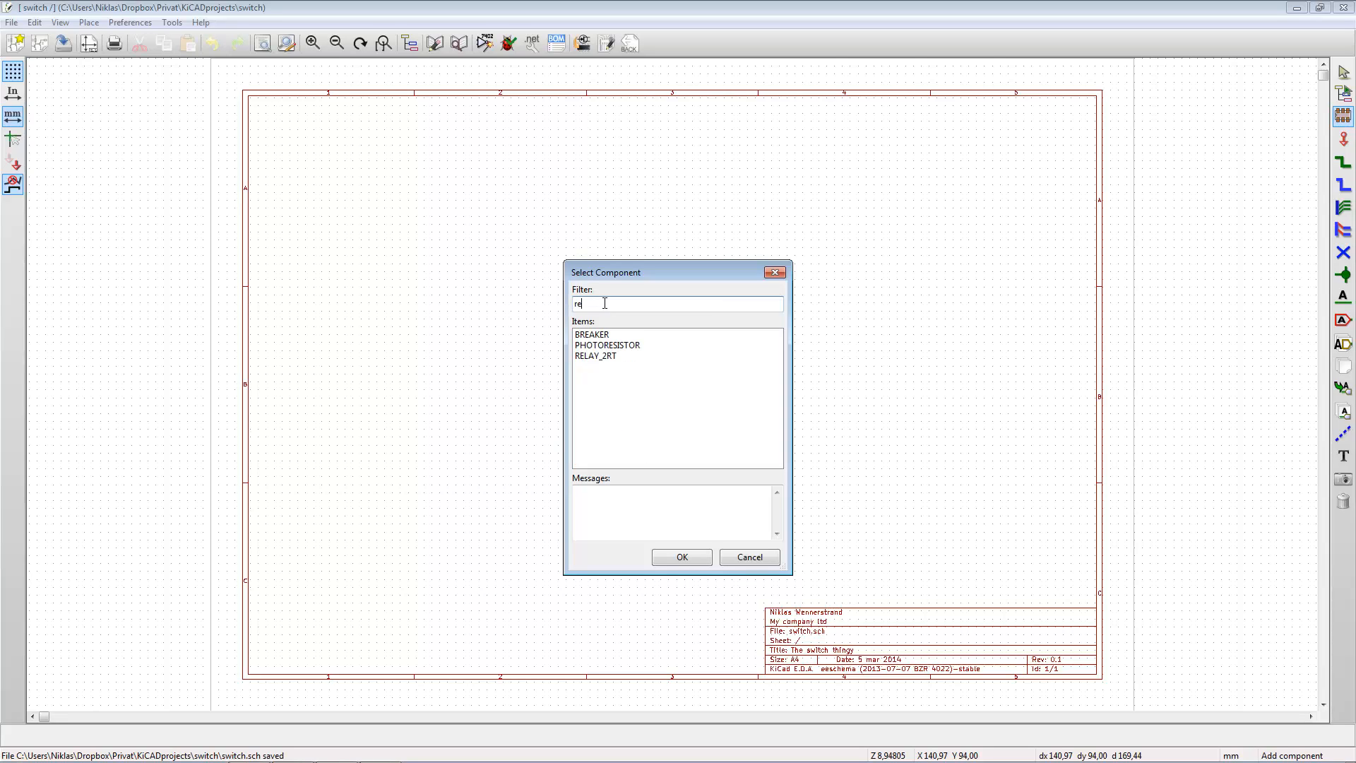
pyautogui.write('s')
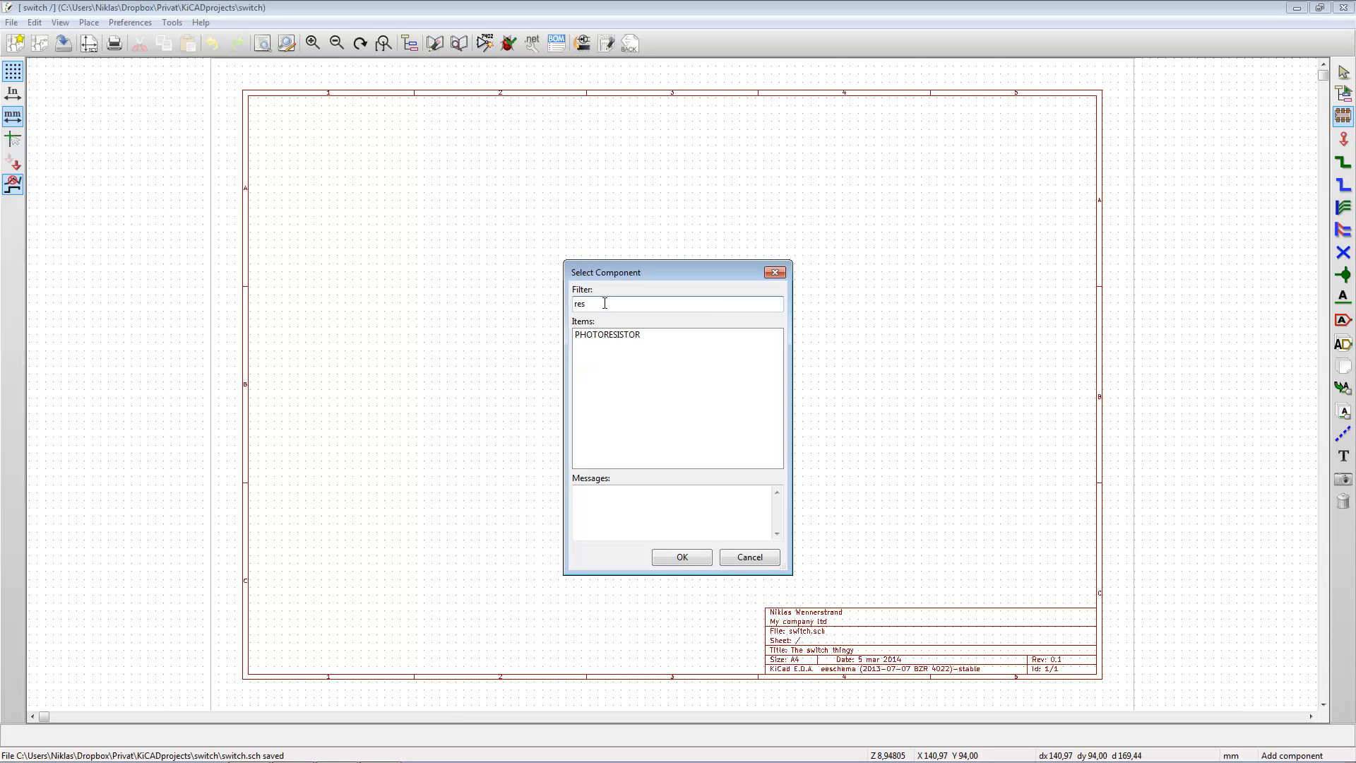
pyautogui.press('BackSpace')
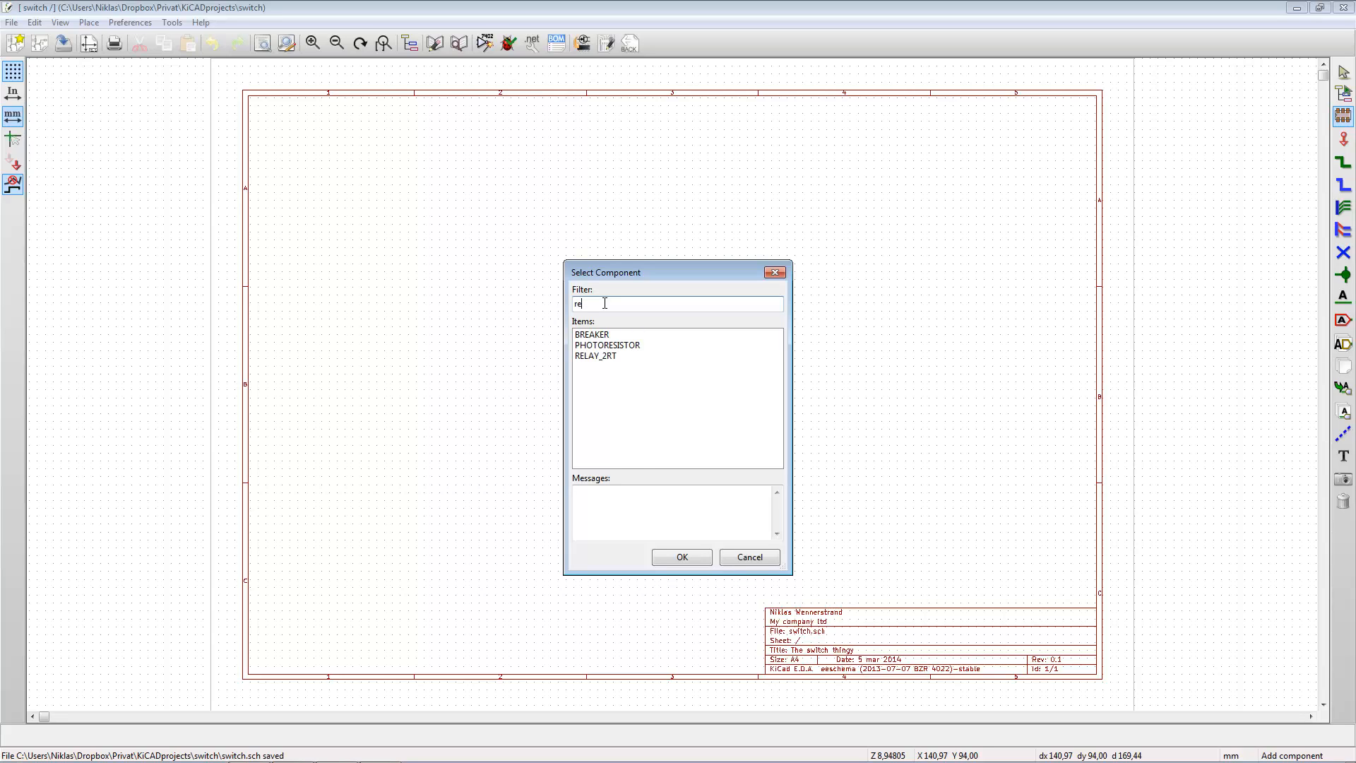
pyautogui.press('BackSpace')
pyautogui.press('BackSpace')
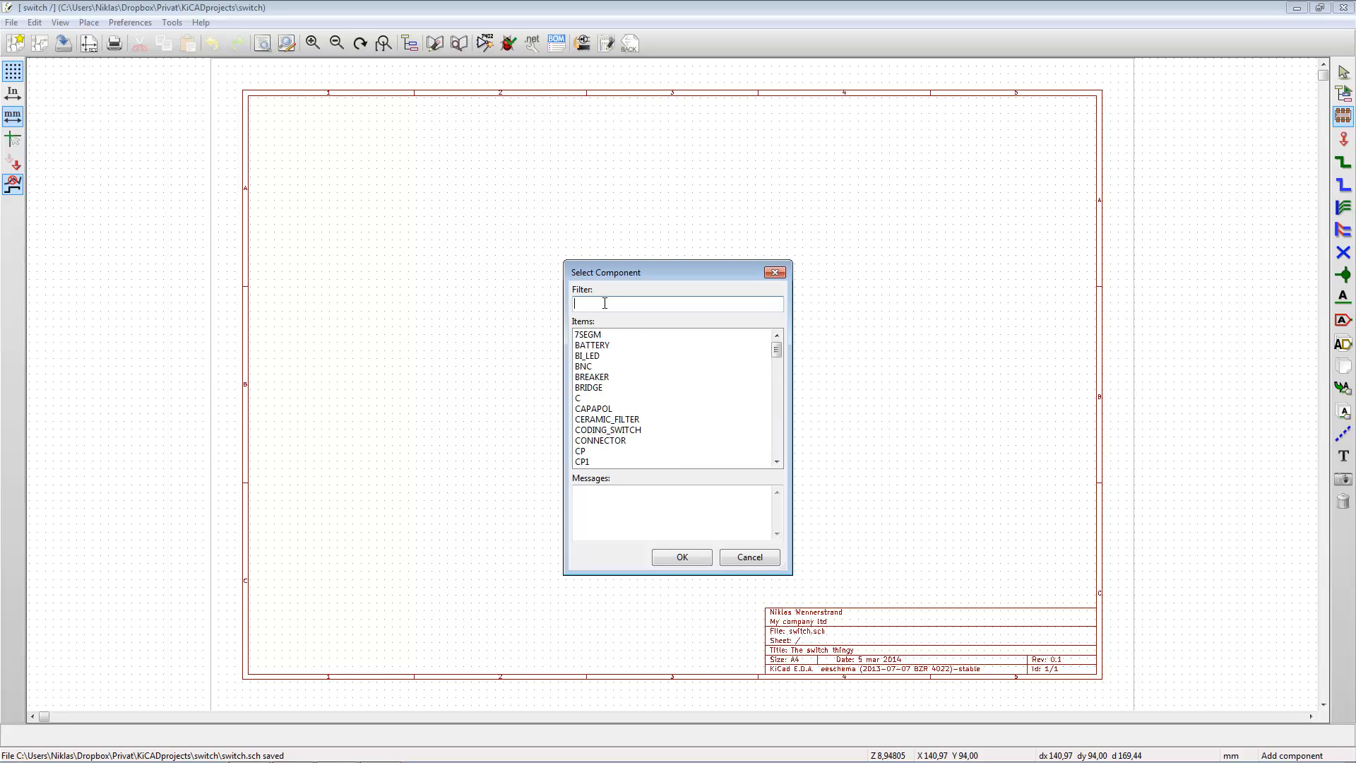
# - Filter the device library's components by "r" and choose the resistor R
pyautogui.write('r')
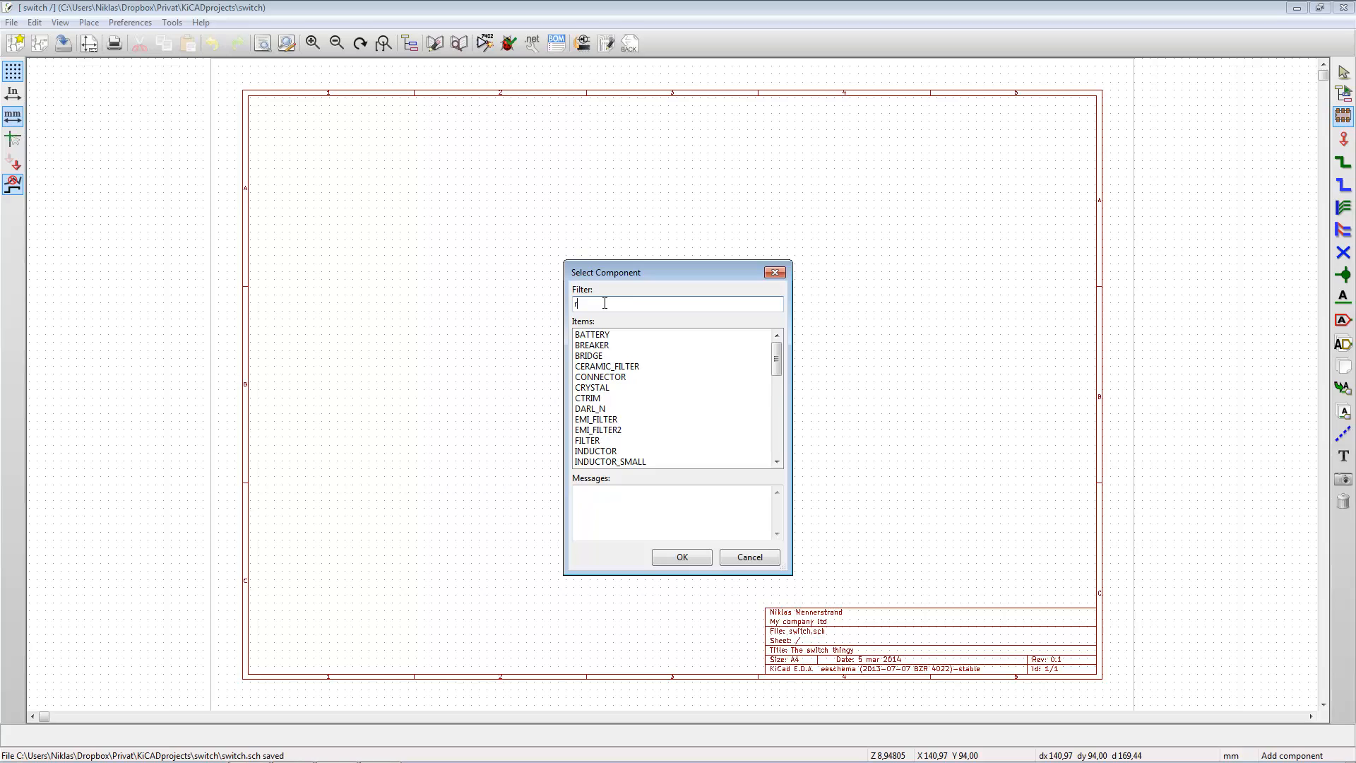
pyautogui.moveTo(776, 358); pyautogui.dragTo(777, 394)
pyautogui.click(581, 431)
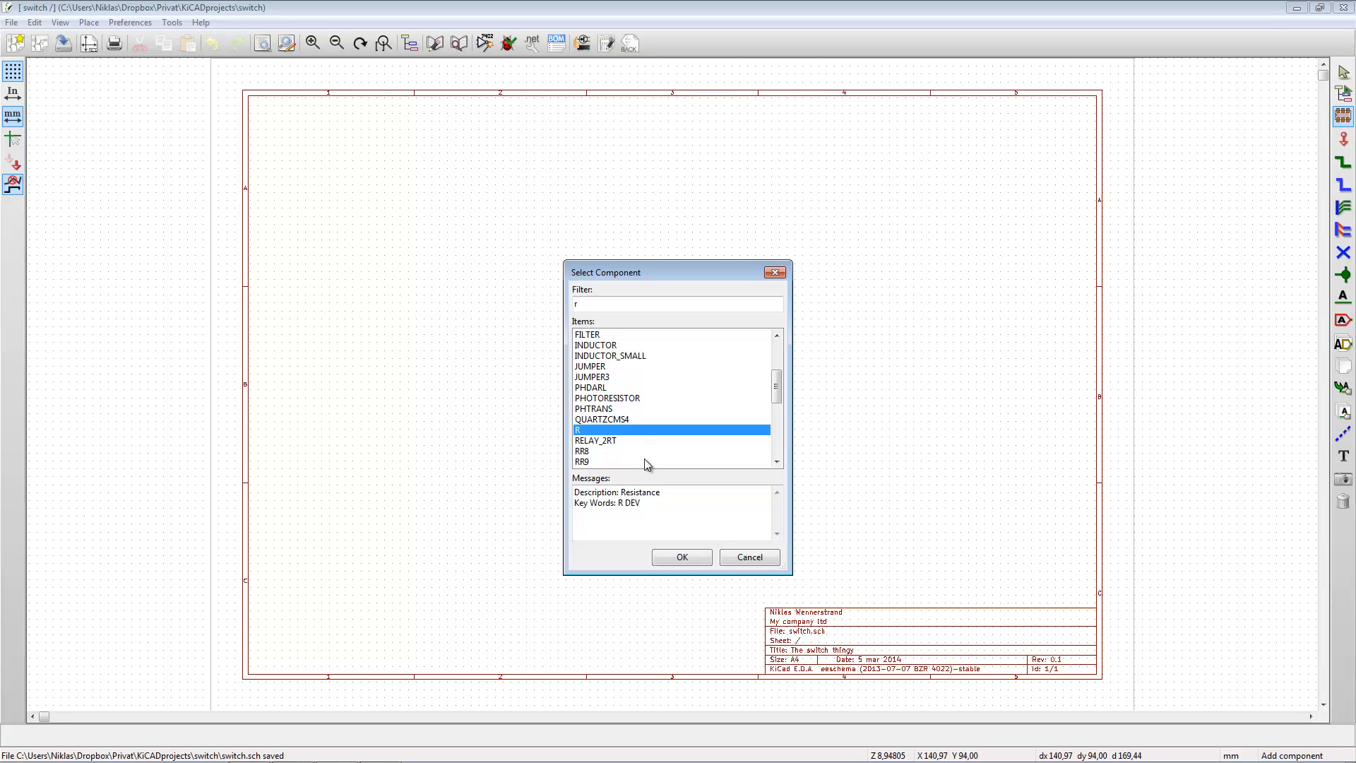
pyautogui.click(682, 557)
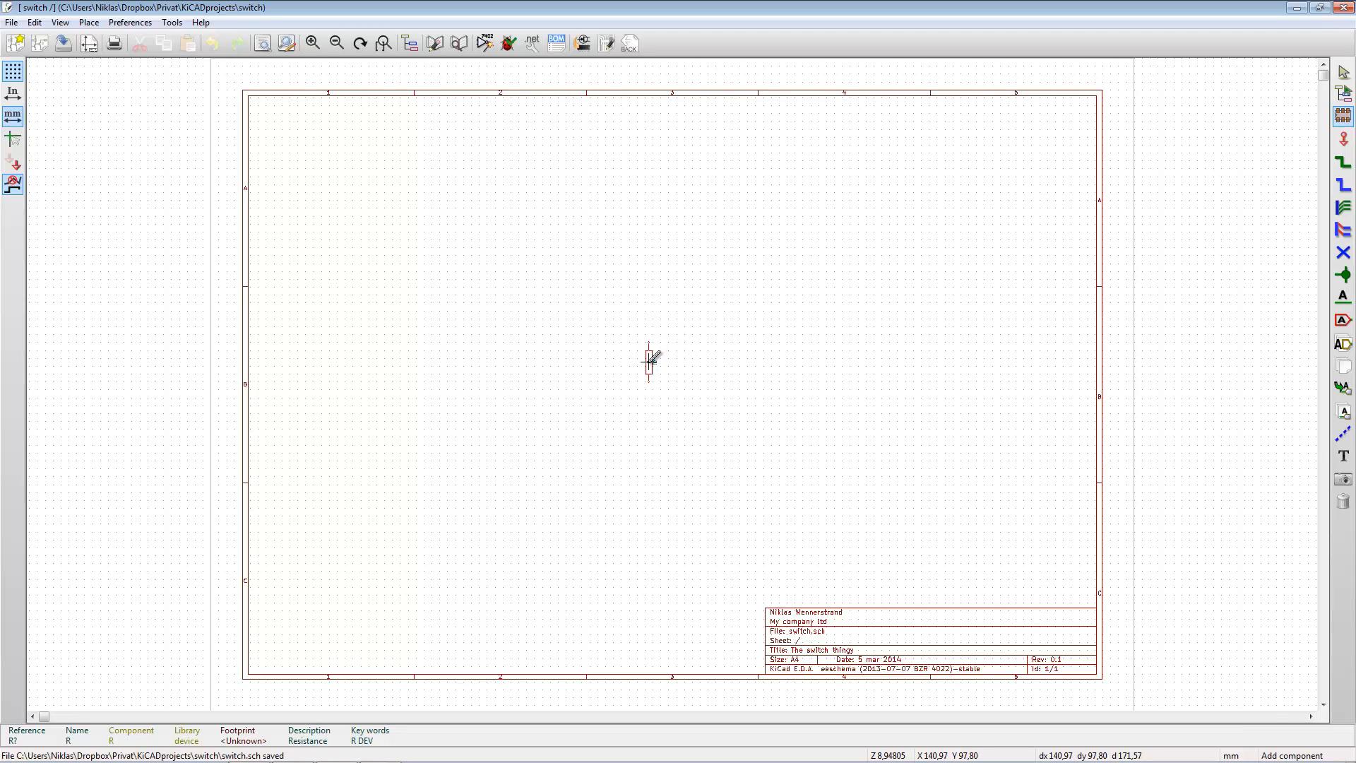
# - Rotate the resistor to horizontal and place it near the sheet's centre at about X 140.97, Y 99.06 mm
pyautogui.scroll(-3, 655, 353)
pyautogui.scroll(3, 654, 356)
pyautogui.scroll(4, 654, 357)
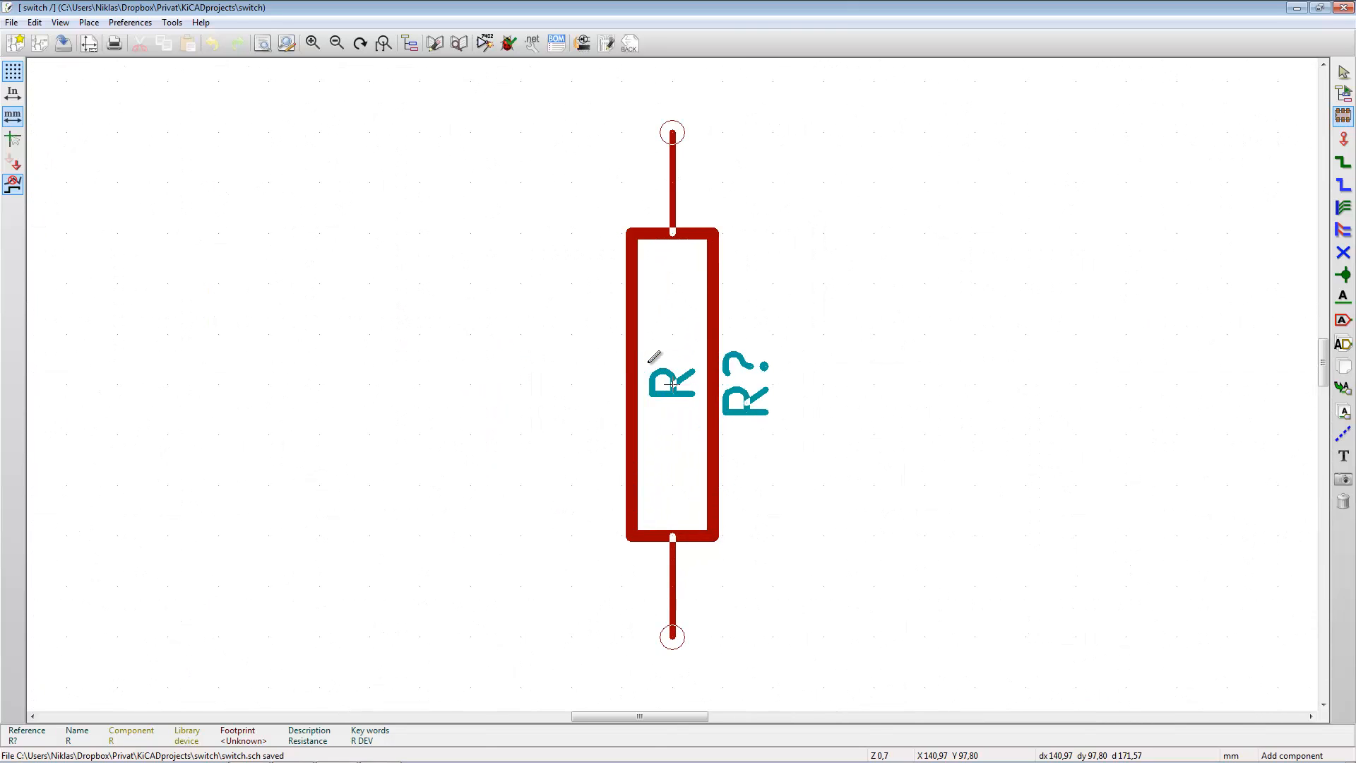
pyautogui.scroll(-1, 734, 360)
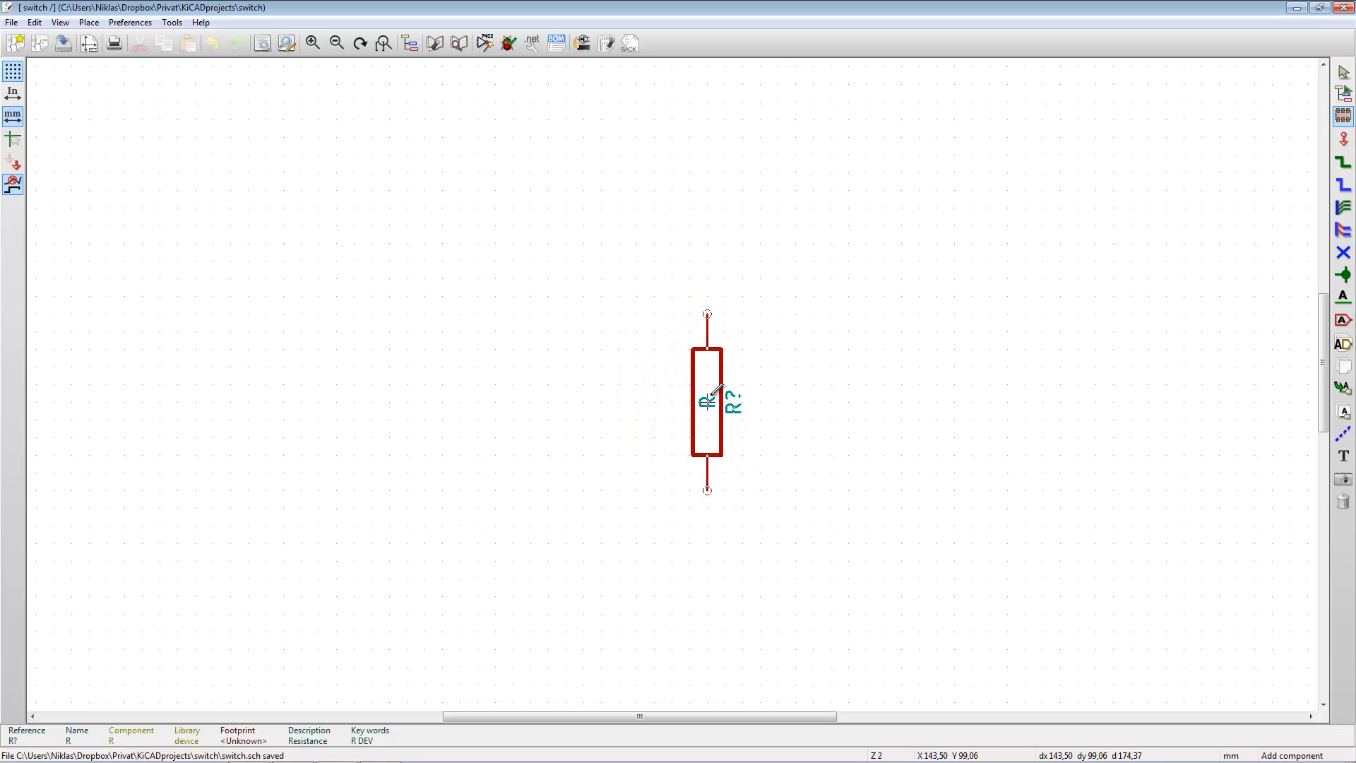
pyautogui.press('r')
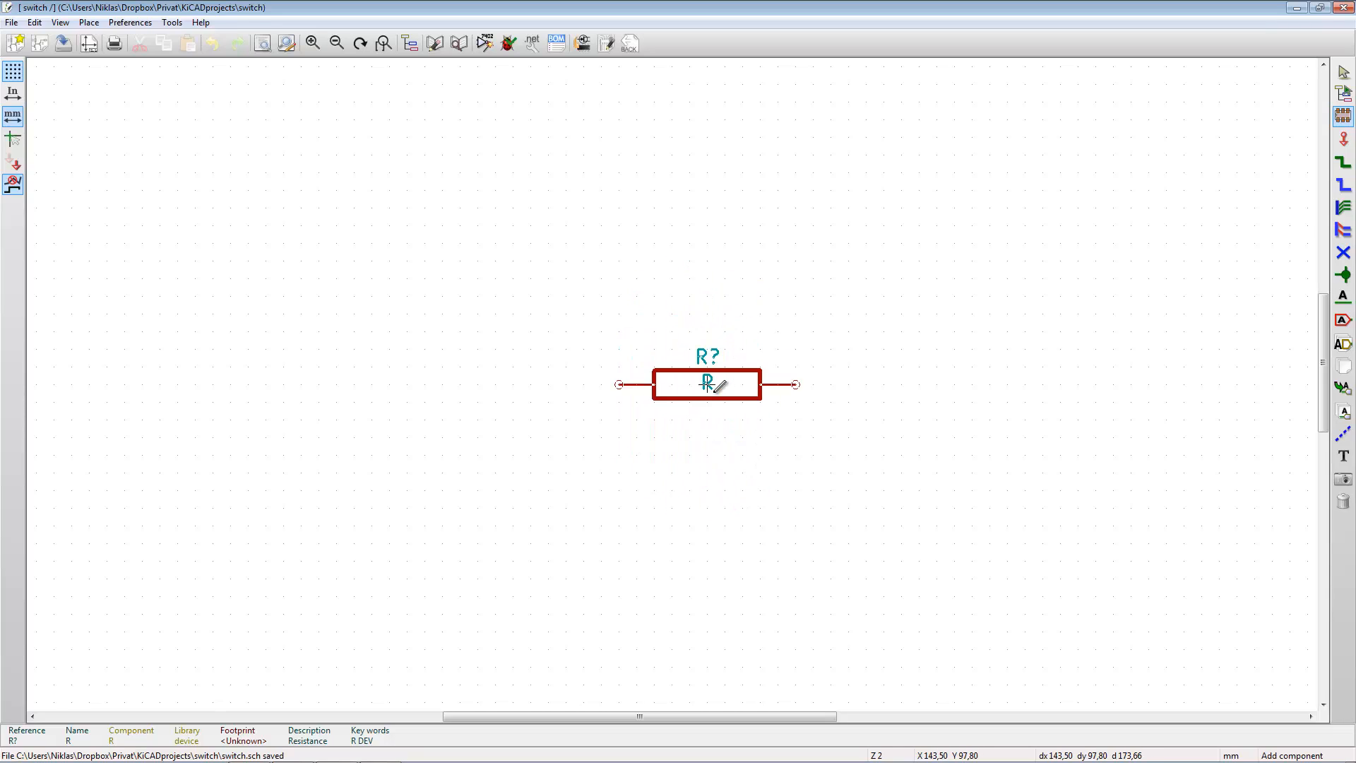
pyautogui.press('r')
pyautogui.press('r')
pyautogui.press('r')
pyautogui.press('r')
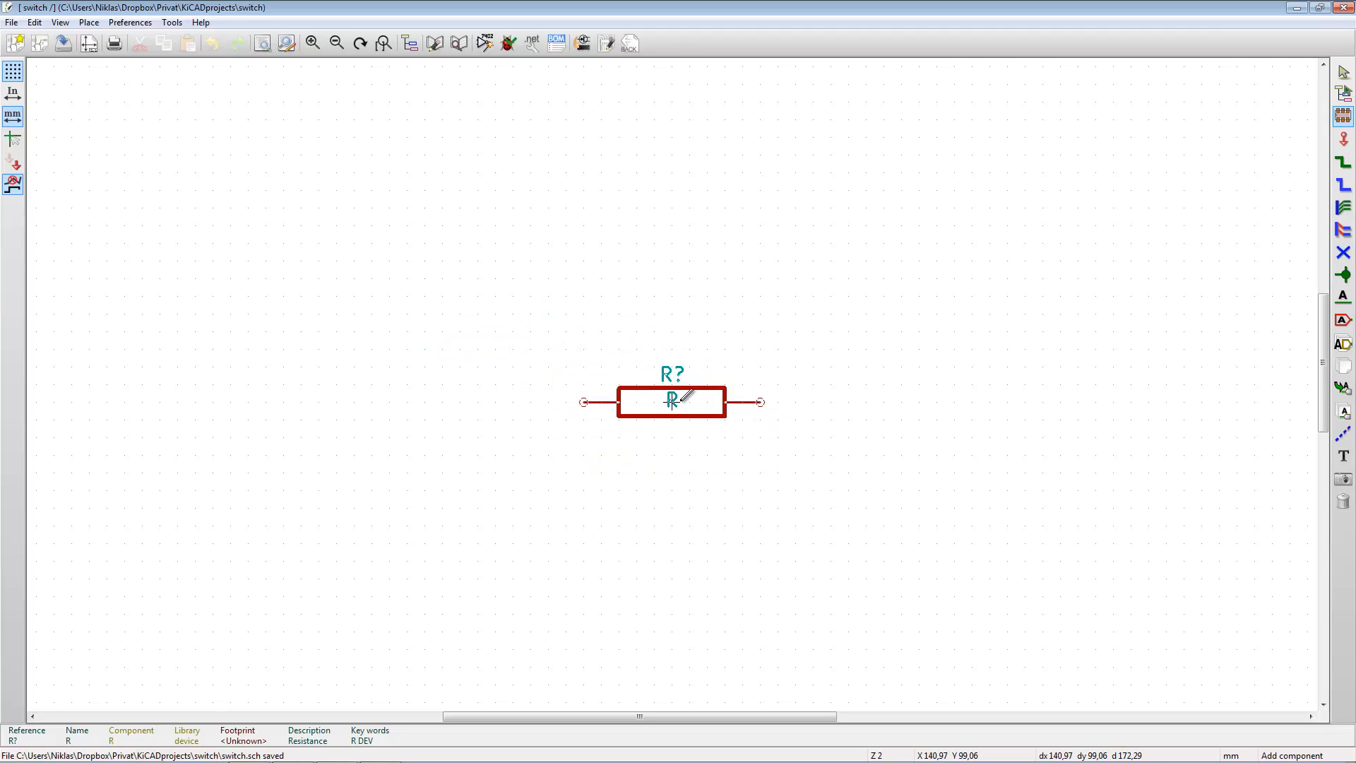
pyautogui.click(672, 400)
# - Look up the shortcut for Add Component in the hotkeys list, and close the list
pyautogui.hotkey('shift', '?')
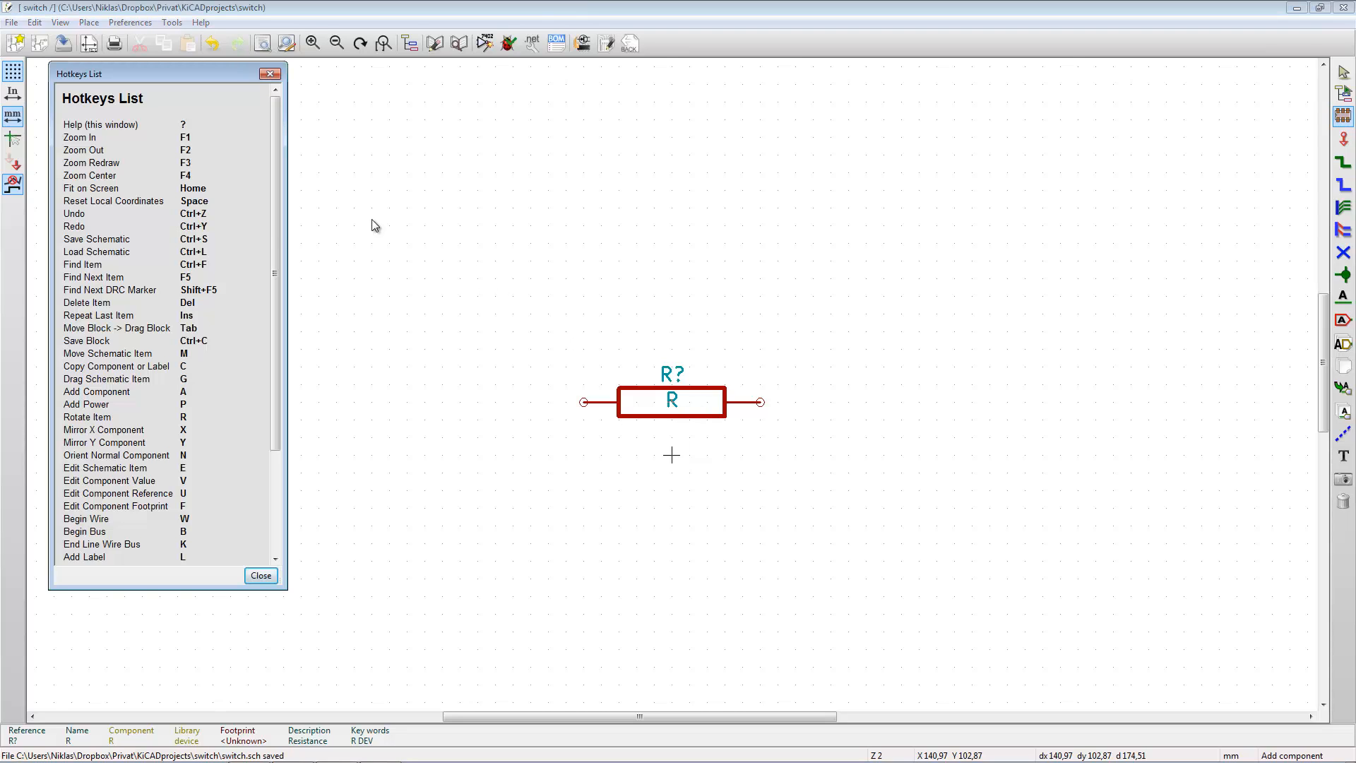
pyautogui.moveTo(280, 251)
pyautogui.mouseDown()
pyautogui.moveTo(277, 352)
pyautogui.moveTo(264, 266)
pyautogui.mouseUp()
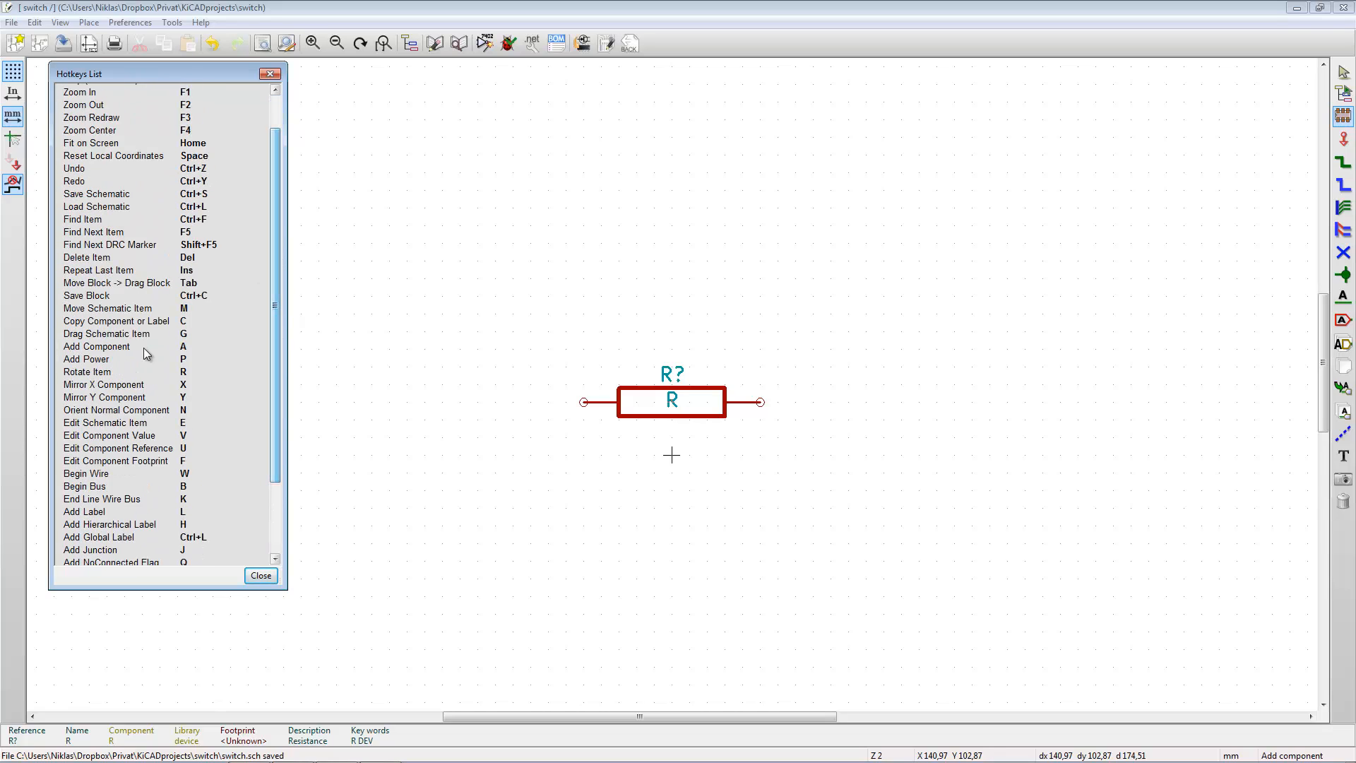
pyautogui.moveTo(100, 348); pyautogui.dragTo(65, 348)
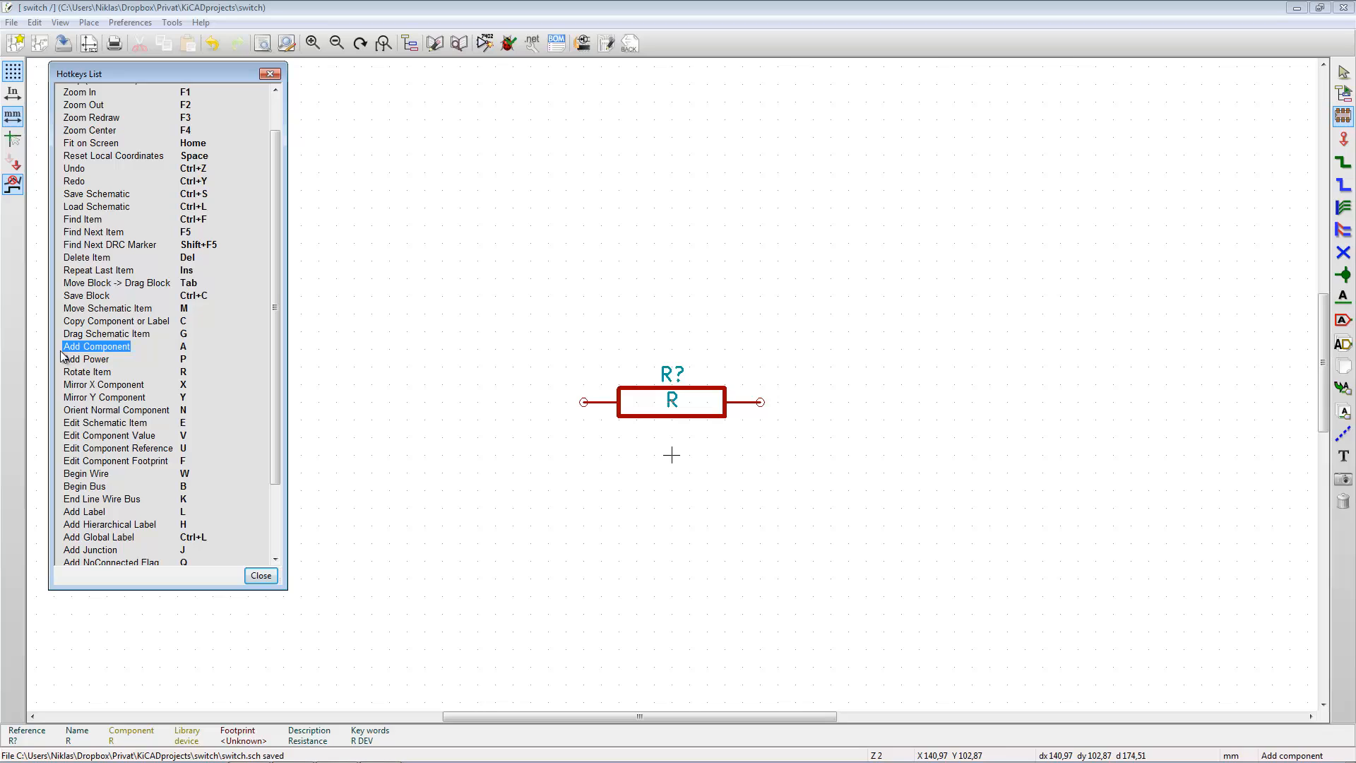
pyautogui.doubleClick(181, 346)
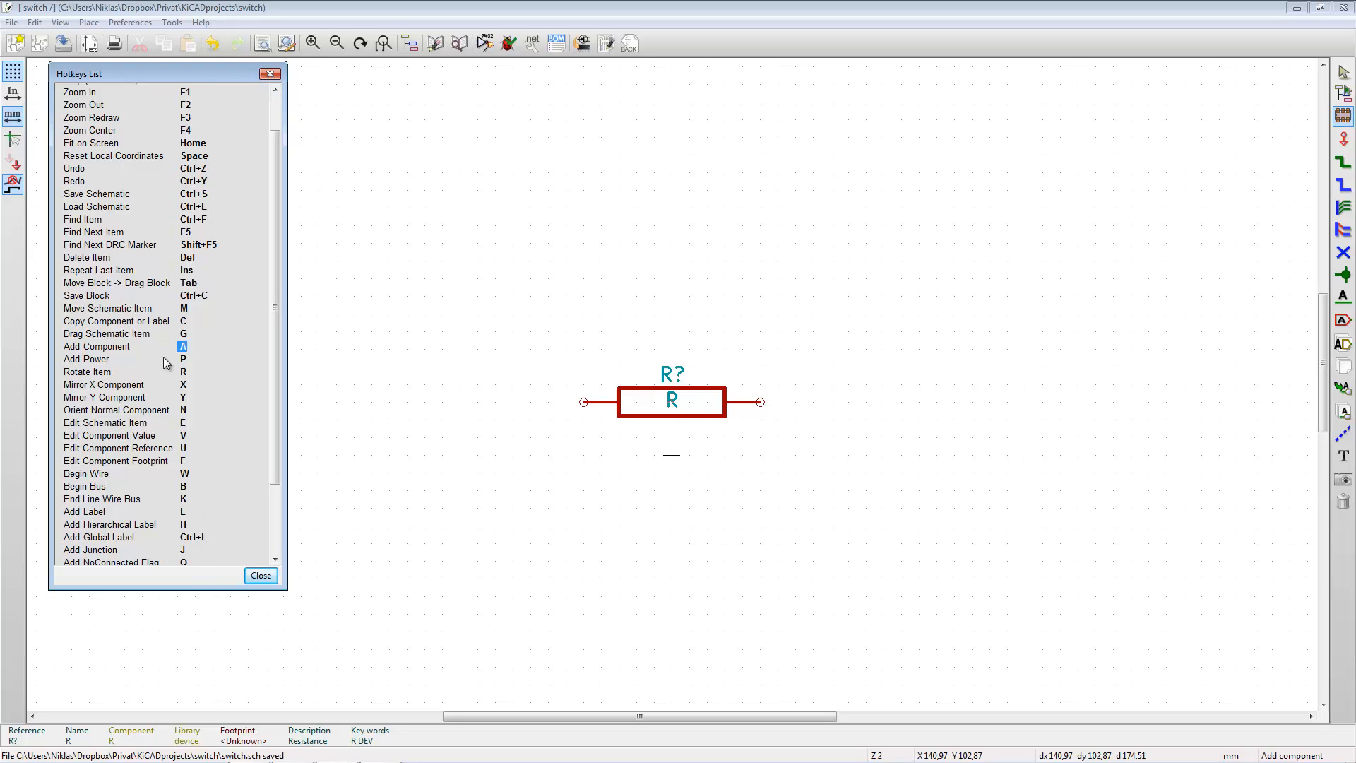
pyautogui.click(274, 77)
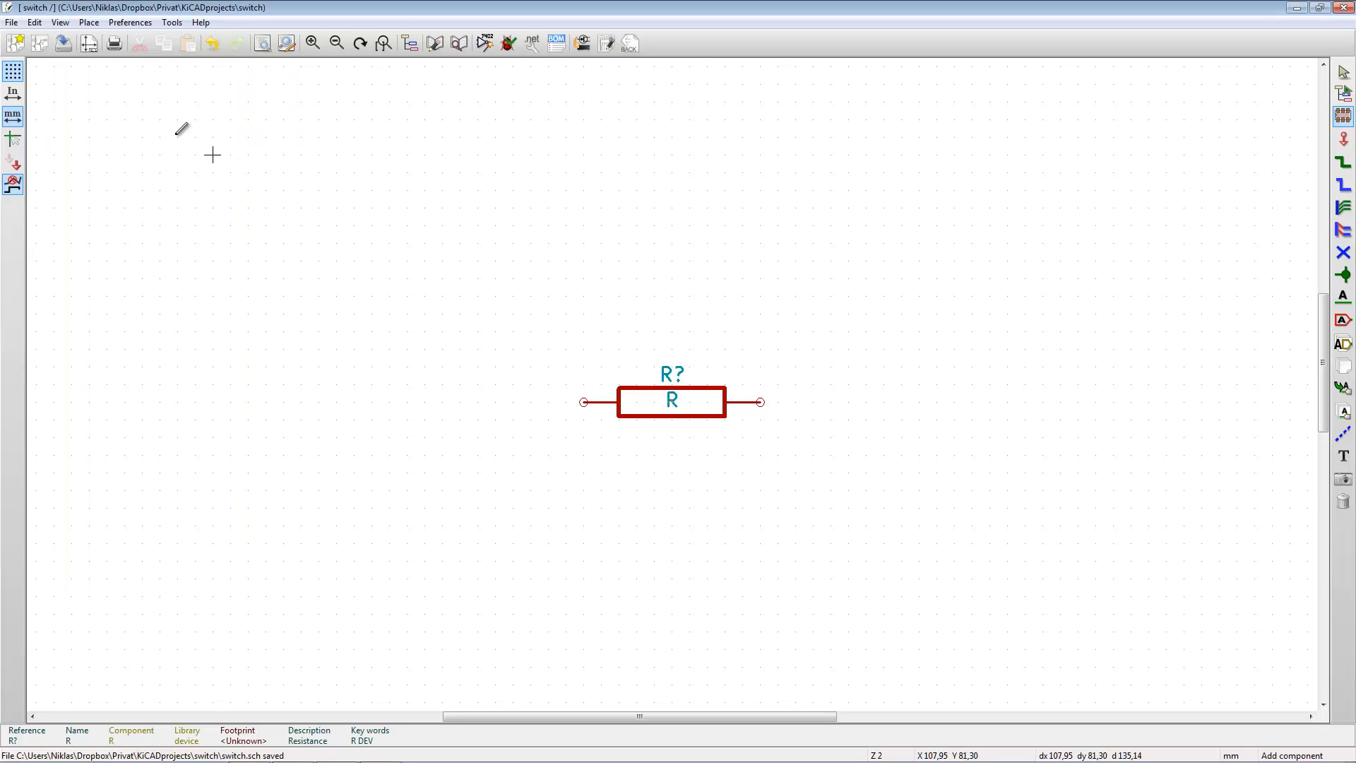
# - Examine the shortcut assignments in the Hotkeys Editor, including Copy Component or Label, and close it without saving
pyautogui.click(130, 24)
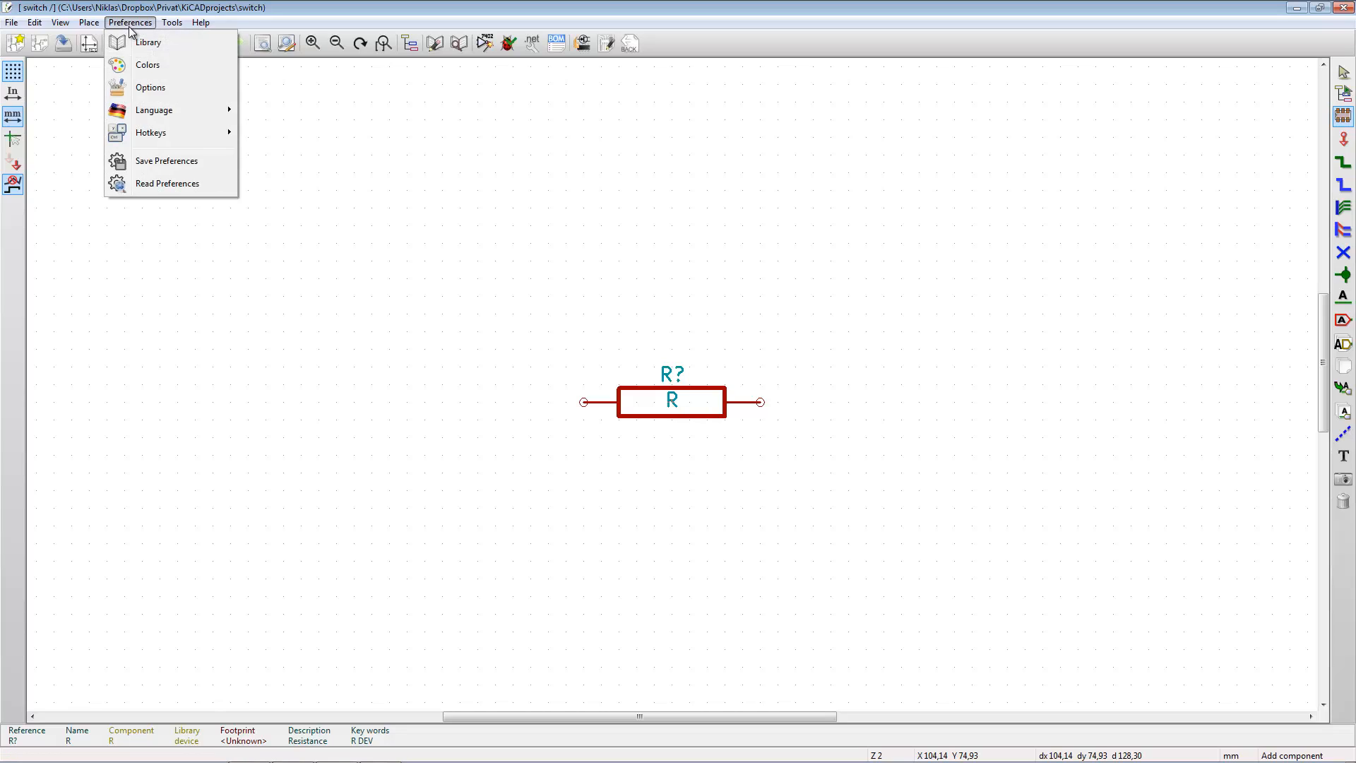
pyautogui.moveTo(163, 137)
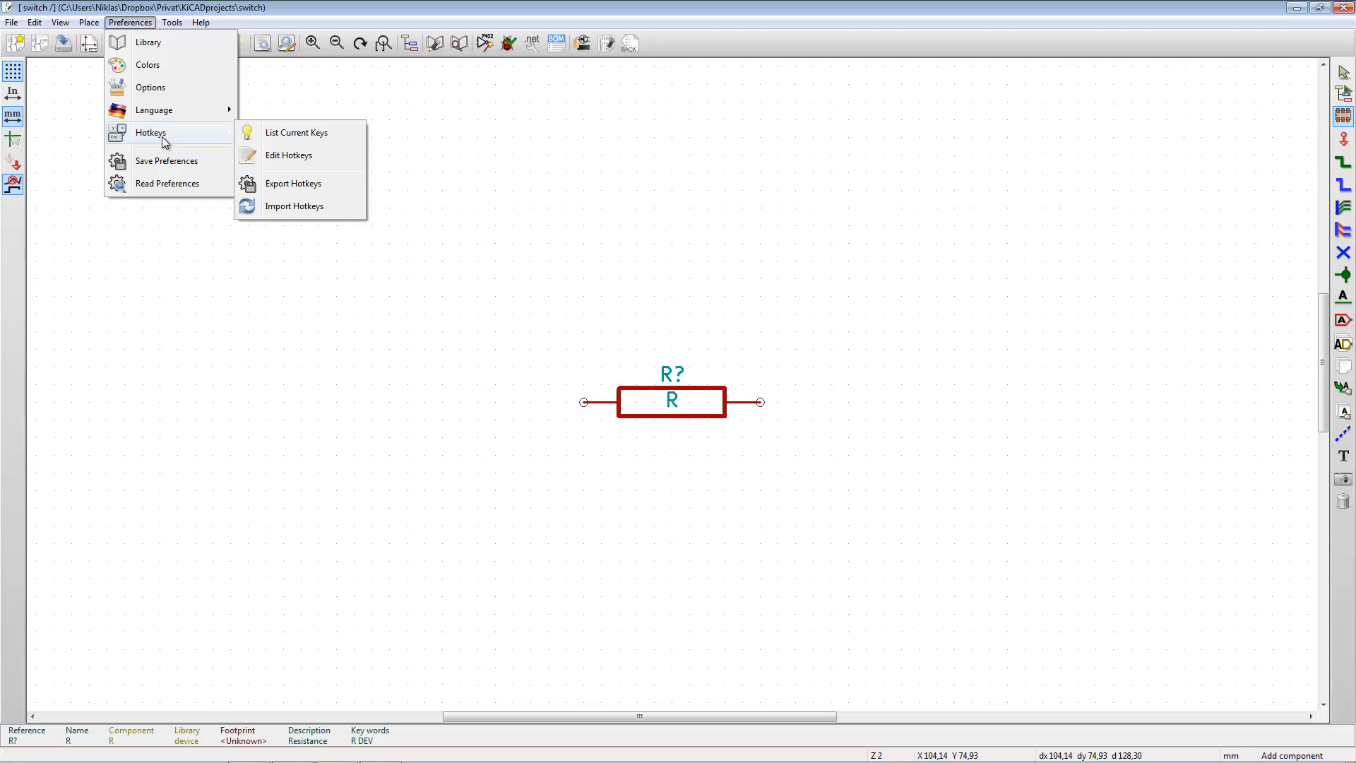
pyautogui.click(274, 159)
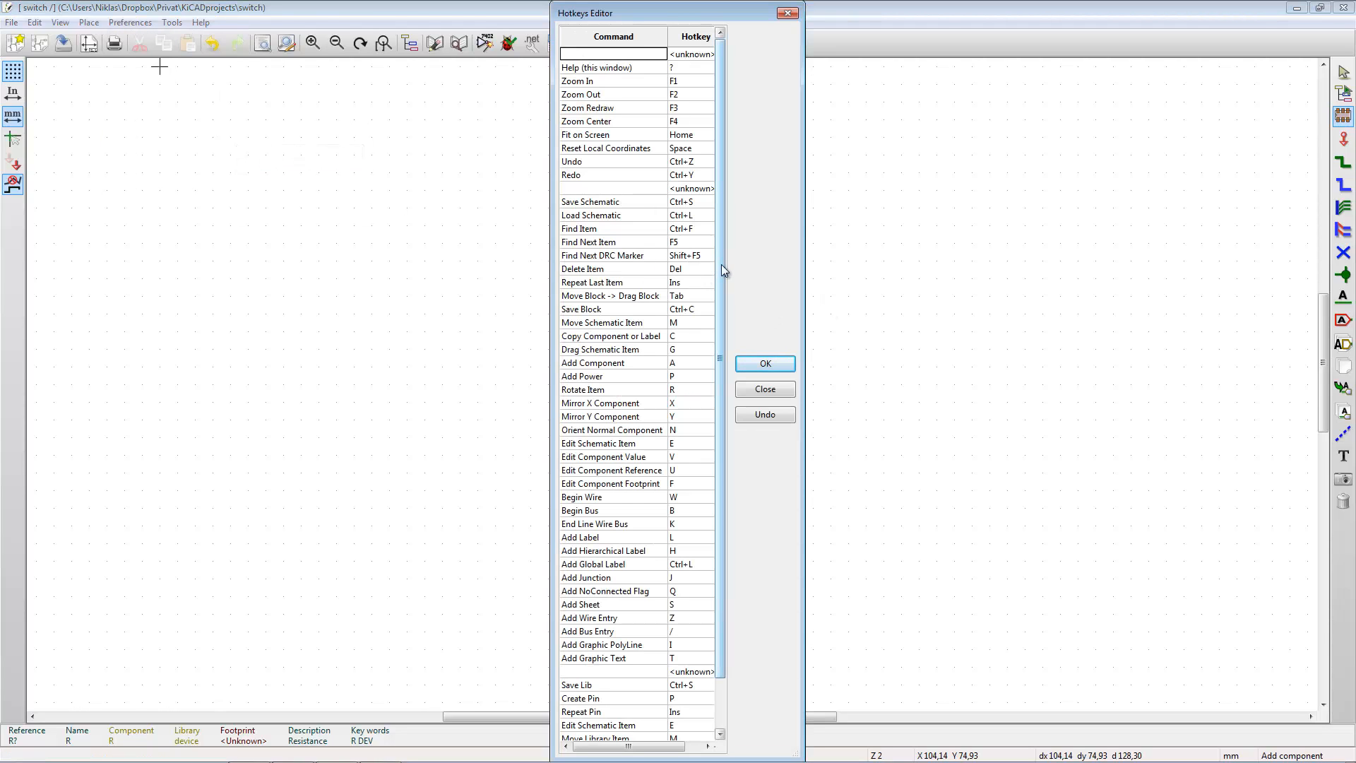
pyautogui.moveTo(722, 264)
pyautogui.mouseDown()
pyautogui.moveTo(734, 379)
pyautogui.moveTo(706, 284)
pyautogui.mouseUp()
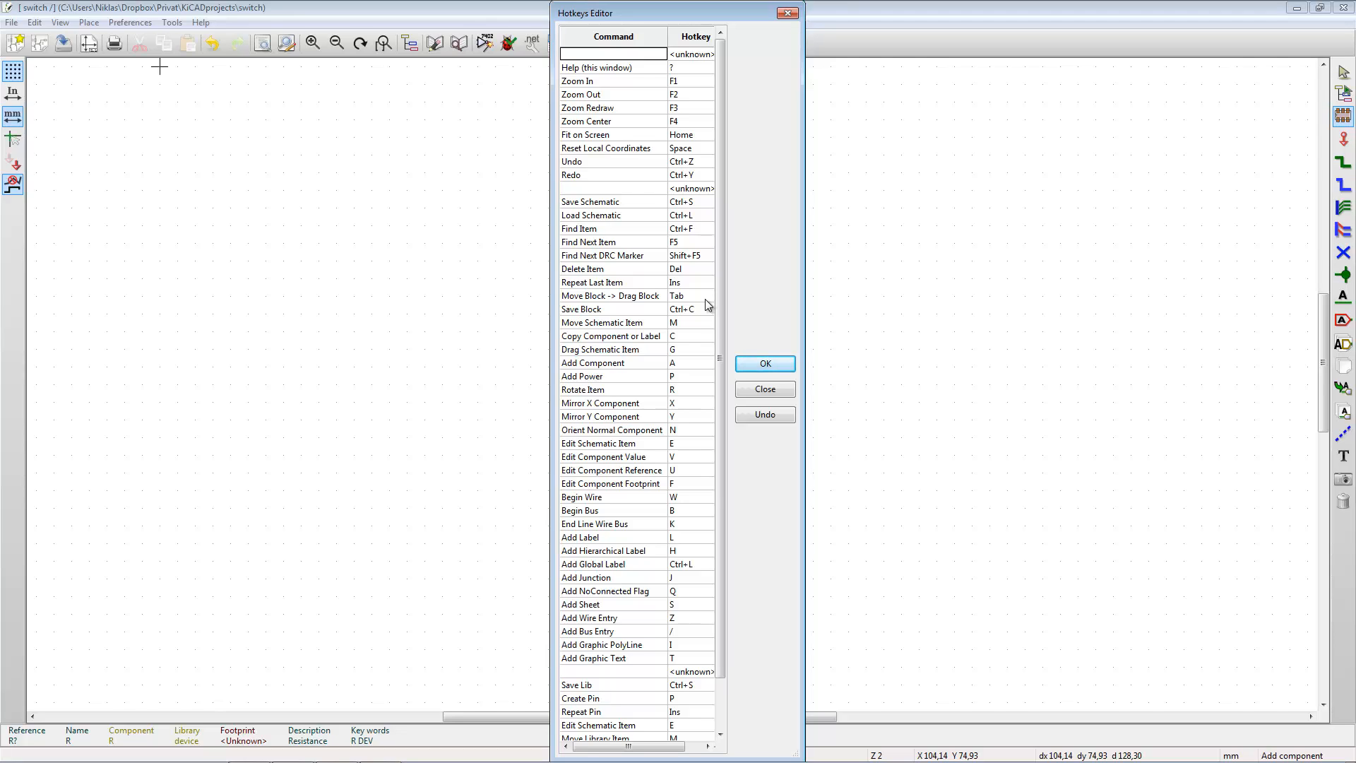
pyautogui.keyDown('shift'); pyautogui.click(663, 337); pyautogui.keyUp('shift')
pyautogui.click(669, 338)
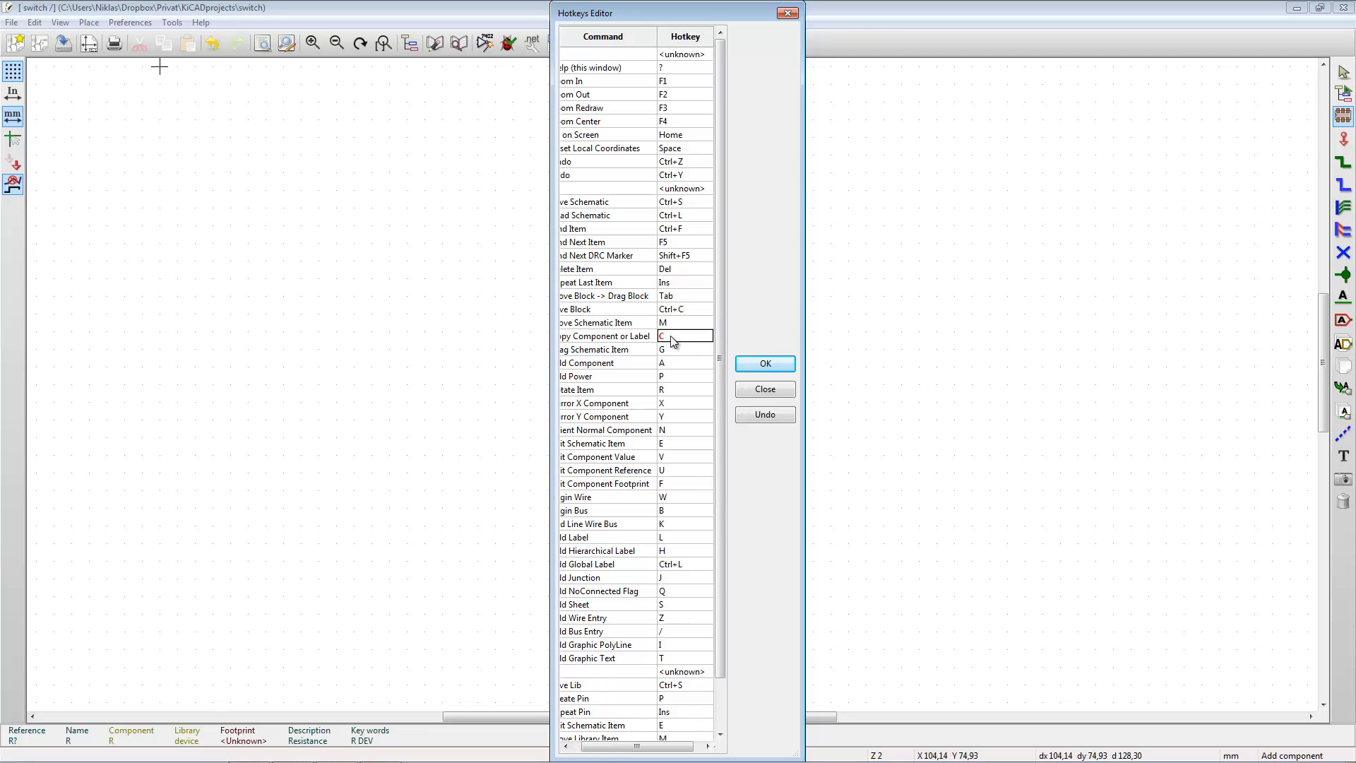
pyautogui.click(765, 389)
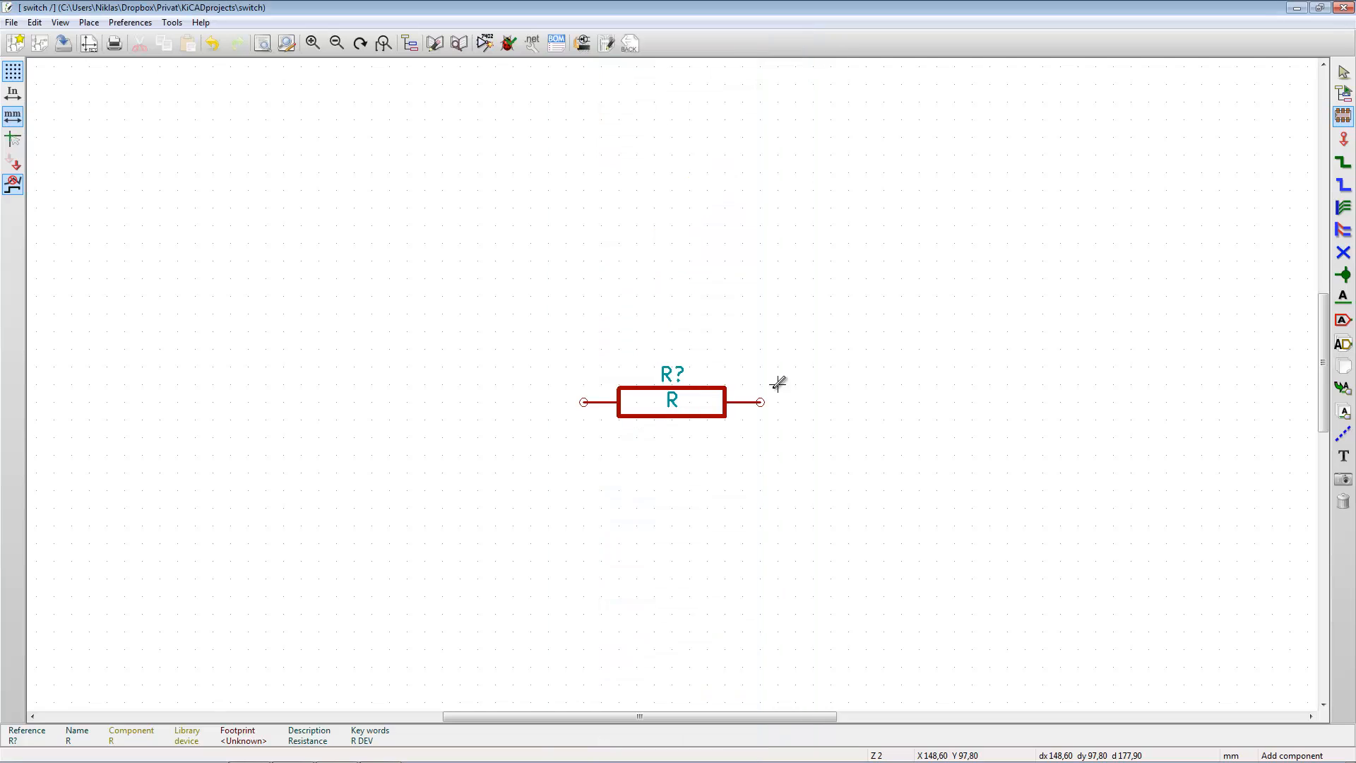
pyautogui.click(136, 26)
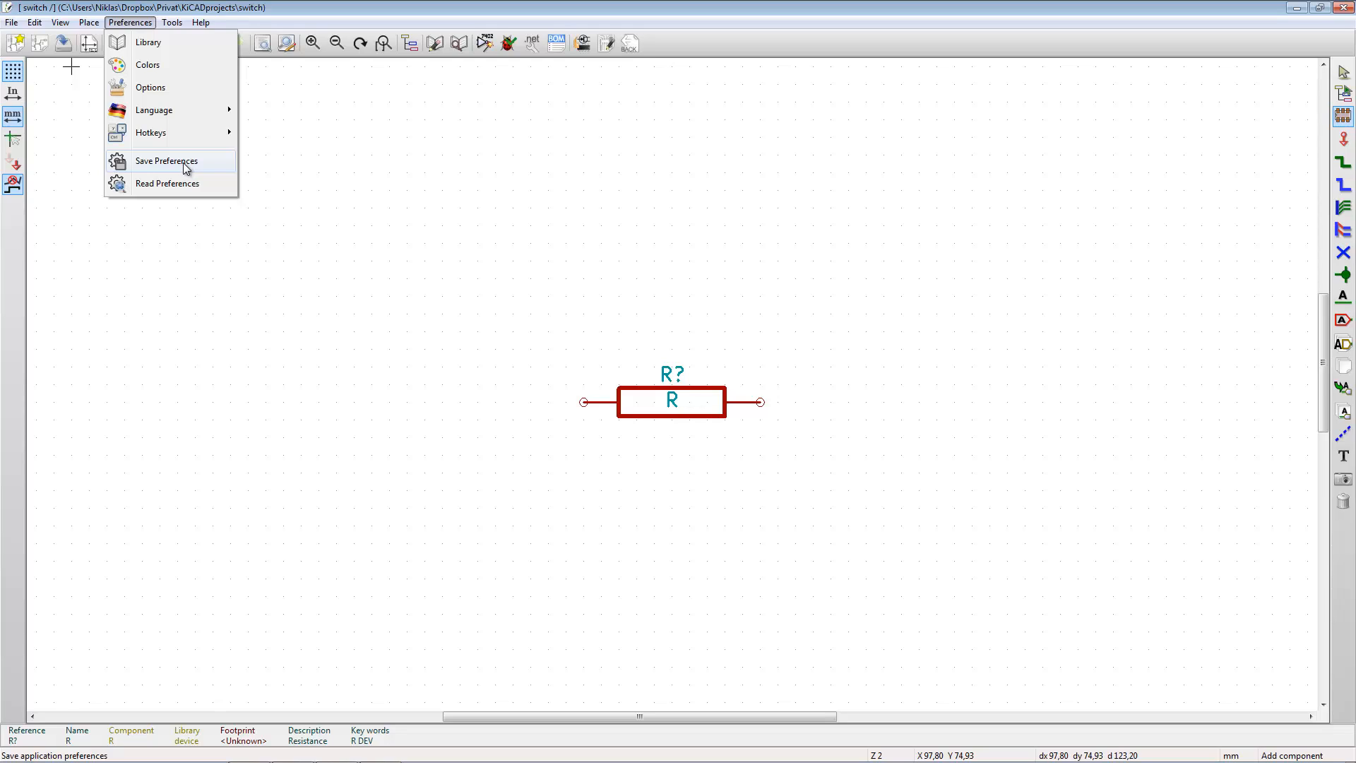
pyautogui.click(677, 293)
# - Place a second resistor R from the component history, upright, to the upper right of the first, and leave the placement tool
pyautogui.click(671, 300)
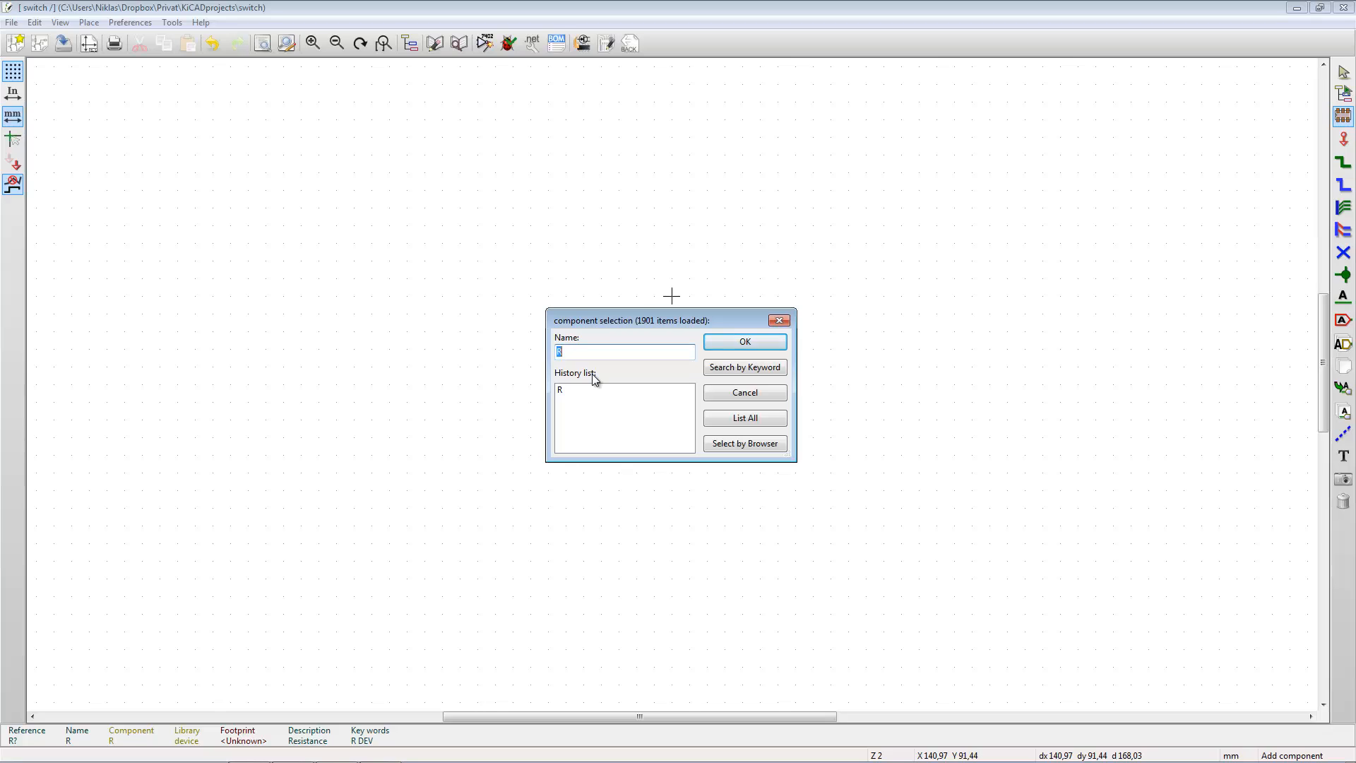
pyautogui.doubleClick(562, 392)
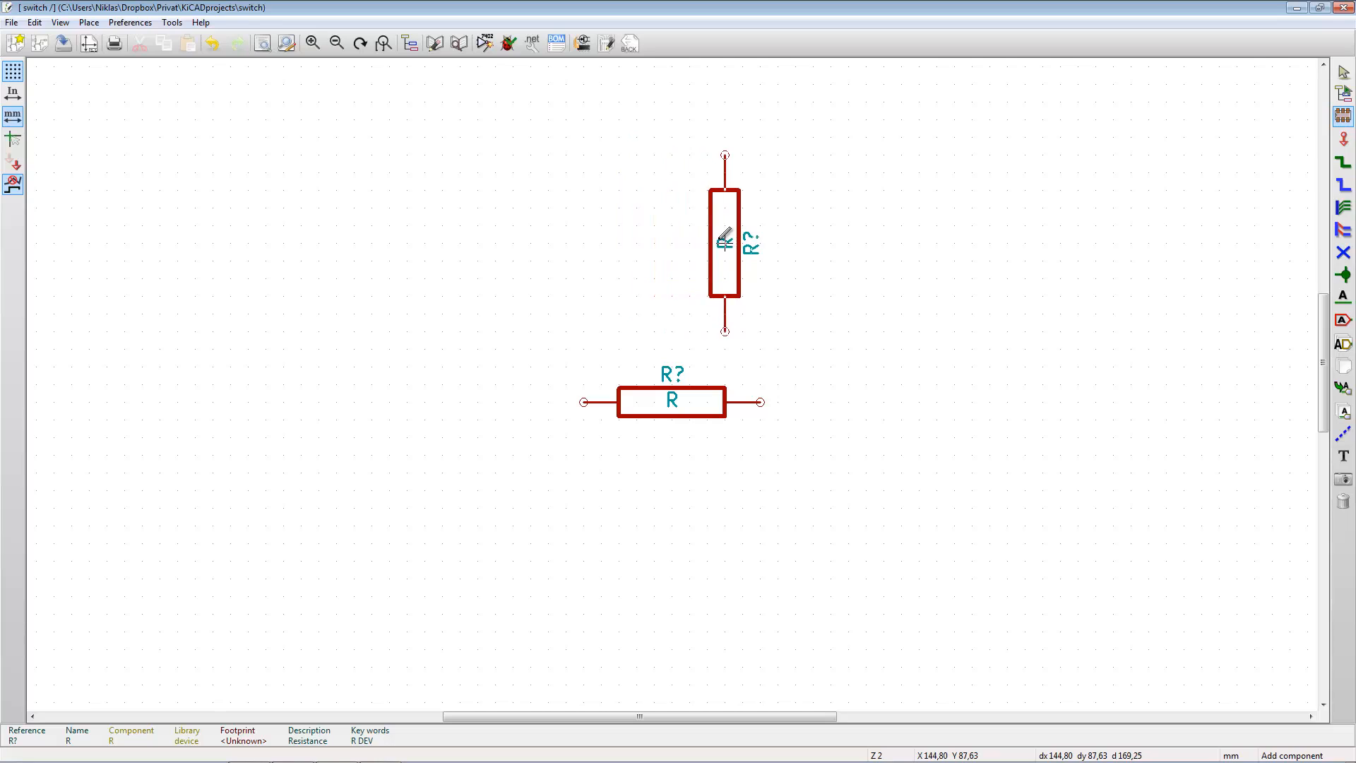
pyautogui.click(883, 296)
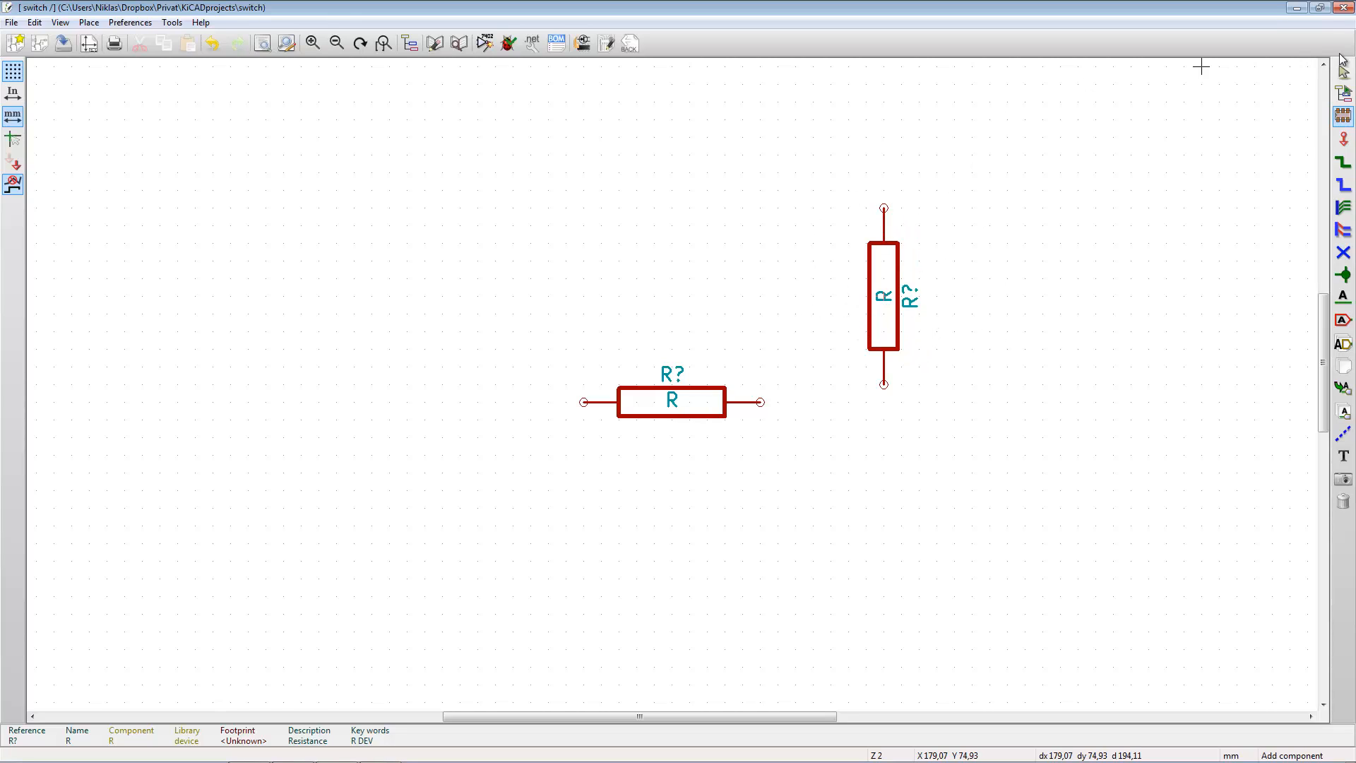
pyautogui.click(1345, 76)
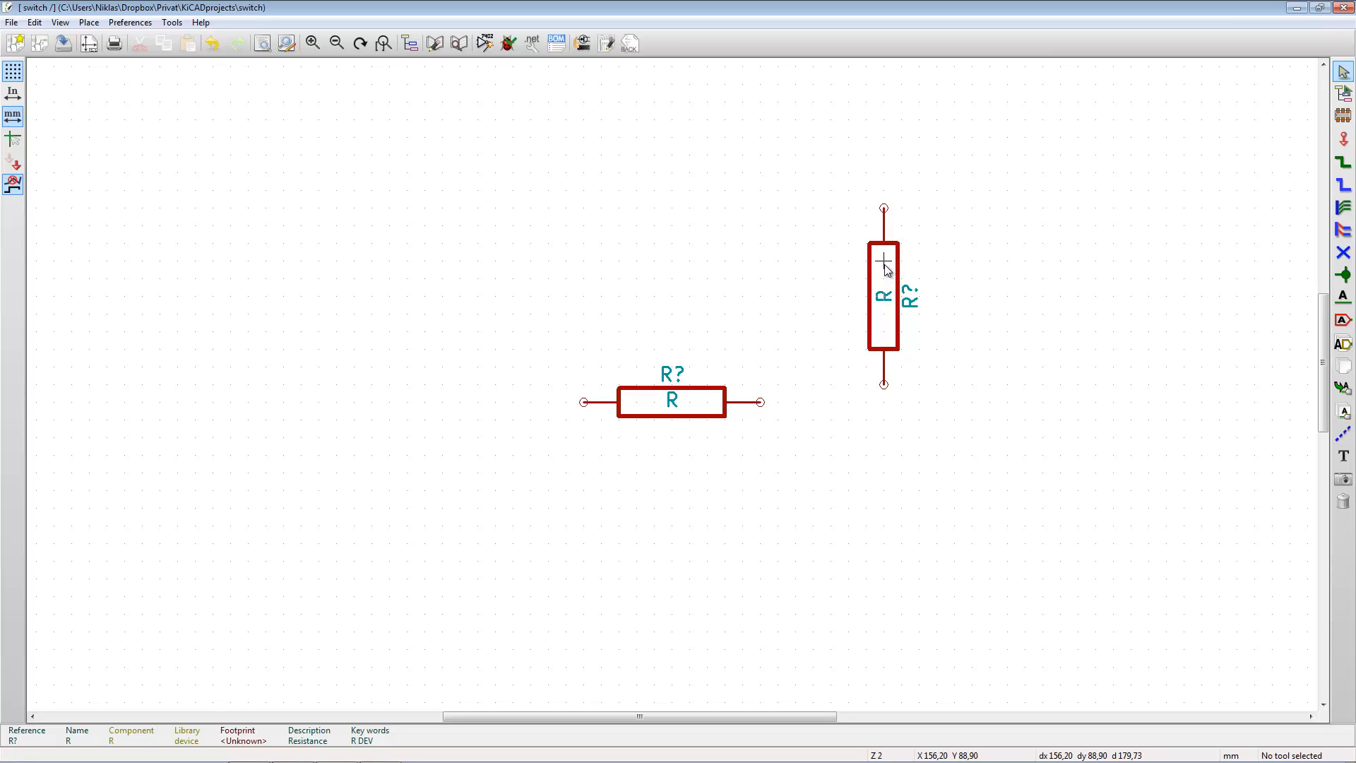
# - Delete the upright resistor to the upper right of the horizontal one
pyautogui.press('Delete')
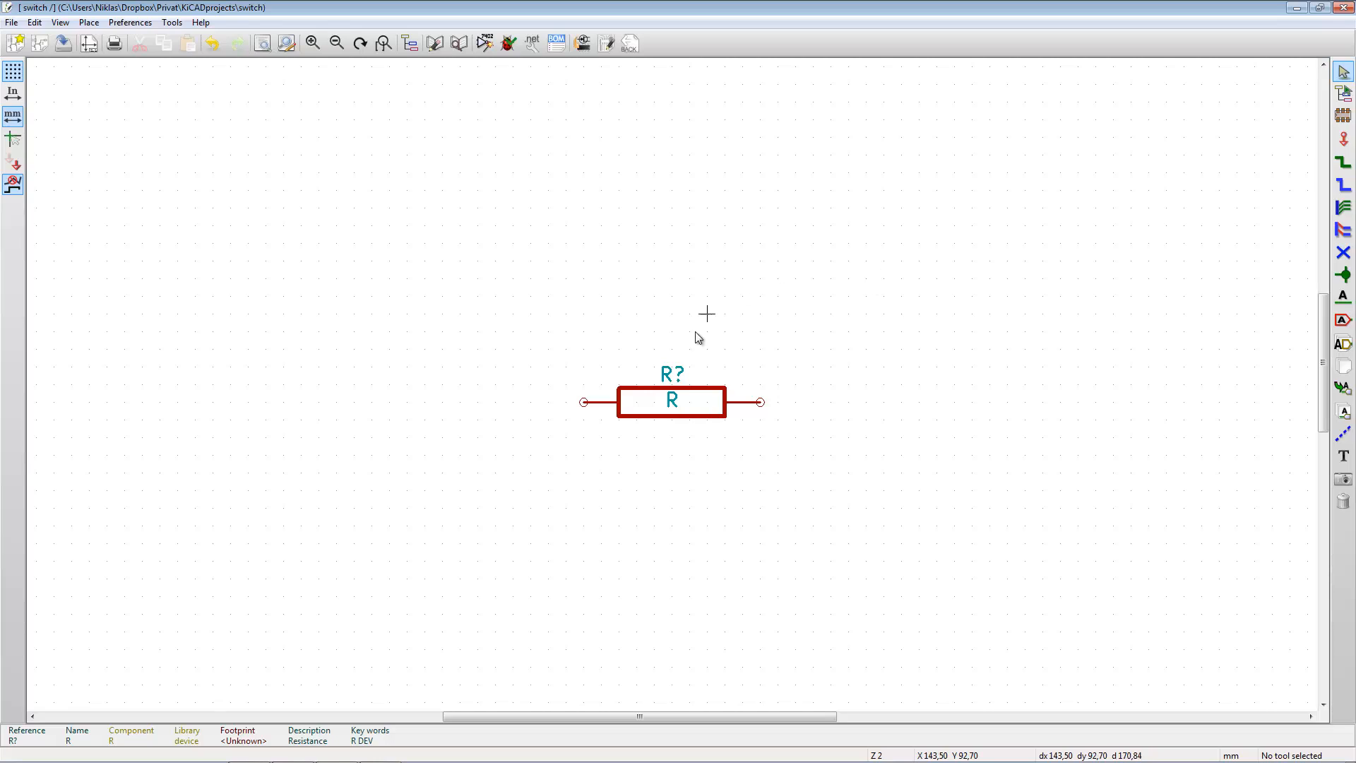
pyautogui.rightClick(707, 402)
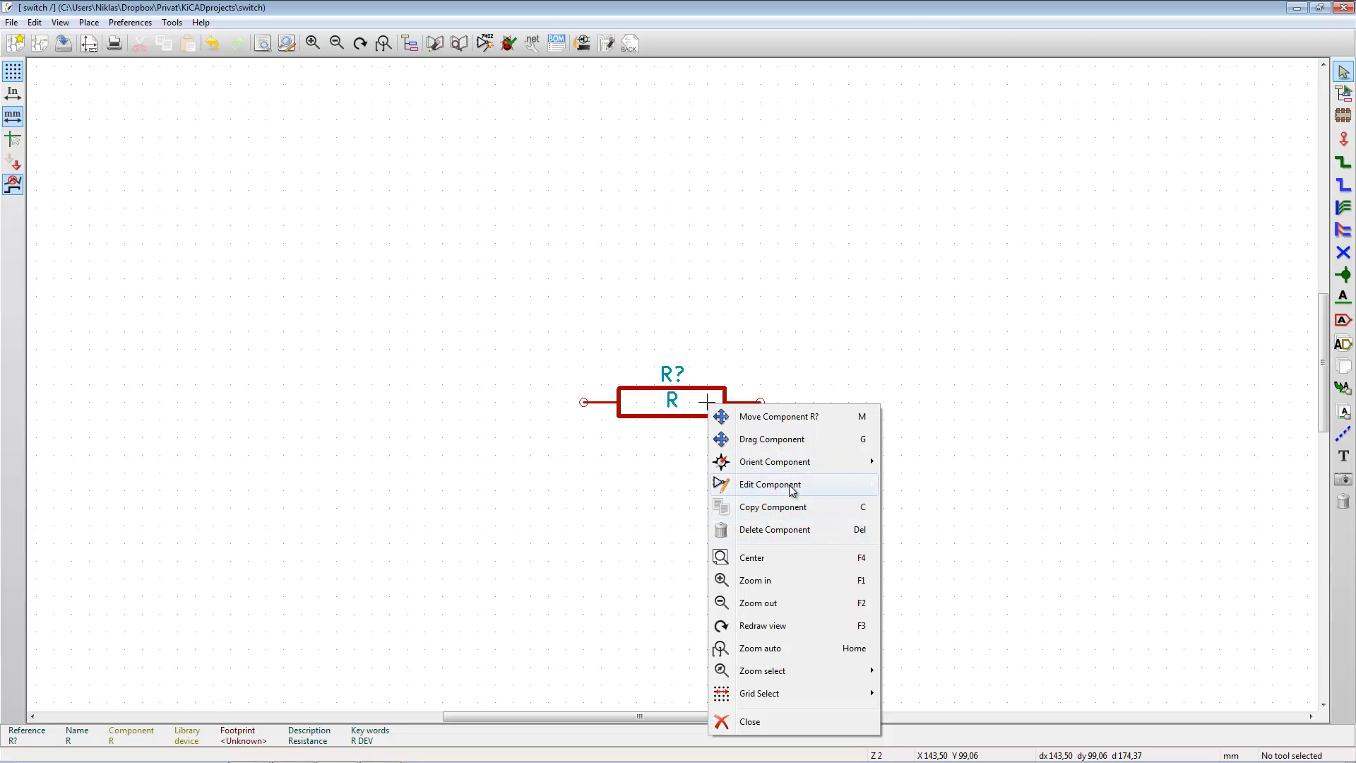
pyautogui.click(762, 333)
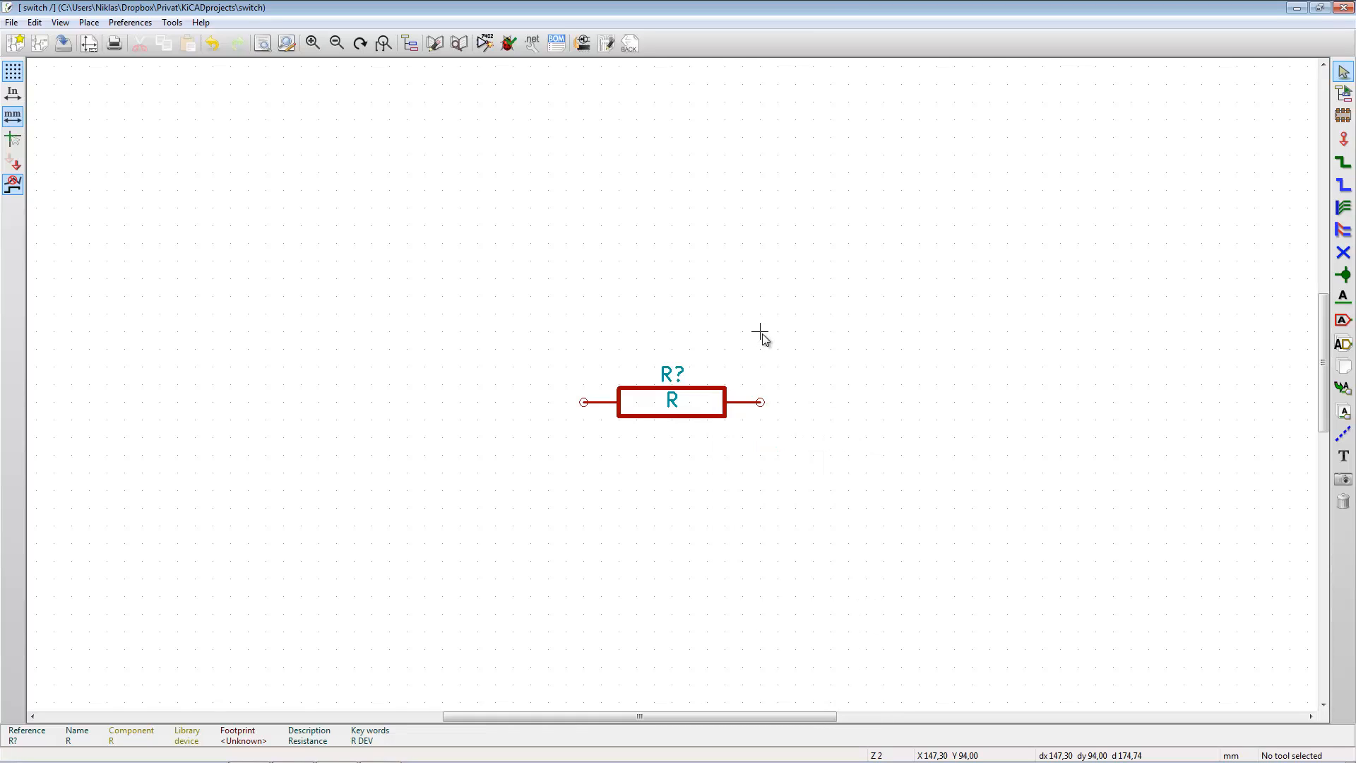
# - Add an LED from the device library and place it to the right of the resistor, in line with its pins
pyautogui.press('a')
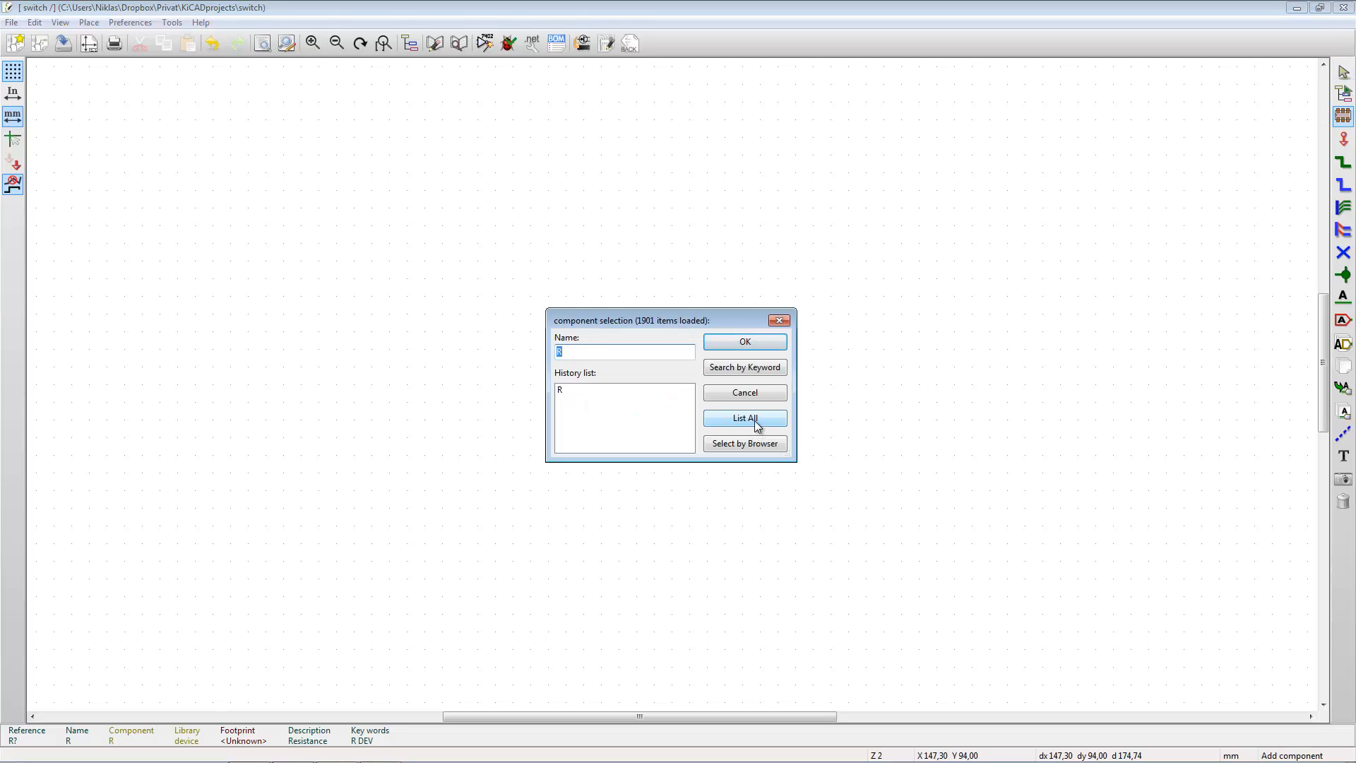
pyautogui.click(745, 418)
pyautogui.click(582, 422)
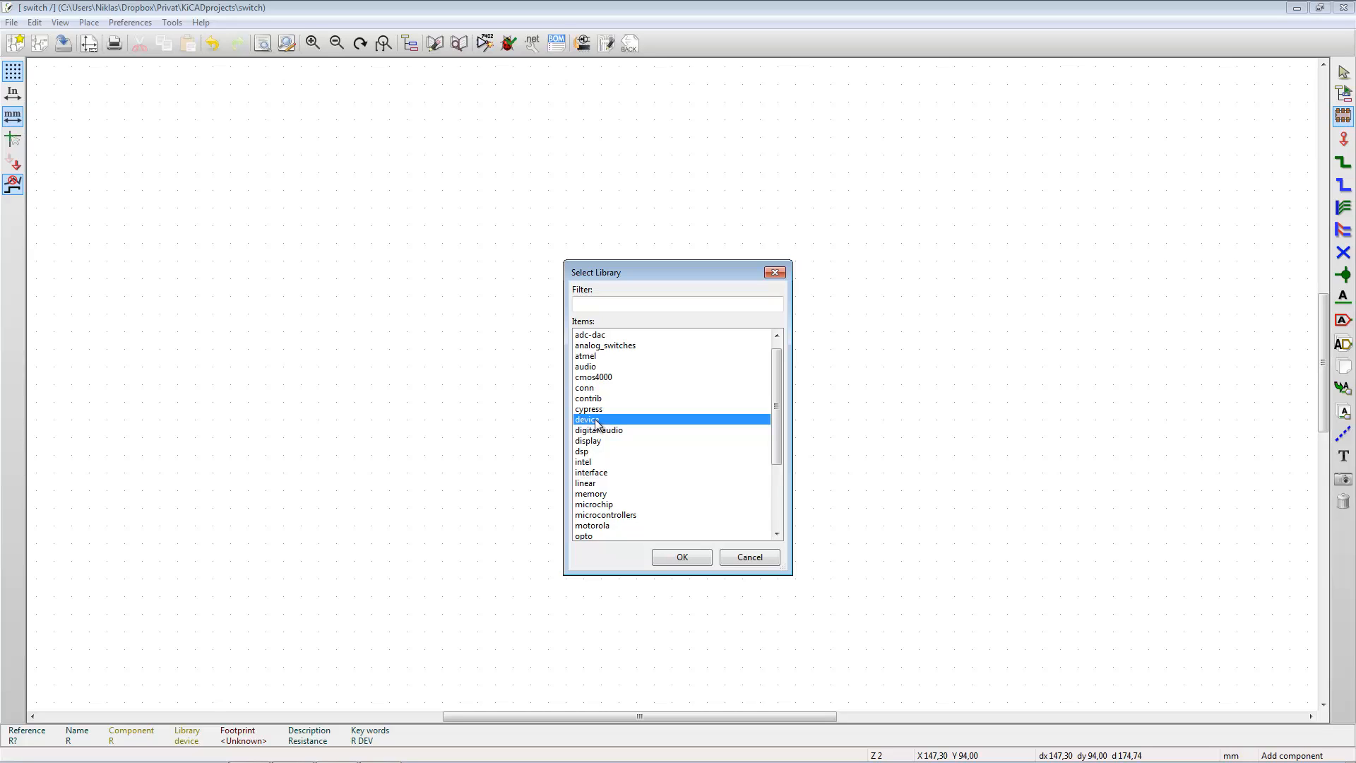
pyautogui.click(688, 557)
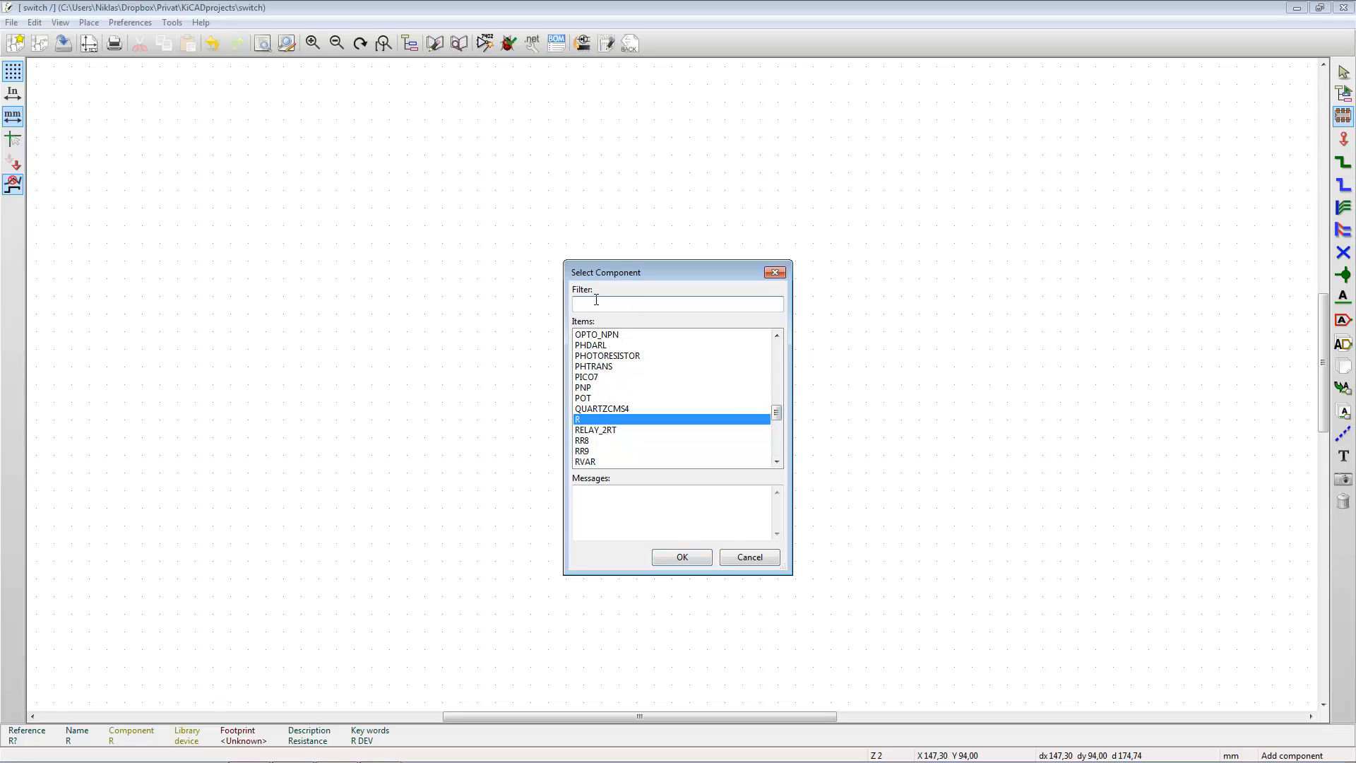
pyautogui.click(632, 299)
pyautogui.write('led')
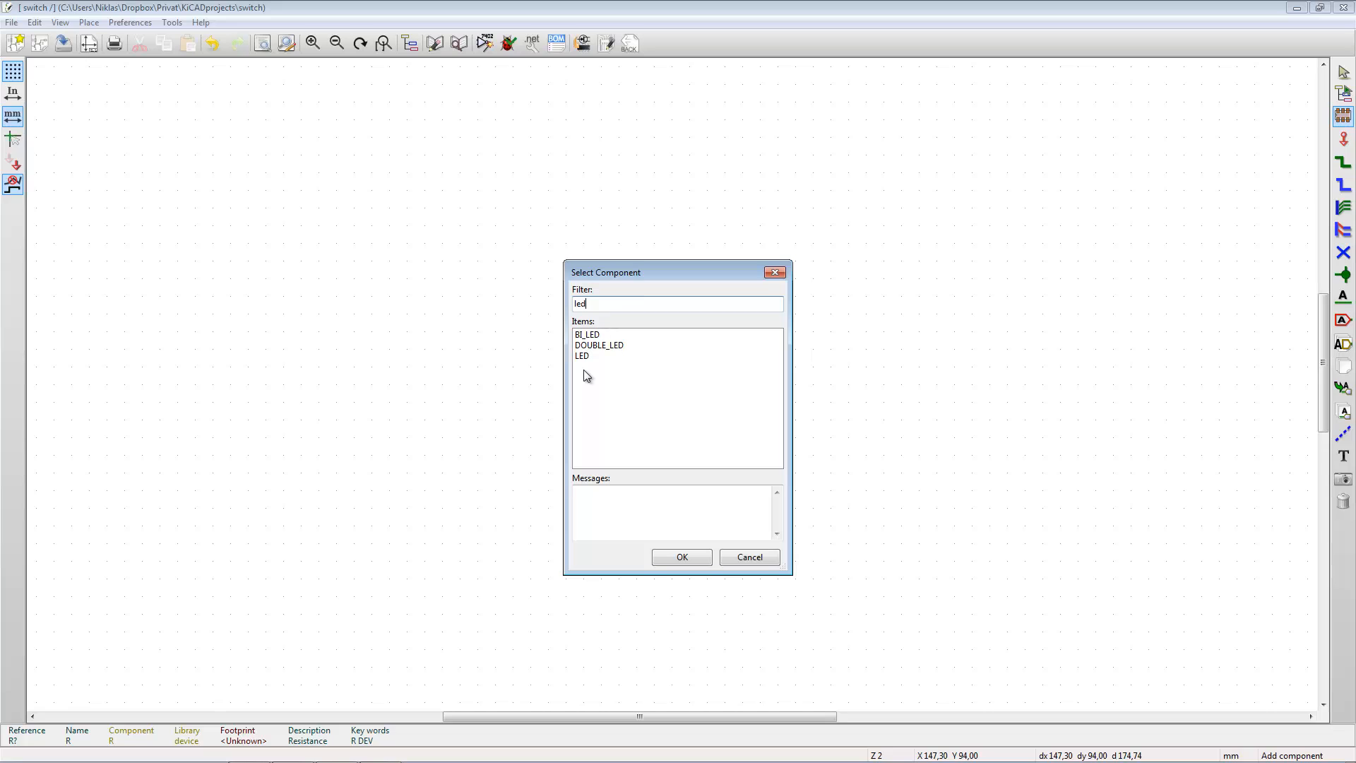
pyautogui.click(583, 356)
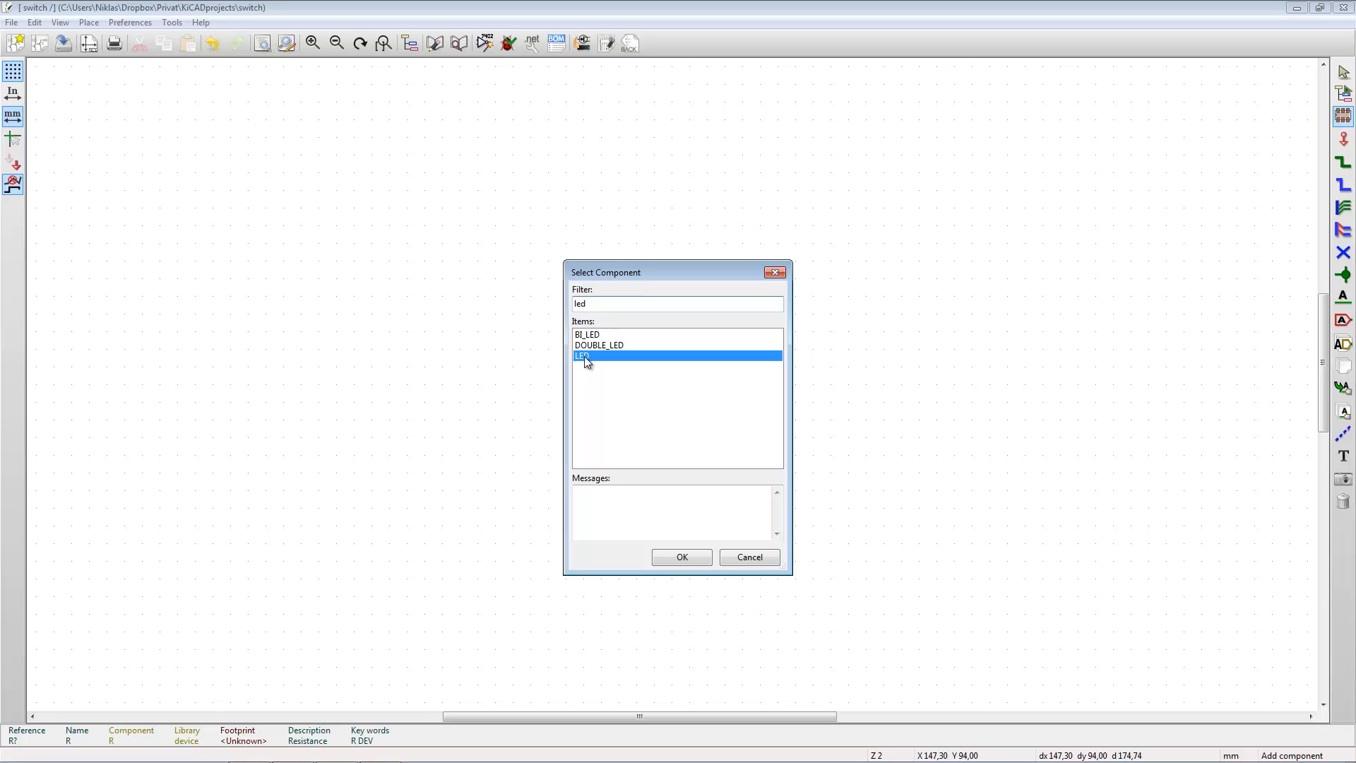
pyautogui.click(682, 557)
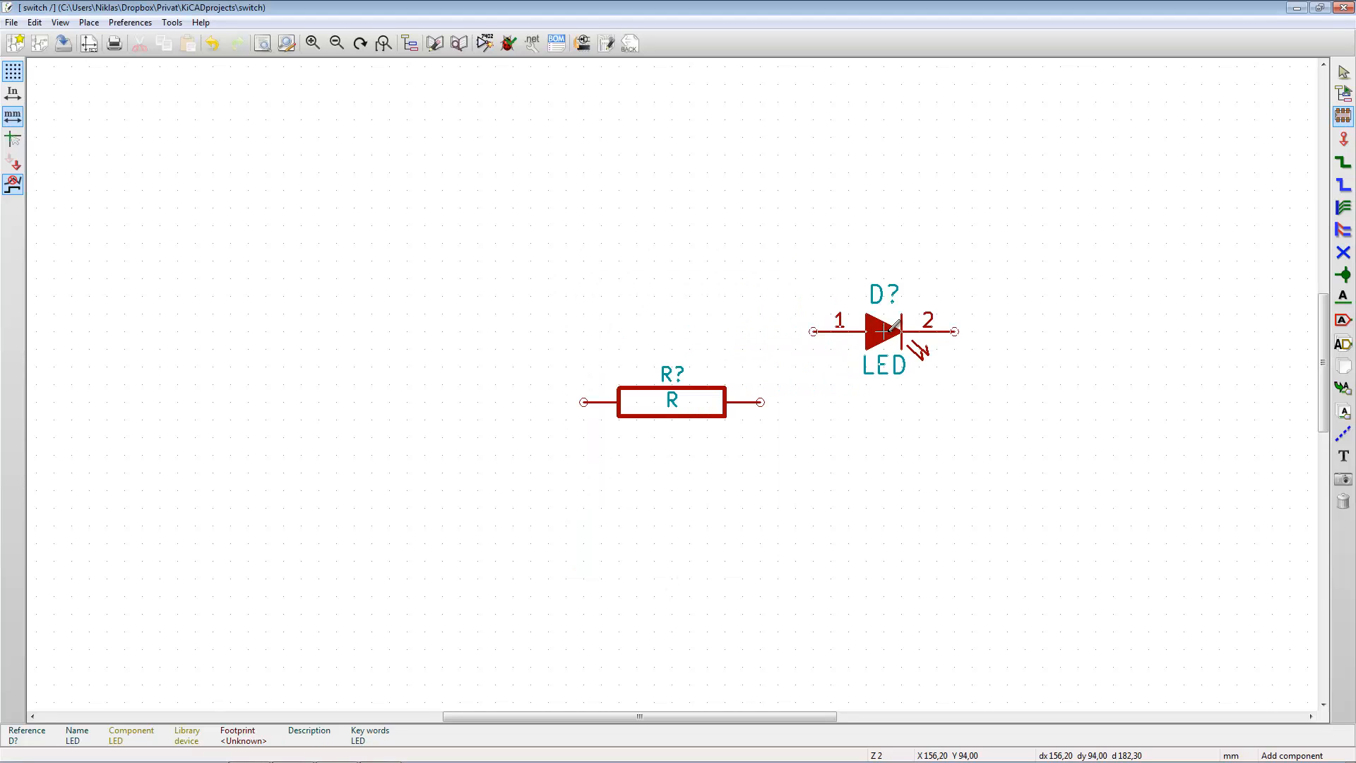
pyautogui.click(883, 402)
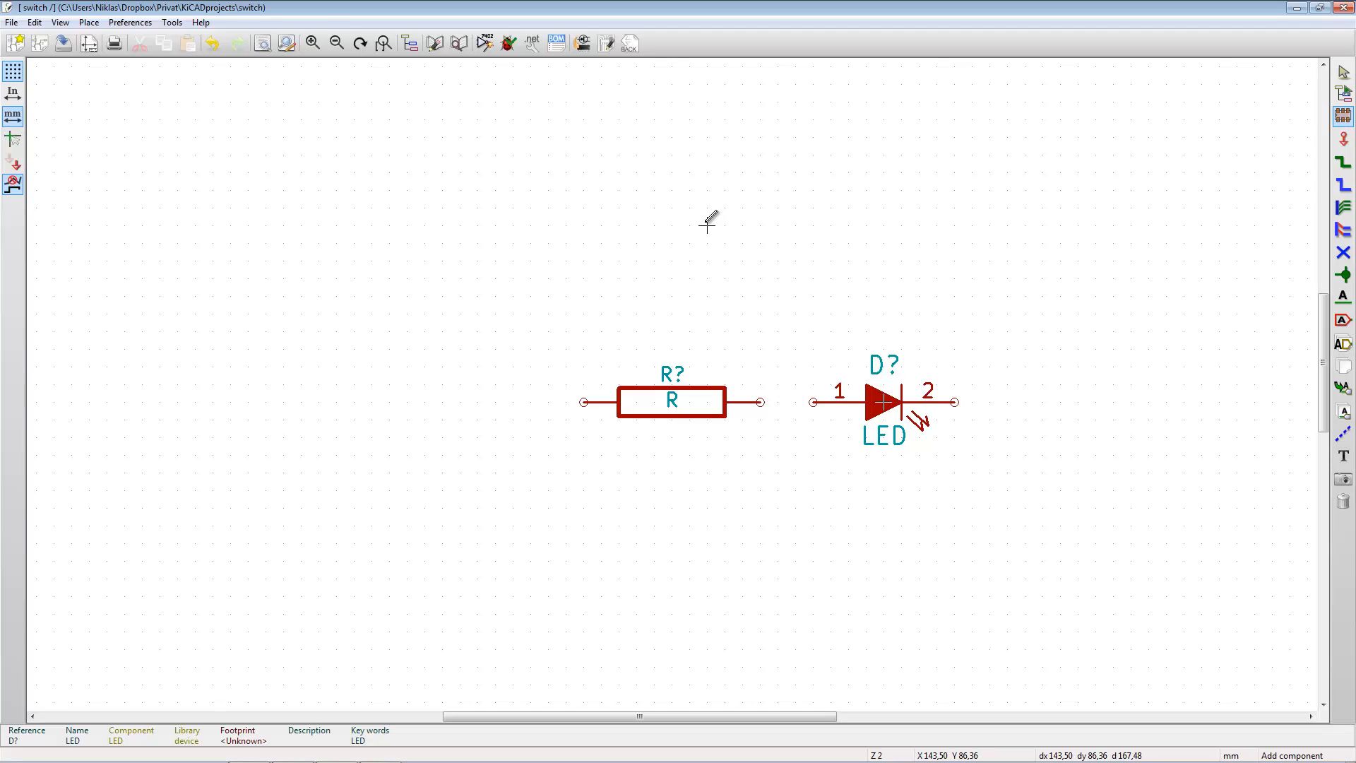
# - Add a BATTERY from the device library, rotated upright with plus on top, left of the resistor with its positive pin level with the resistor's pins
pyautogui.click(773, 253)
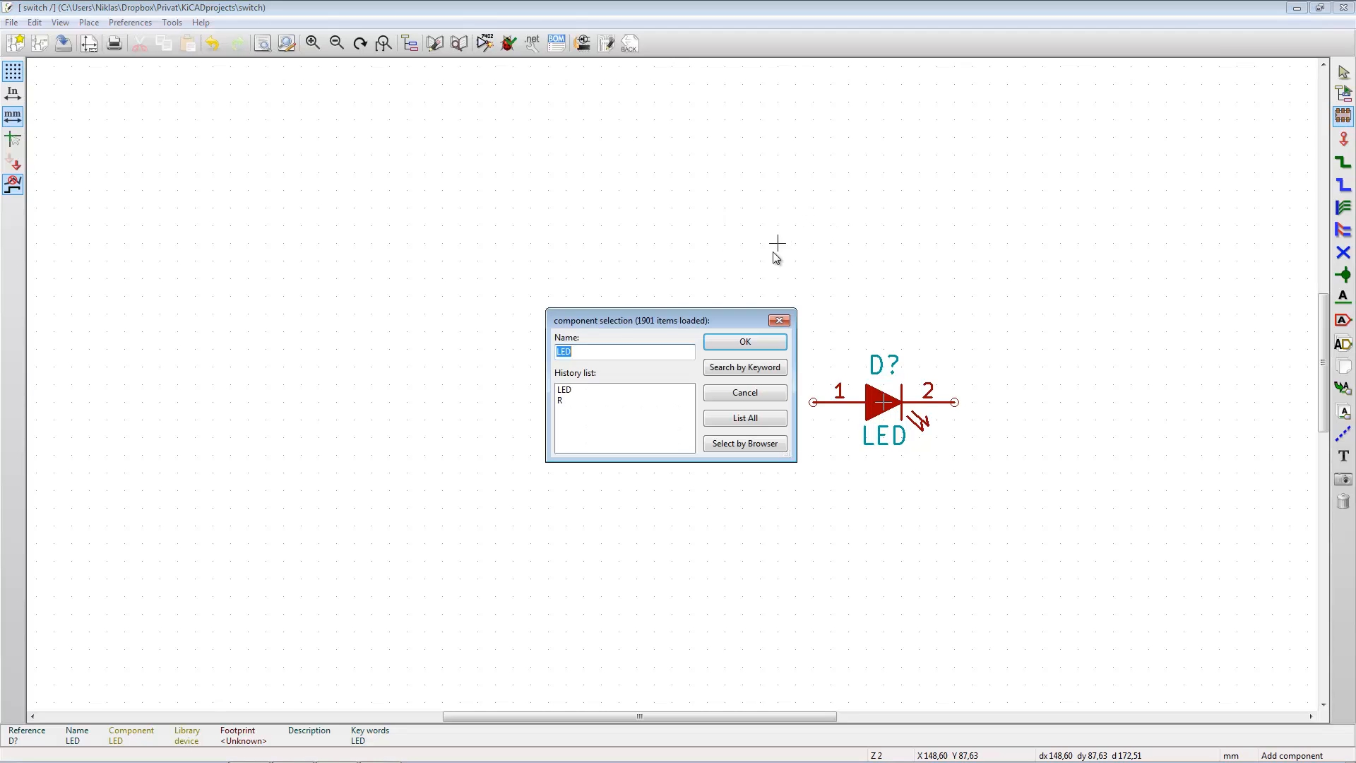
pyautogui.click(765, 417)
pyautogui.doubleClick(597, 419)
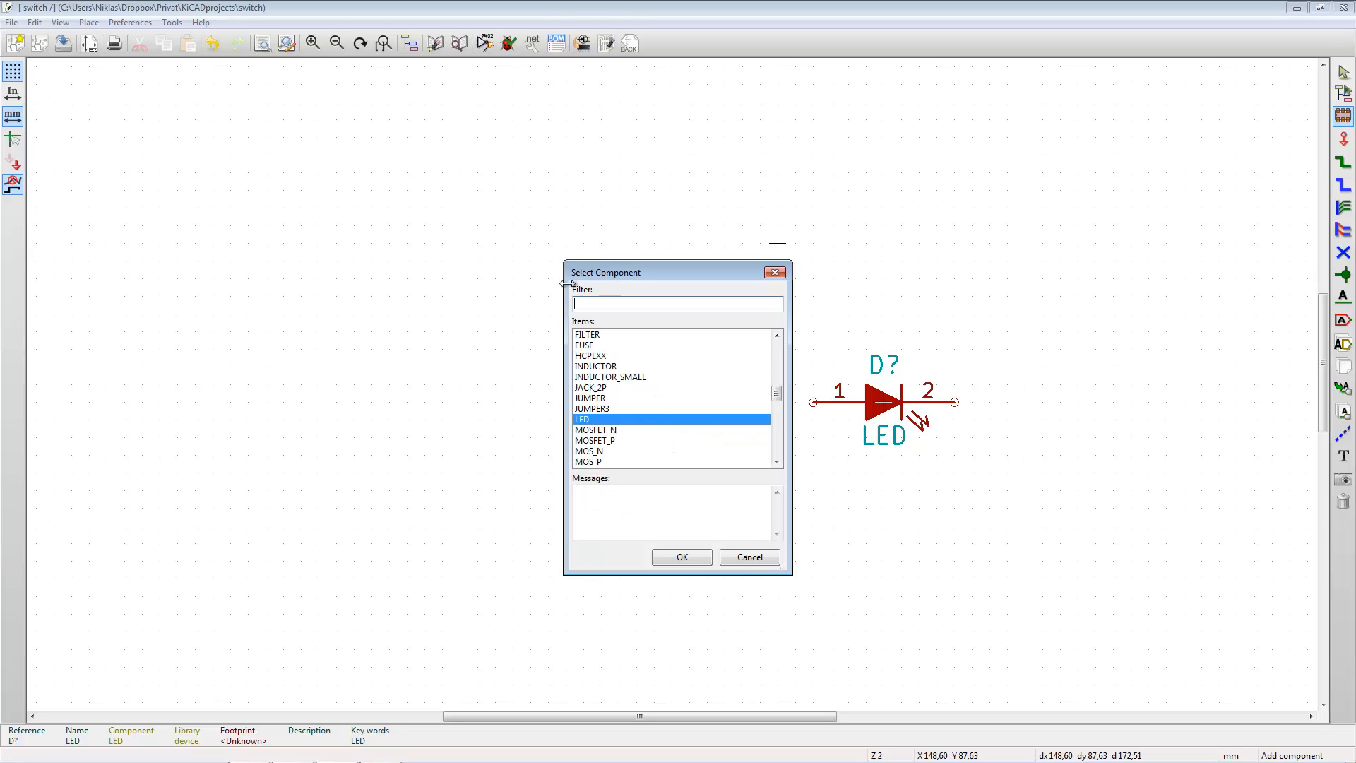
pyautogui.click(610, 302)
pyautogui.write('bat')
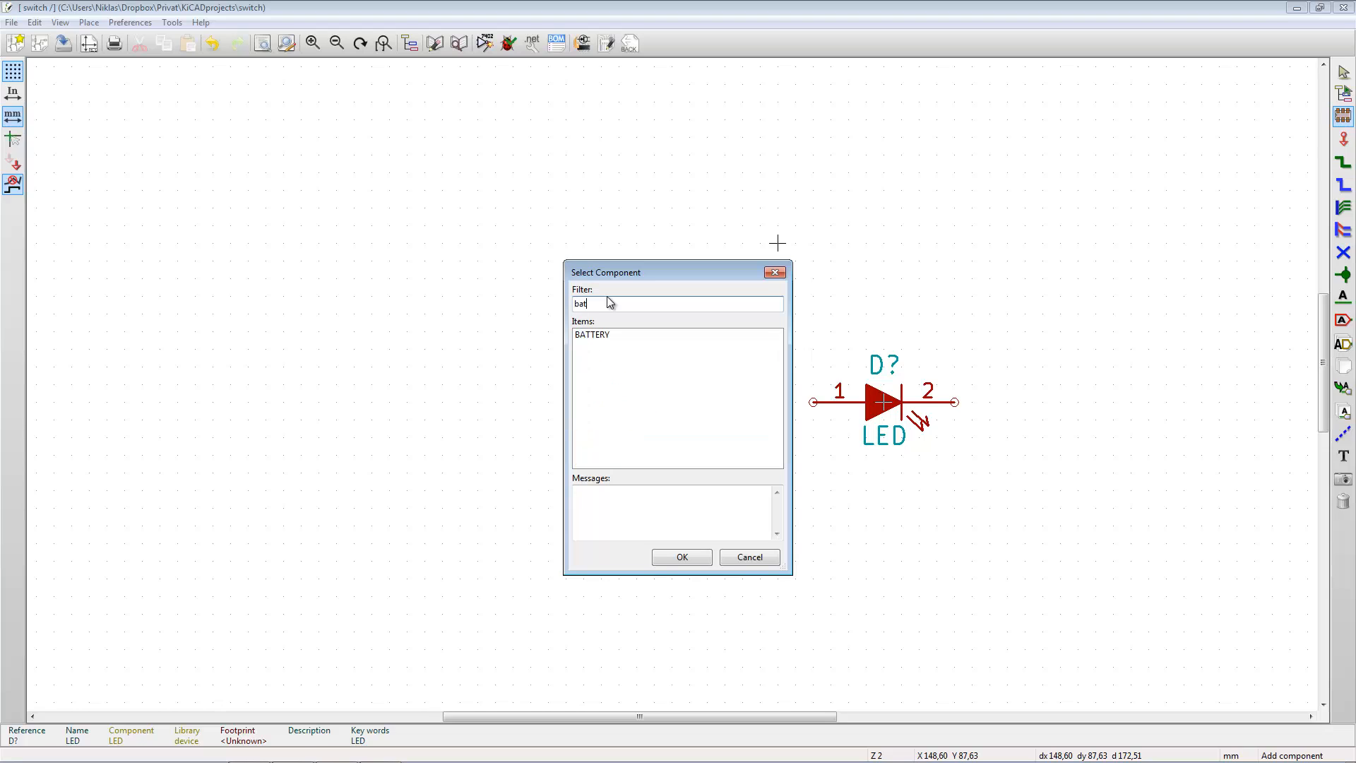
pyautogui.click(595, 332)
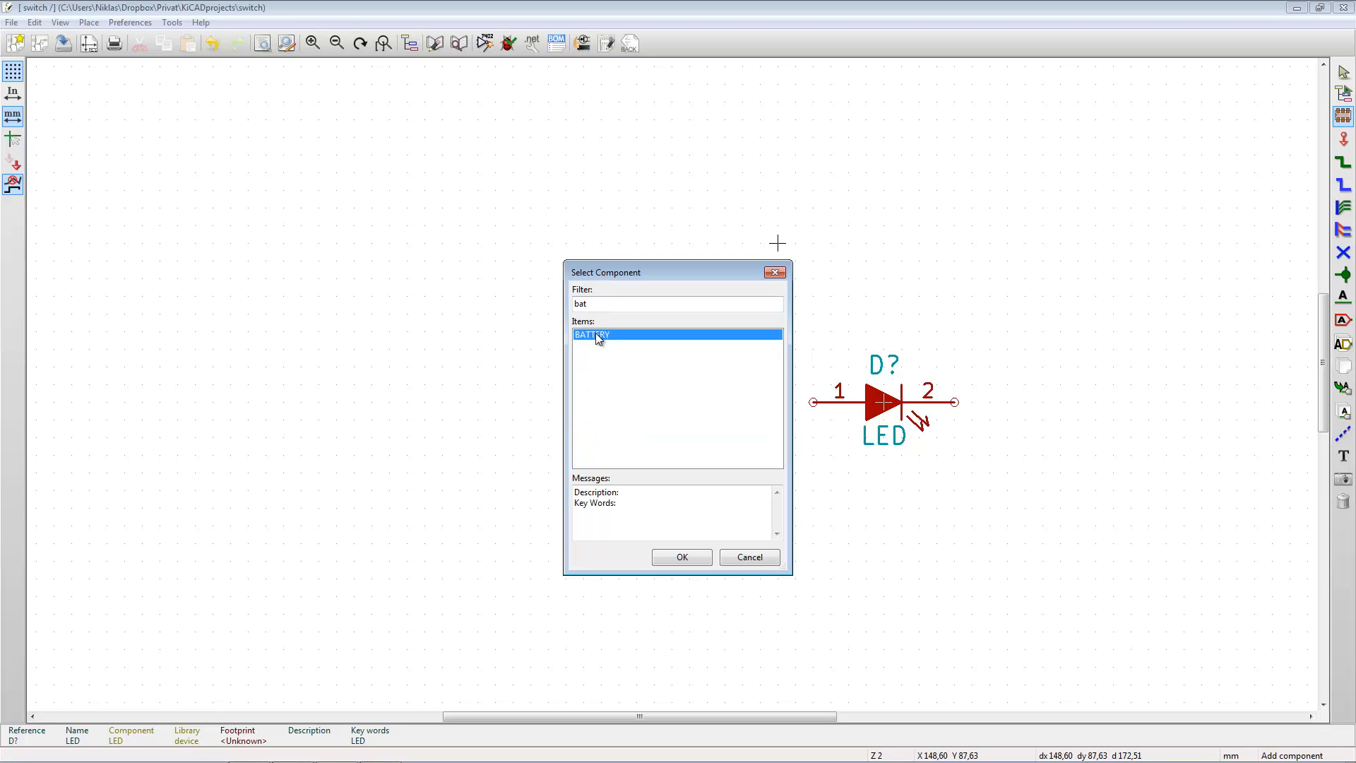
pyautogui.click(682, 558)
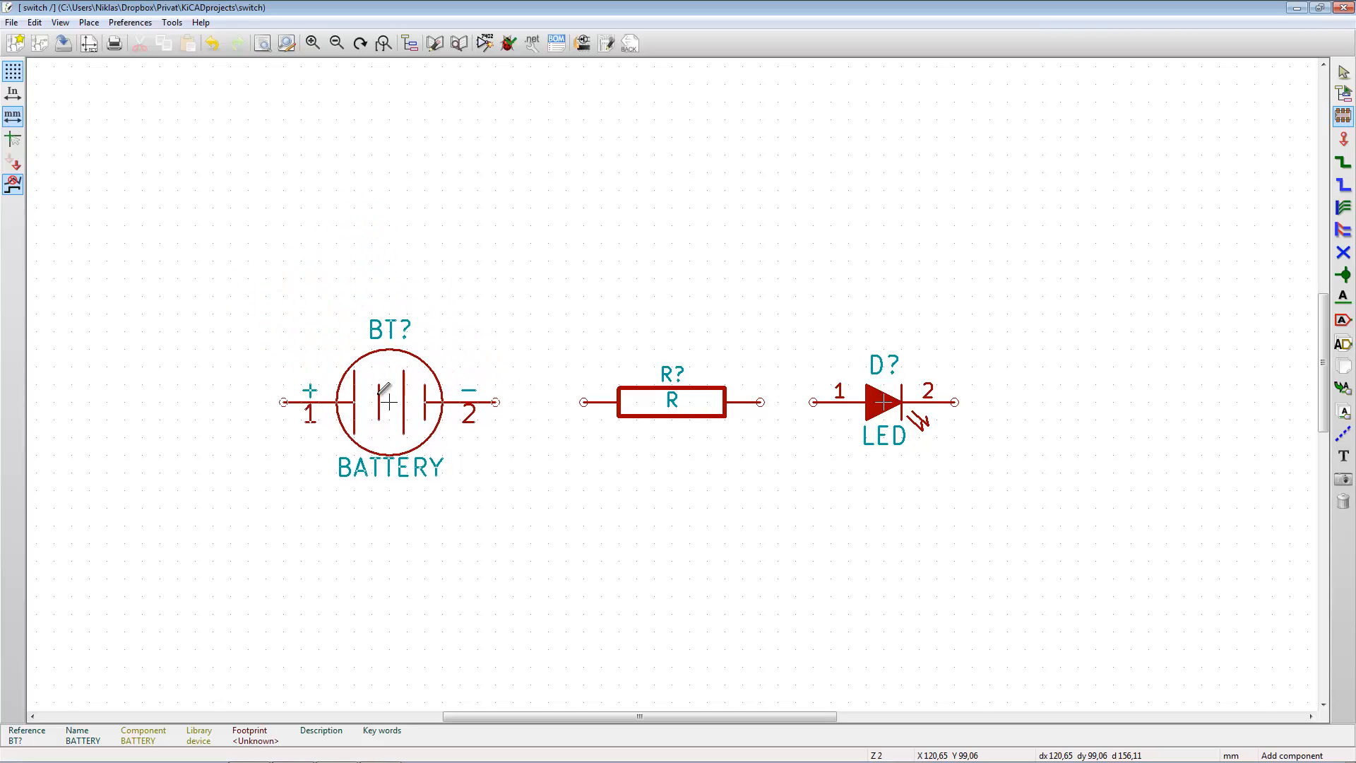
pyautogui.press('r')
pyautogui.press('r')
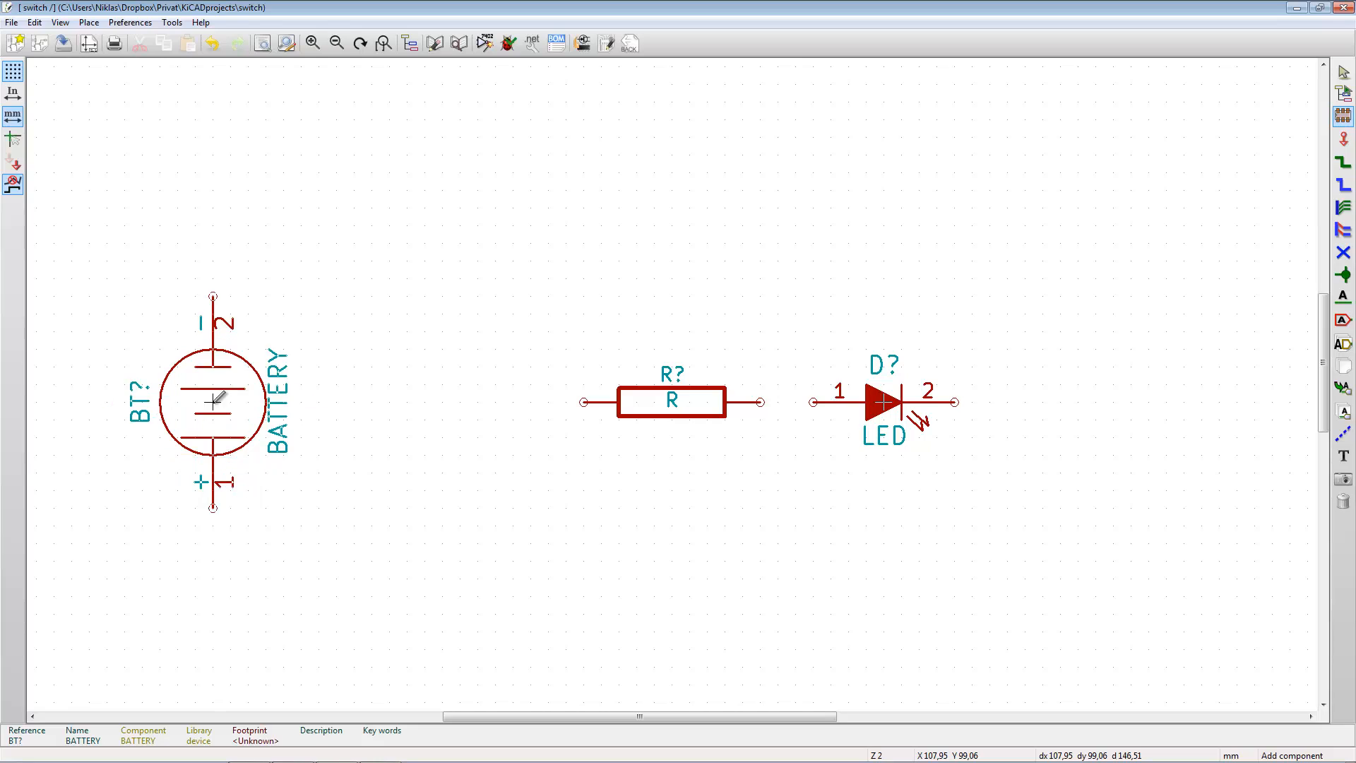
pyautogui.press('r')
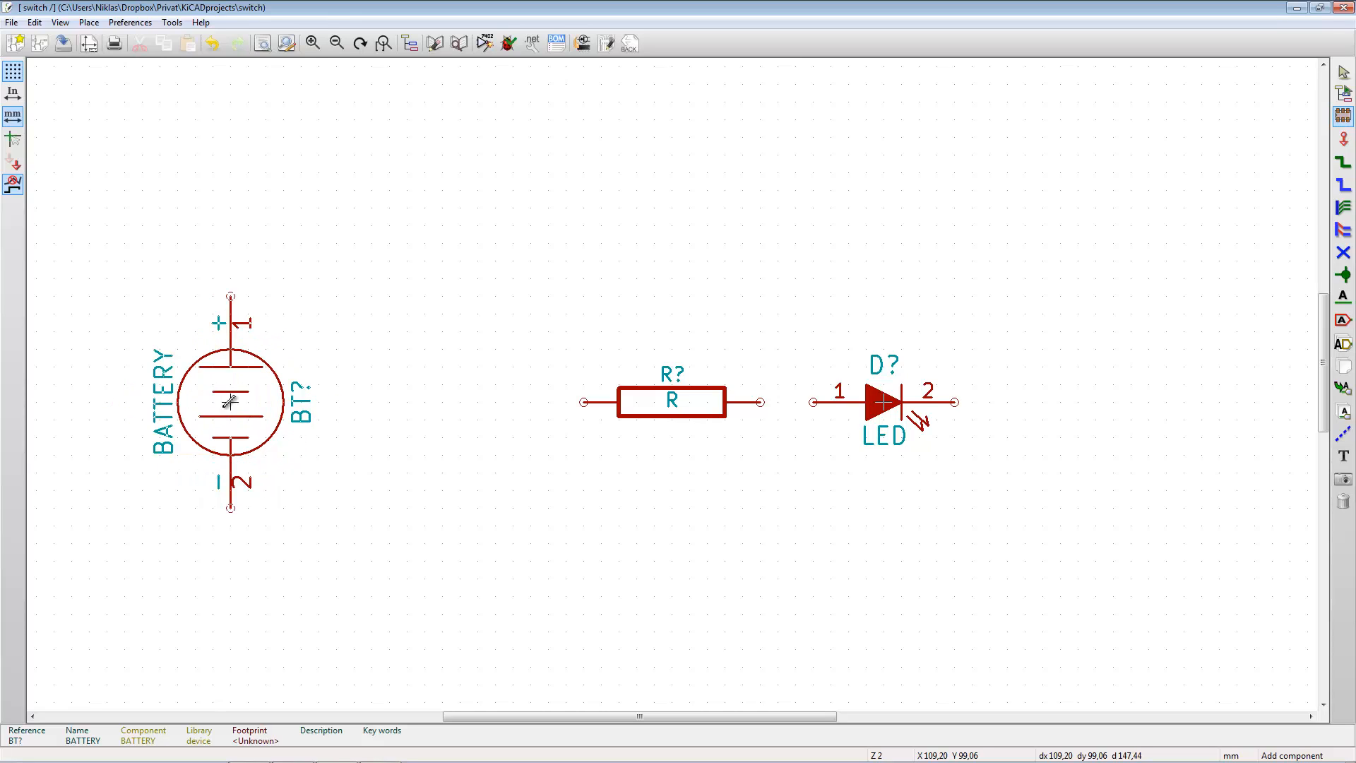
pyautogui.click(389, 508)
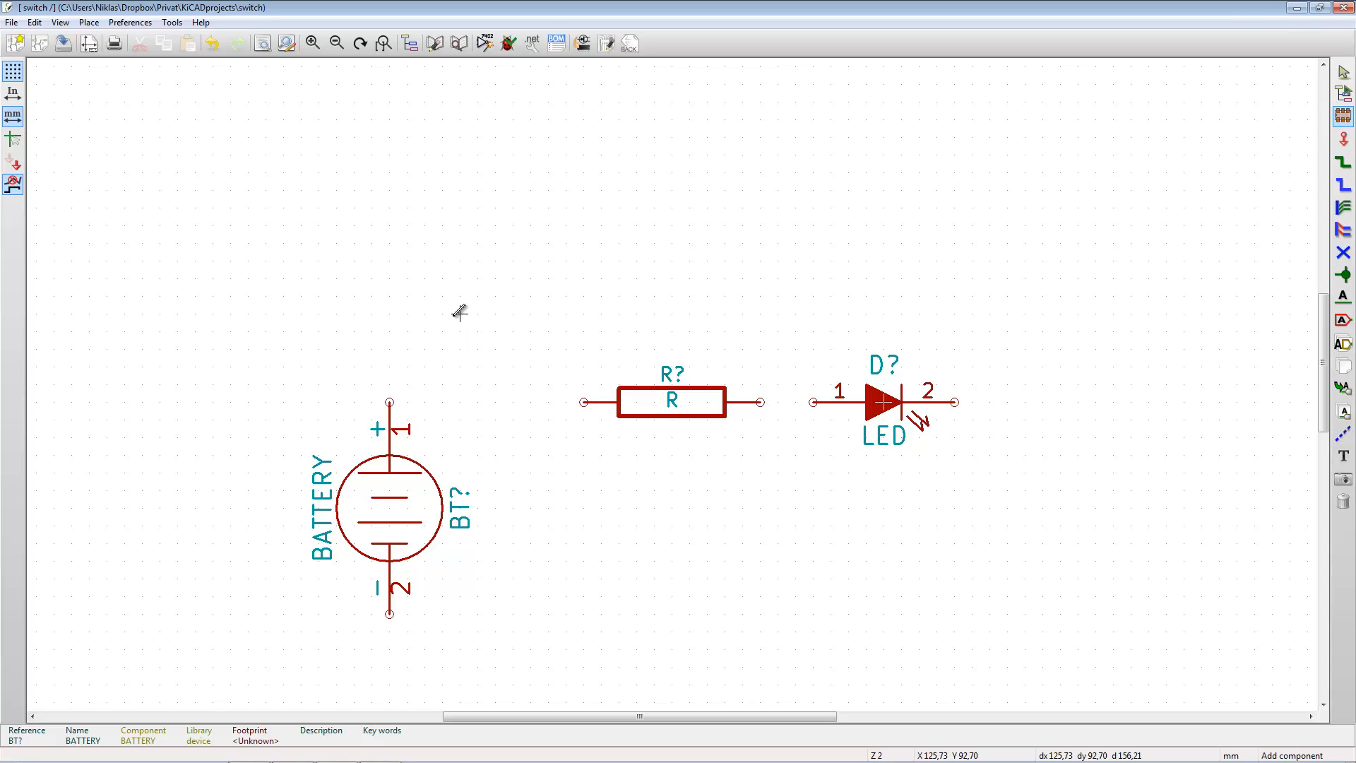
pyautogui.click(689, 260)
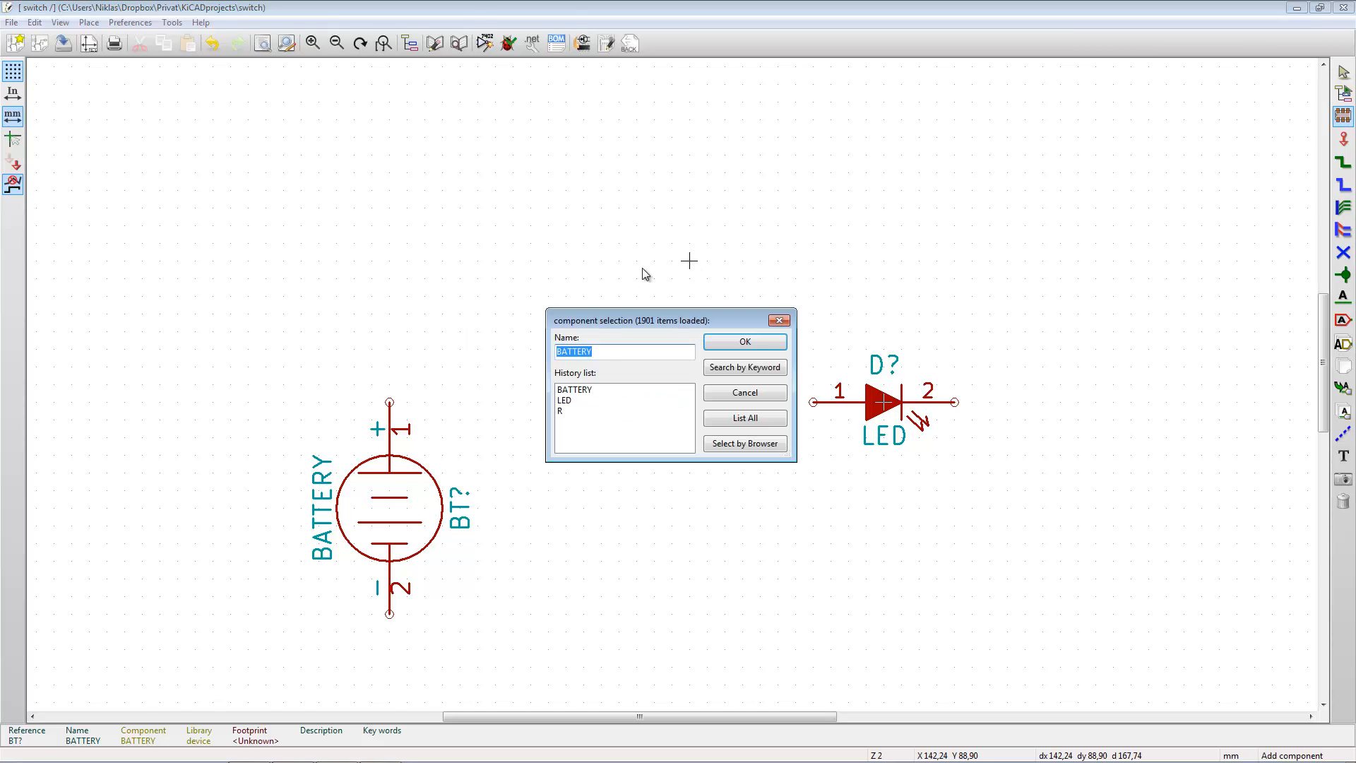
pyautogui.write('sw')
pyautogui.click(750, 422)
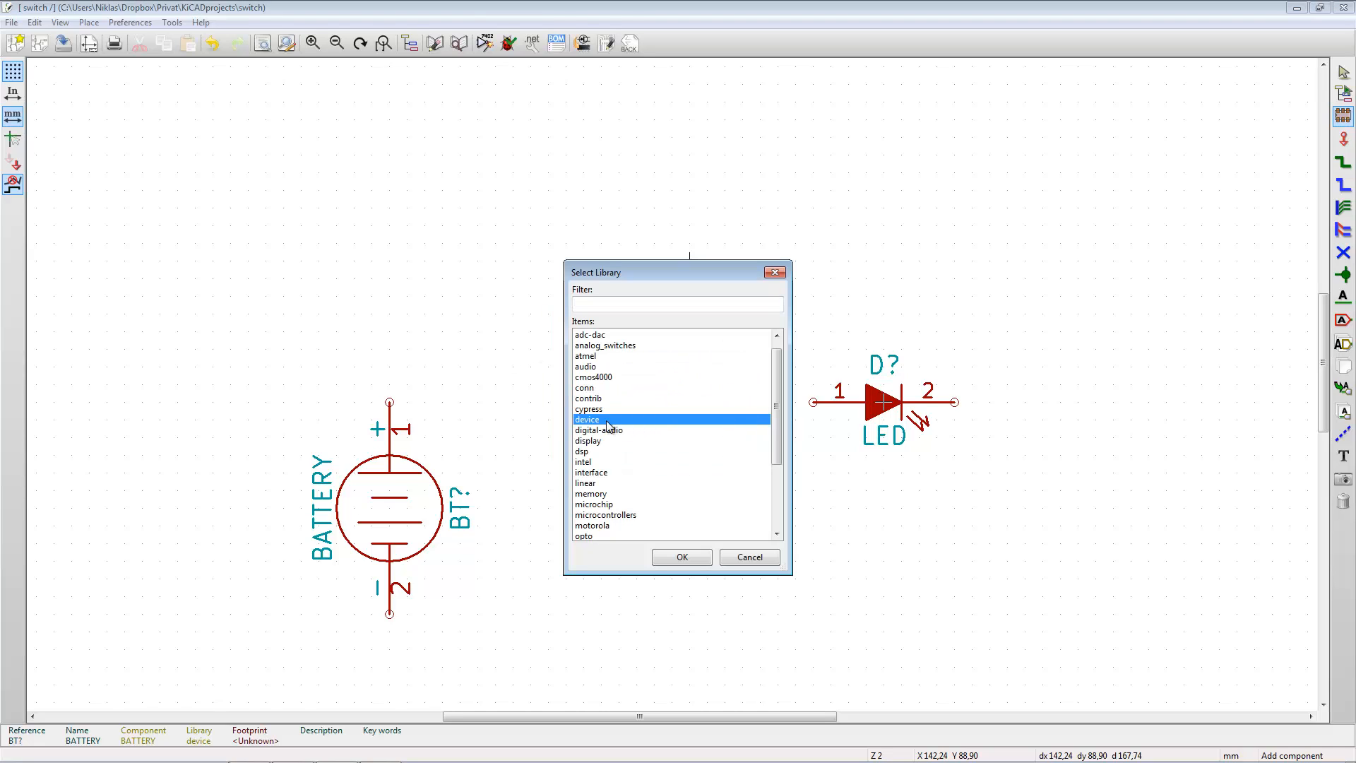
pyautogui.click(682, 561)
pyautogui.click(602, 309)
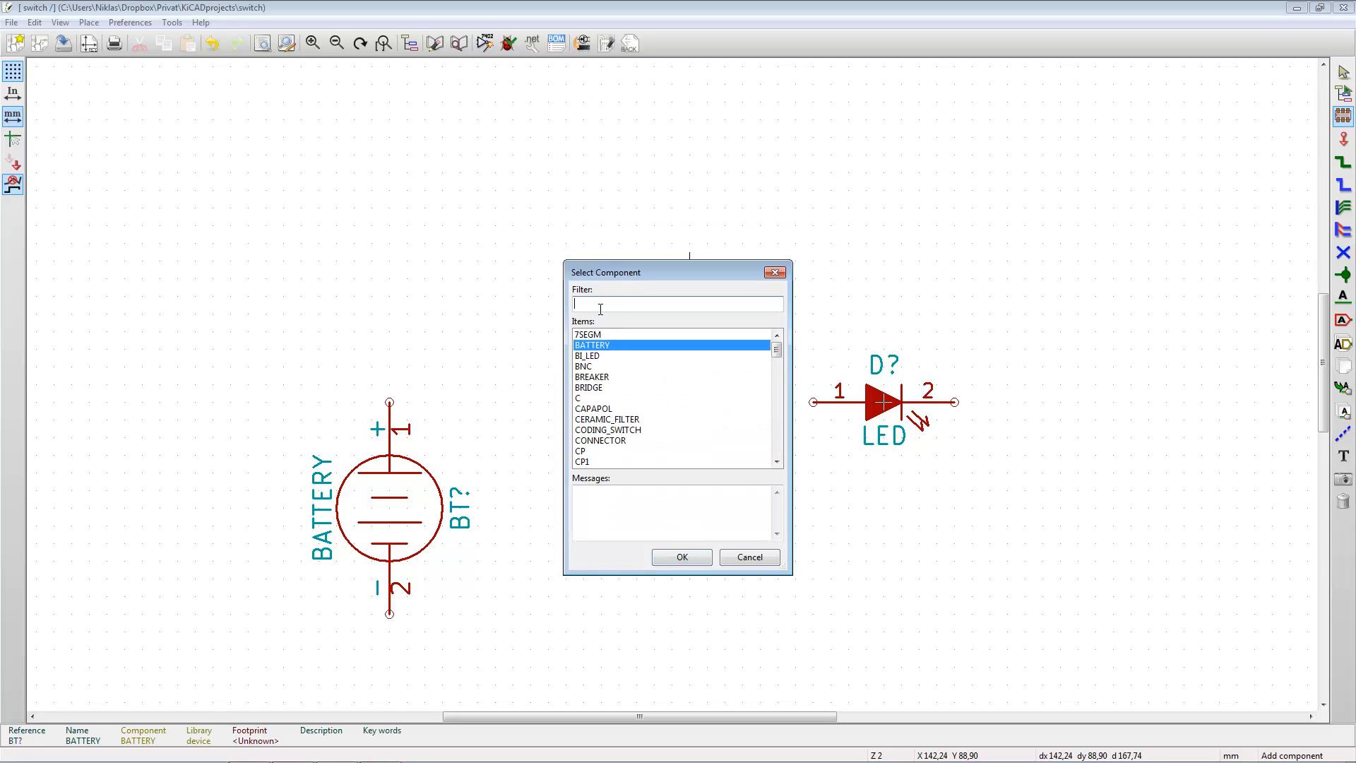
pyautogui.write('sw')
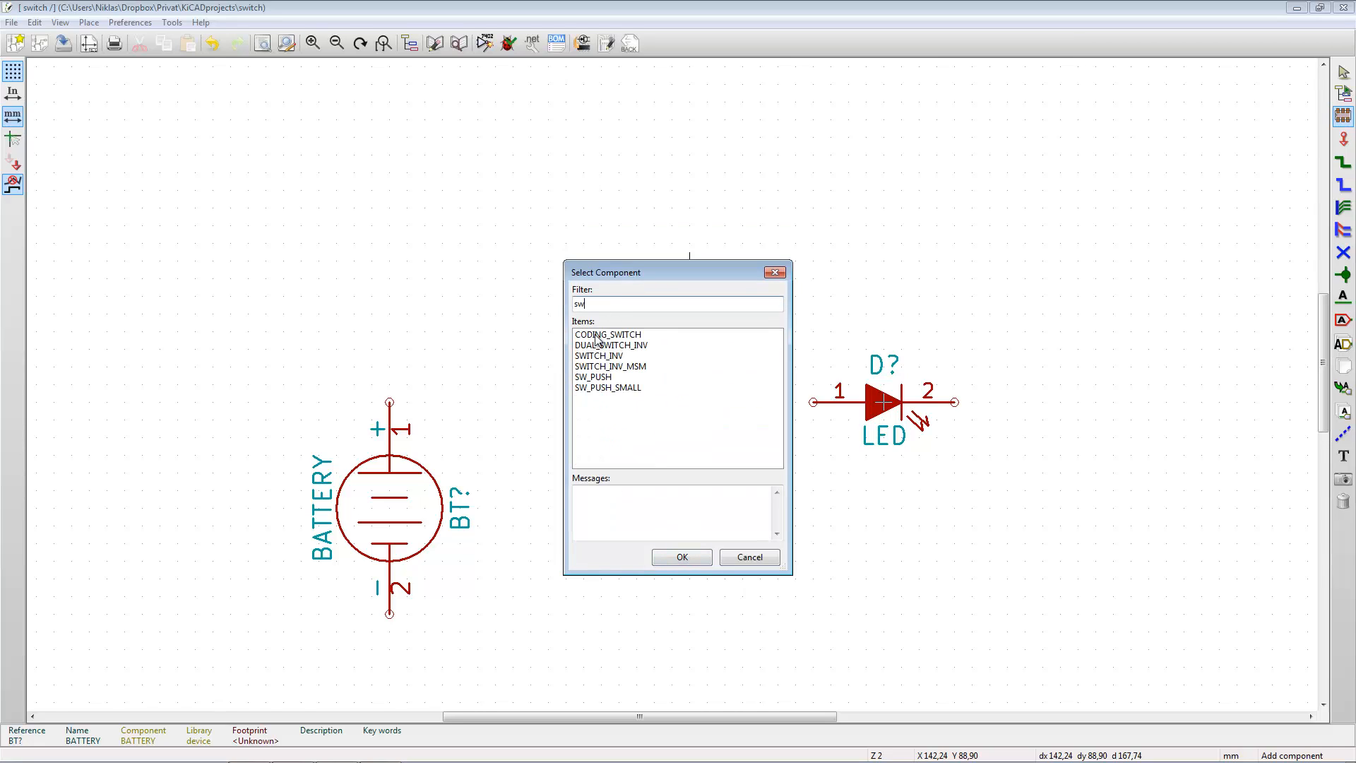
pyautogui.click(607, 388)
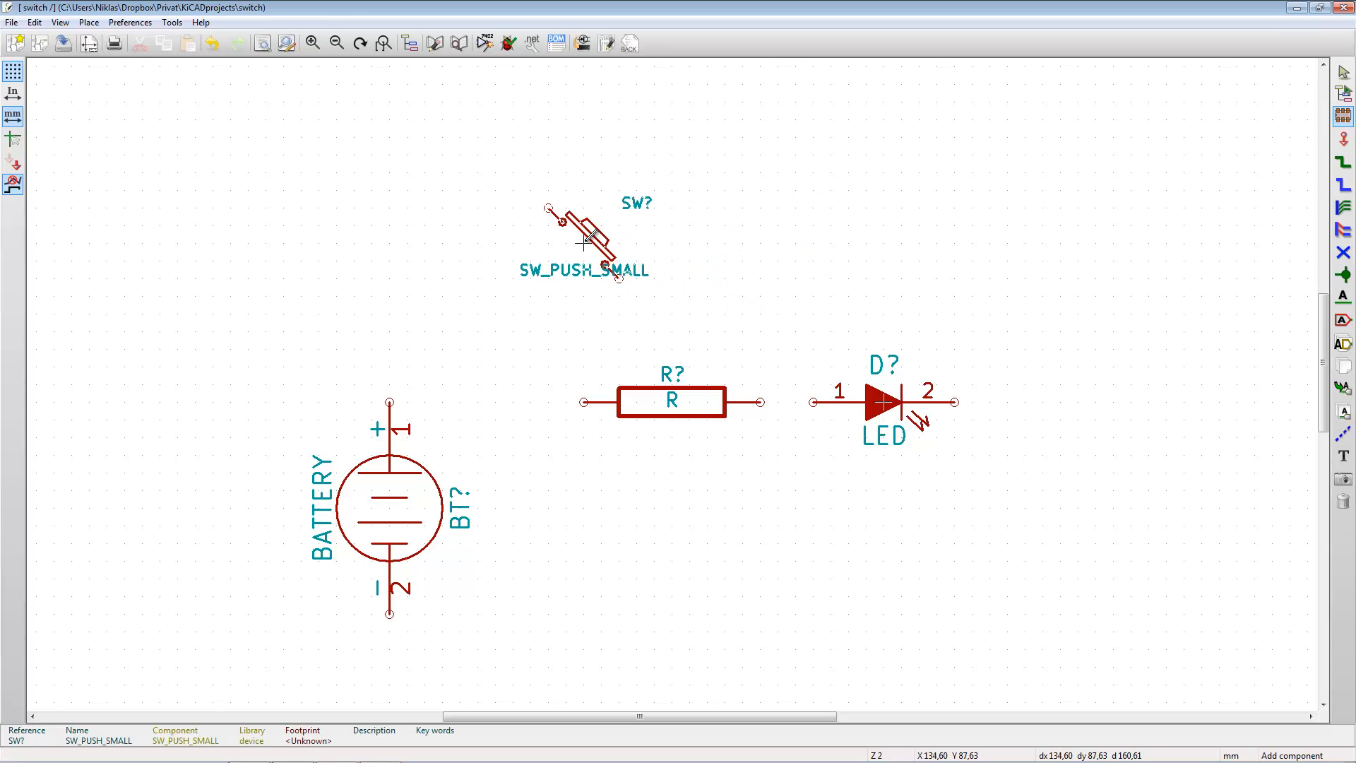
pyautogui.press('Escape')
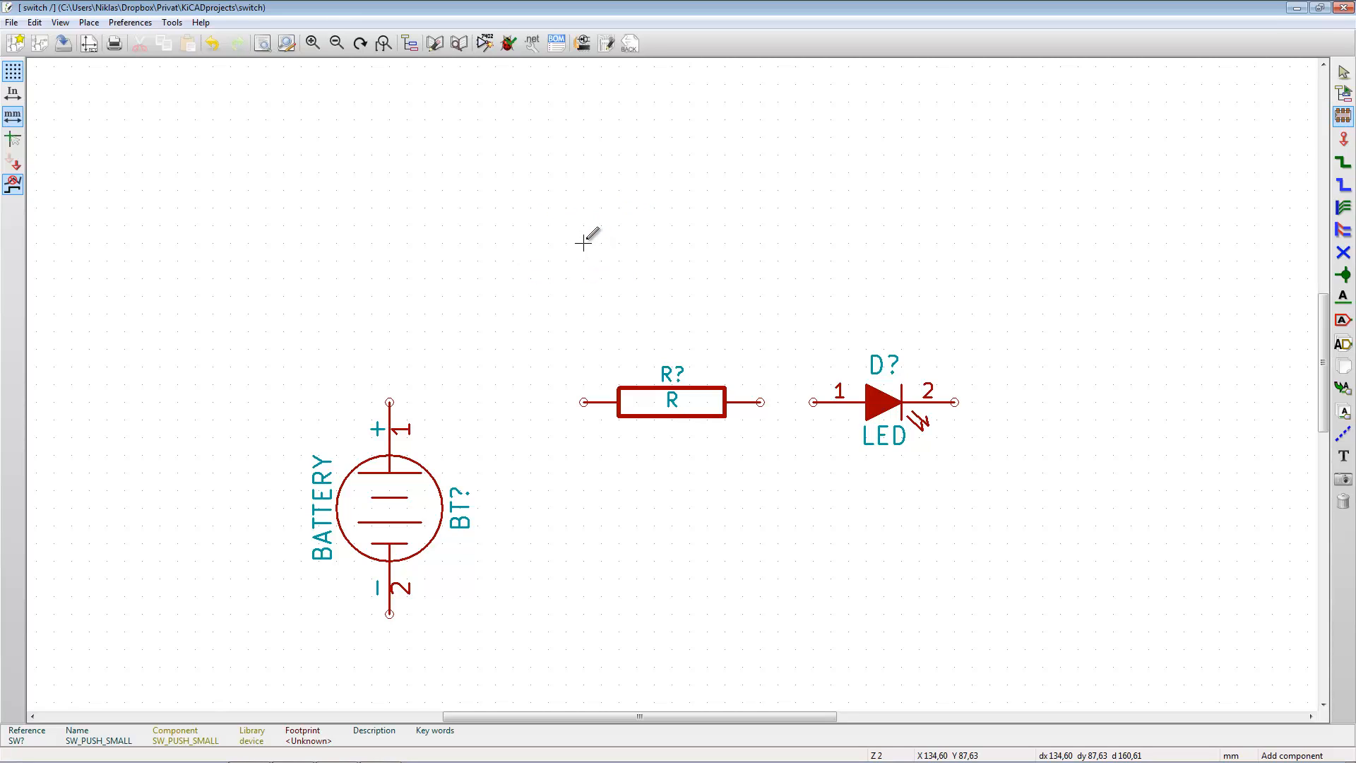
# - Place a SW_PUSH push button to the right of the LED at about X 174.00, Y 99.06 mm
pyautogui.click(600, 243)
pyautogui.click(611, 377)
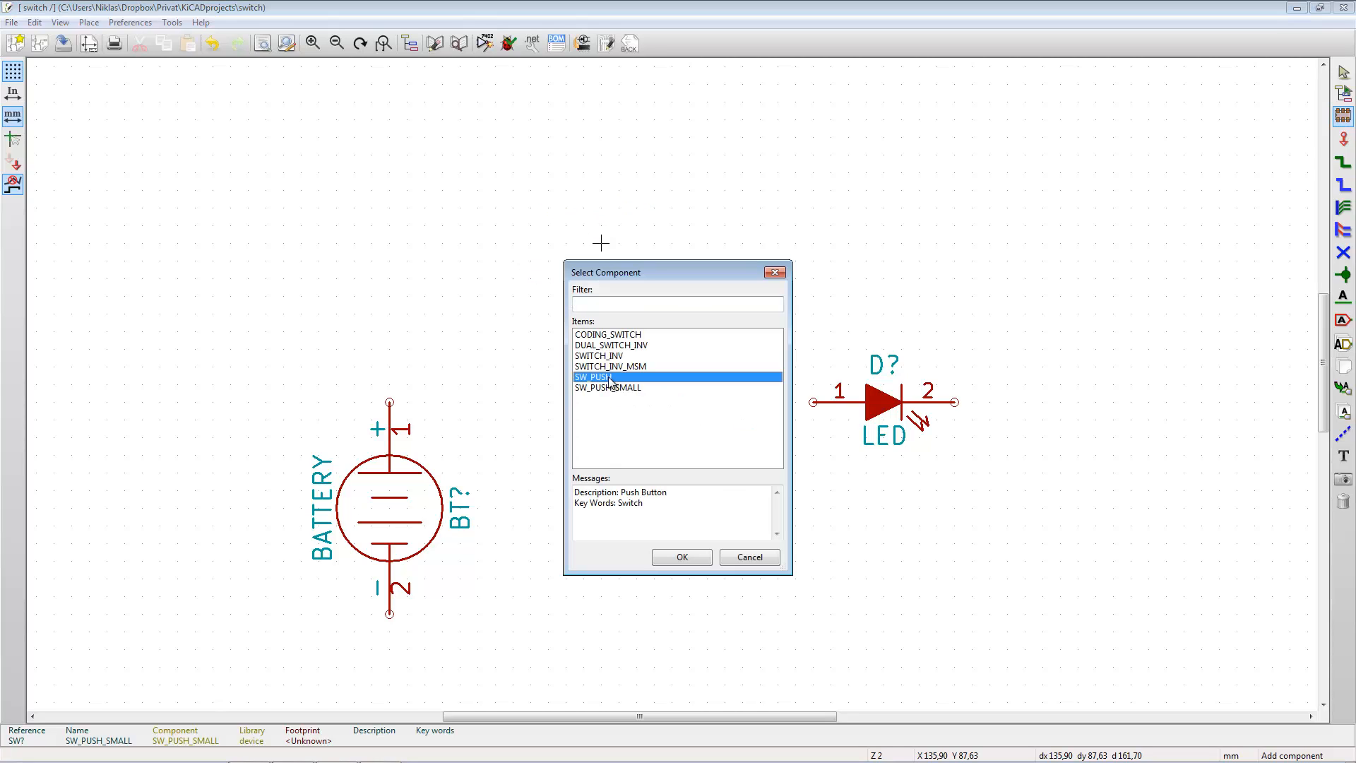
pyautogui.click(668, 563)
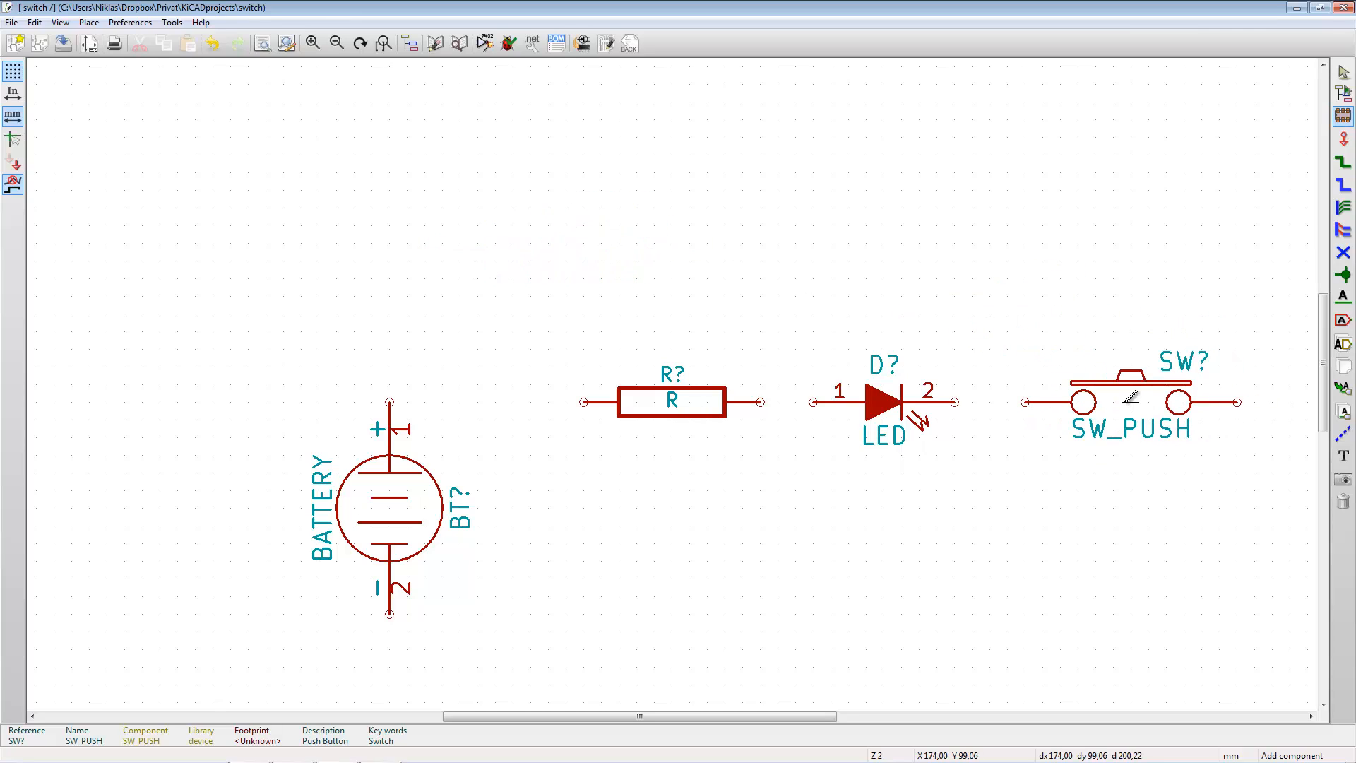
pyautogui.click(1130, 400)
# - Start the wire tool, and look up the Begin Wire shortcut in the hotkeys list
pyautogui.click(1345, 165)
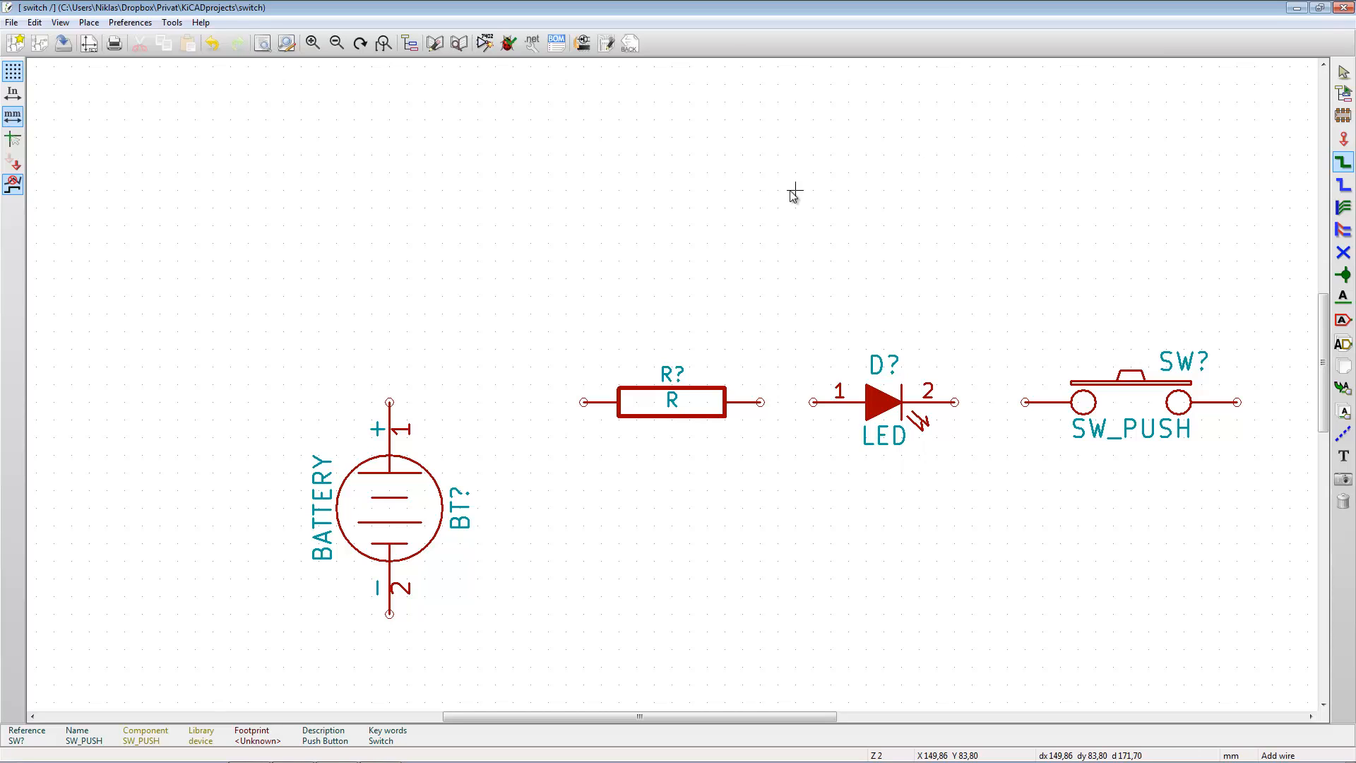
pyautogui.press('?')
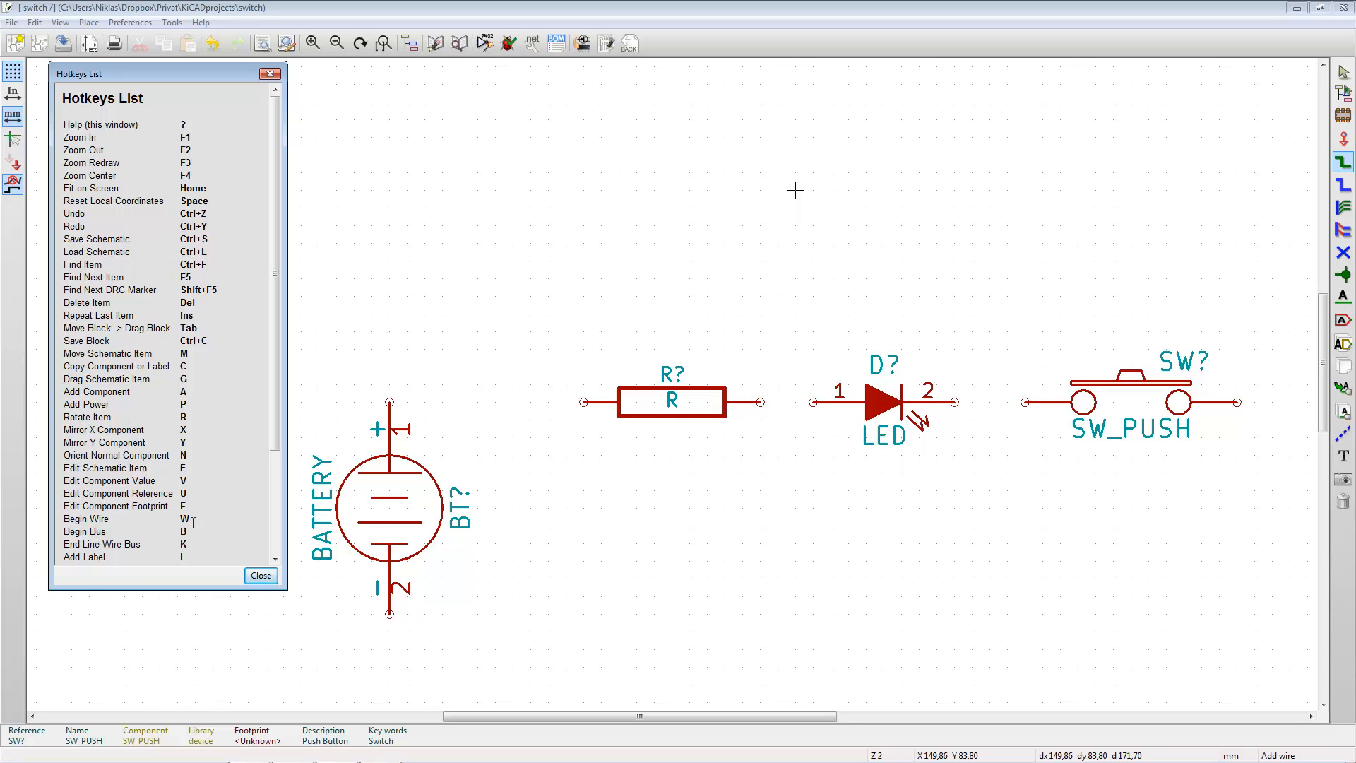
pyautogui.click(262, 574)
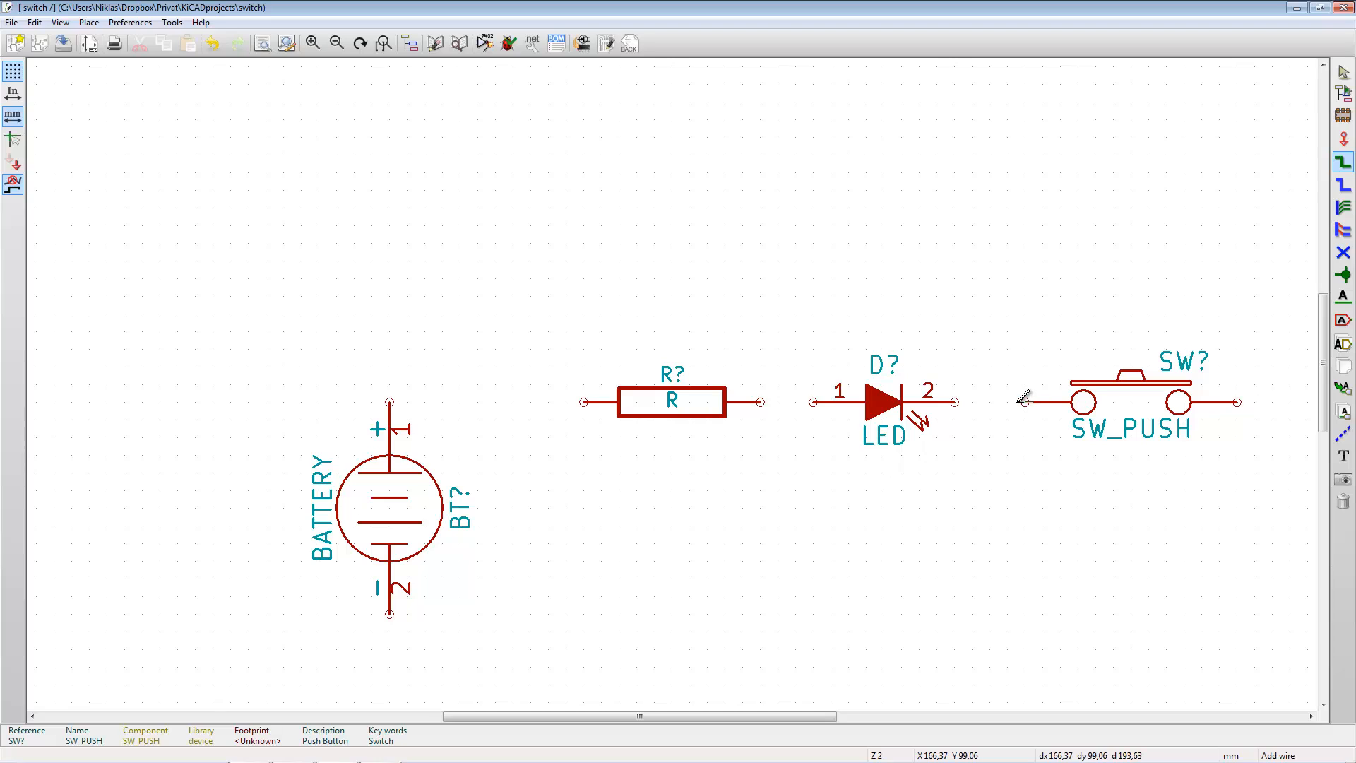
# - Wire the push button, LED, resistor and the battery's positive pin in series along the upper row
pyautogui.click(1024, 402)
pyautogui.click(954, 401)
pyautogui.click(813, 401)
pyautogui.click(759, 402)
pyautogui.click(389, 402)
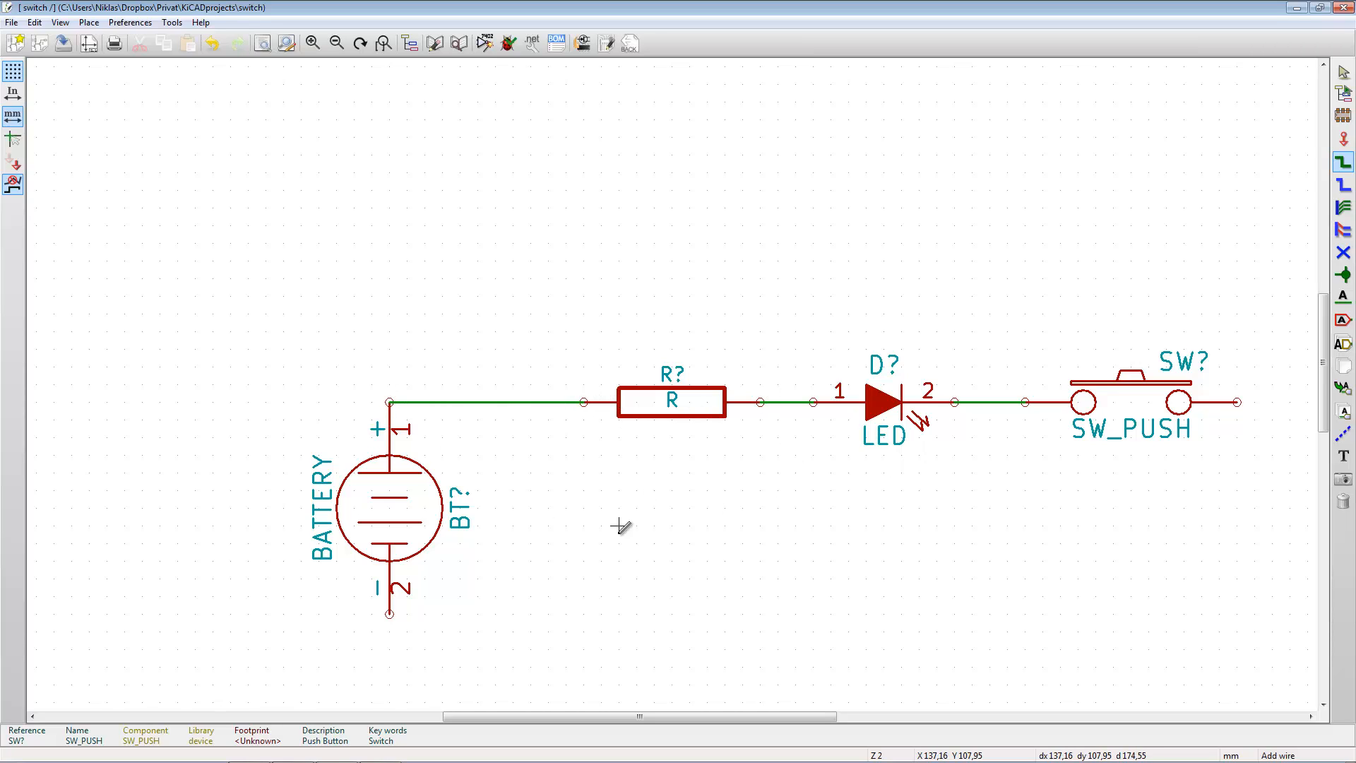
# - Wire the battery's negative pin beneath the components to the push button's free pin, and leave the wire tool
pyautogui.click(389, 613)
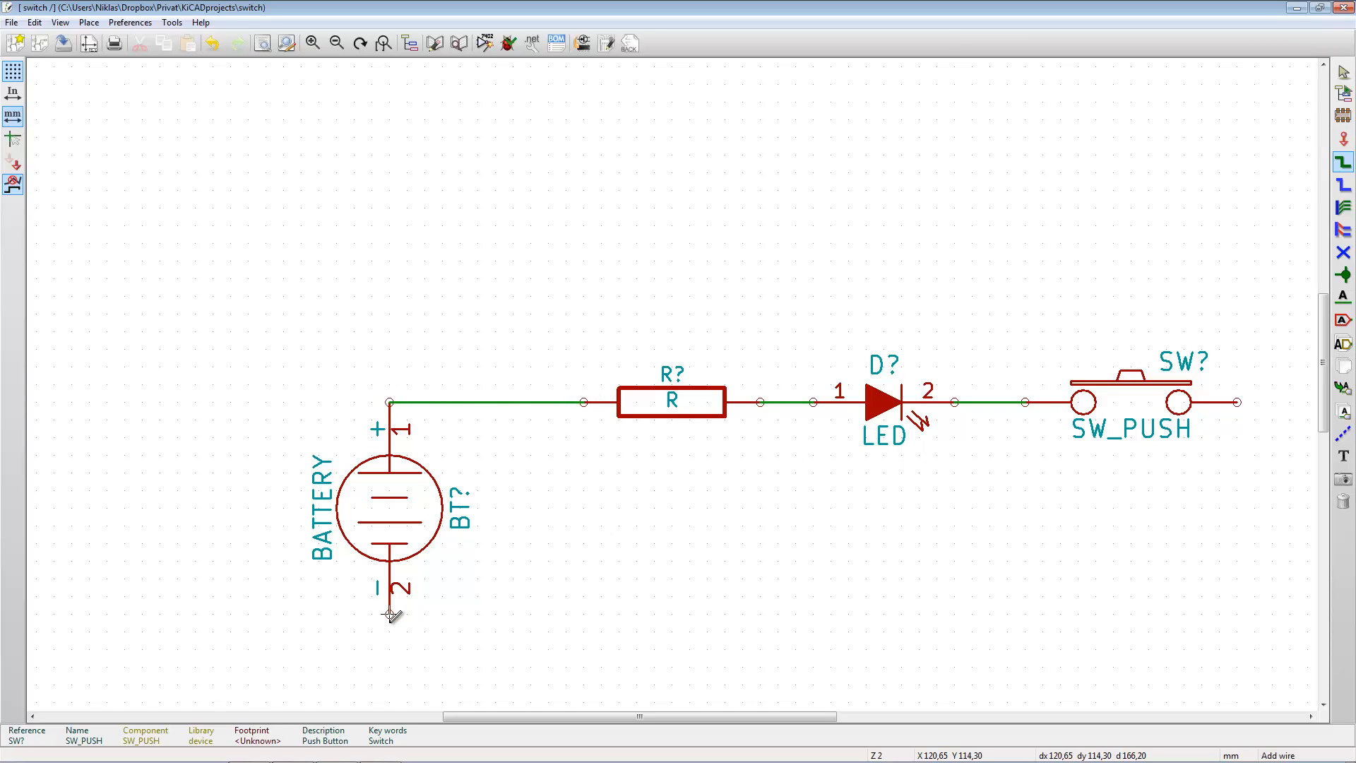
pyautogui.click(1236, 402)
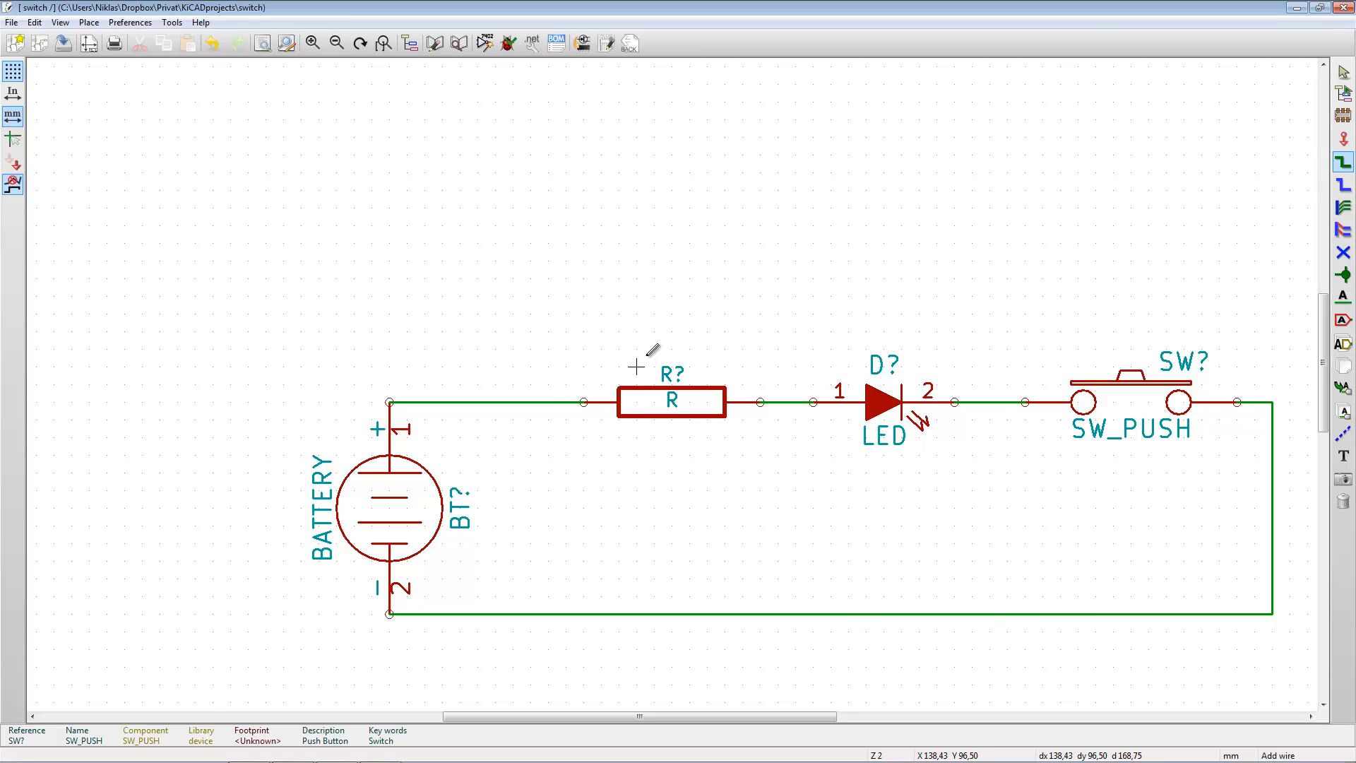
pyautogui.click(1344, 73)
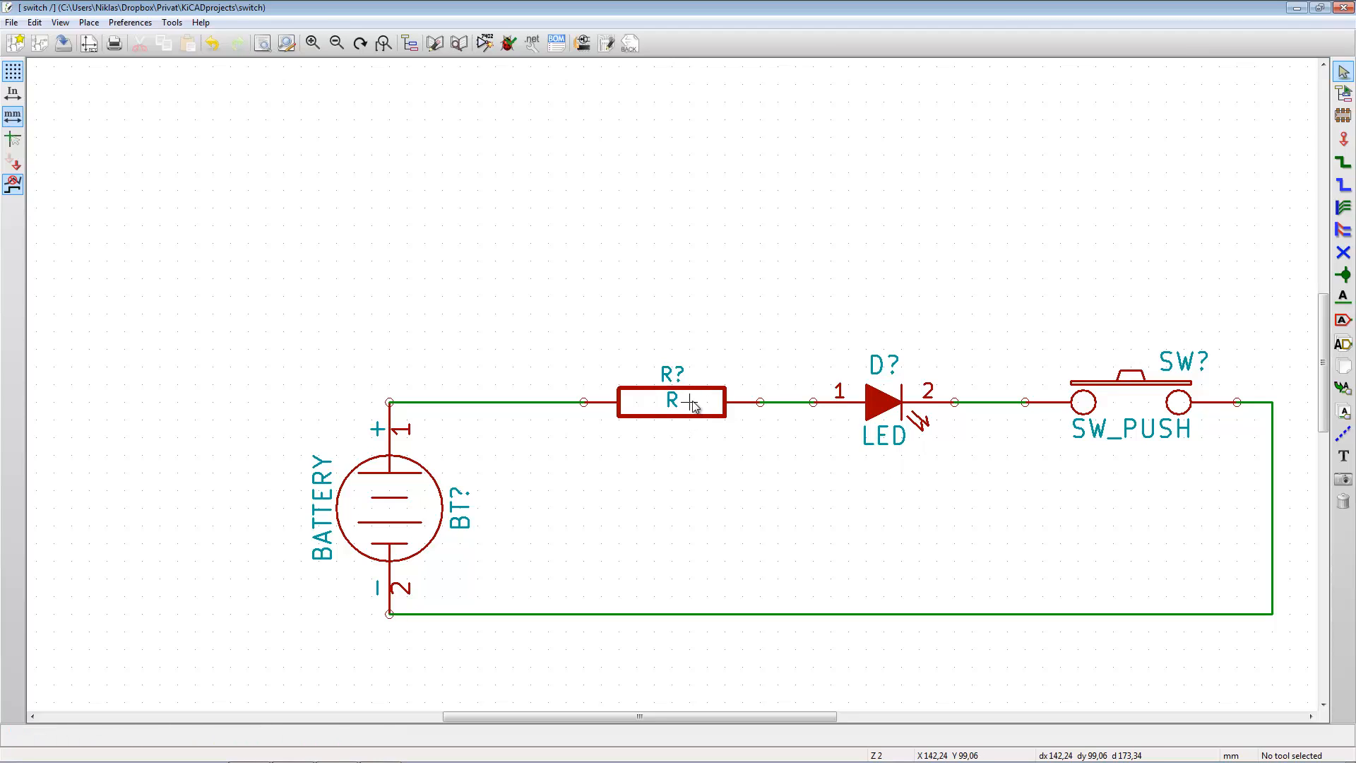
# - Set the resistor's value to 1k in its component properties
pyautogui.doubleClick(692, 404)
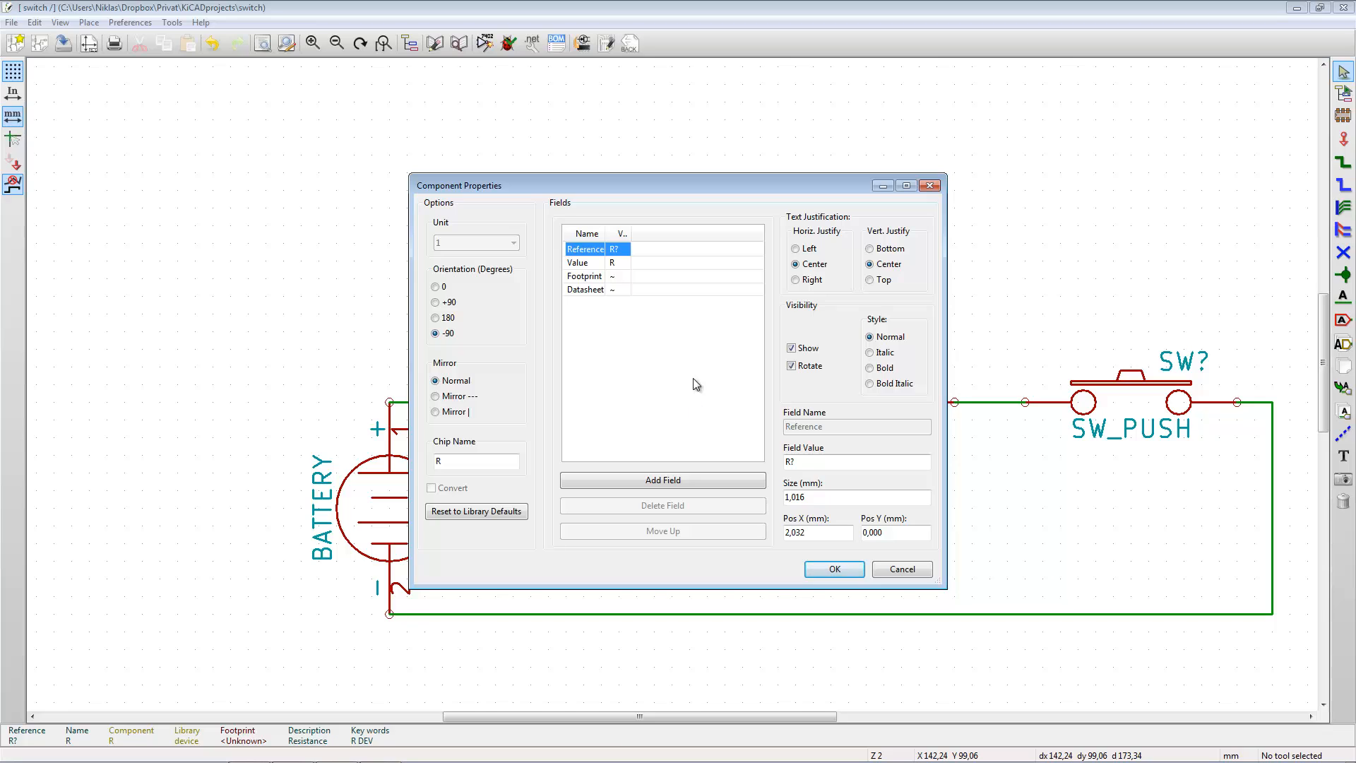
pyautogui.click(613, 263)
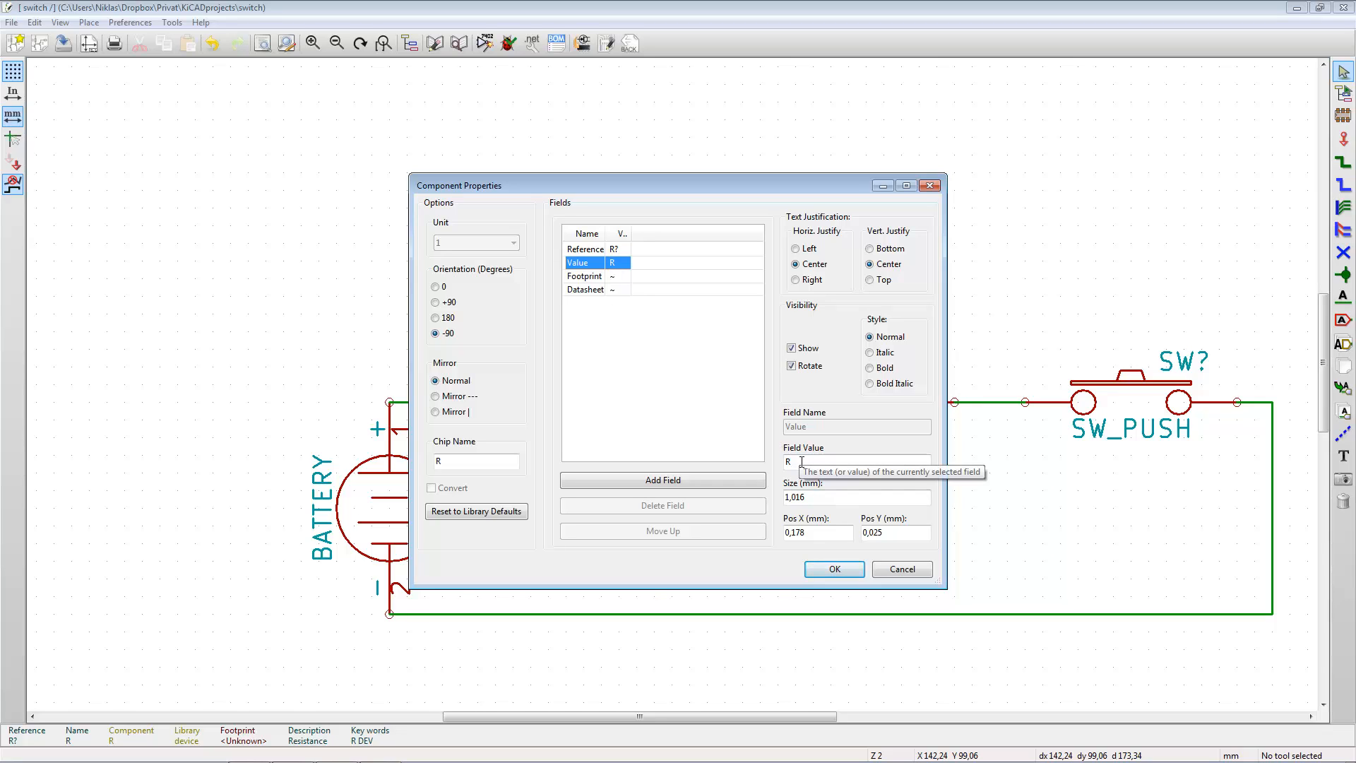
pyautogui.moveTo(799, 461); pyautogui.dragTo(772, 458)
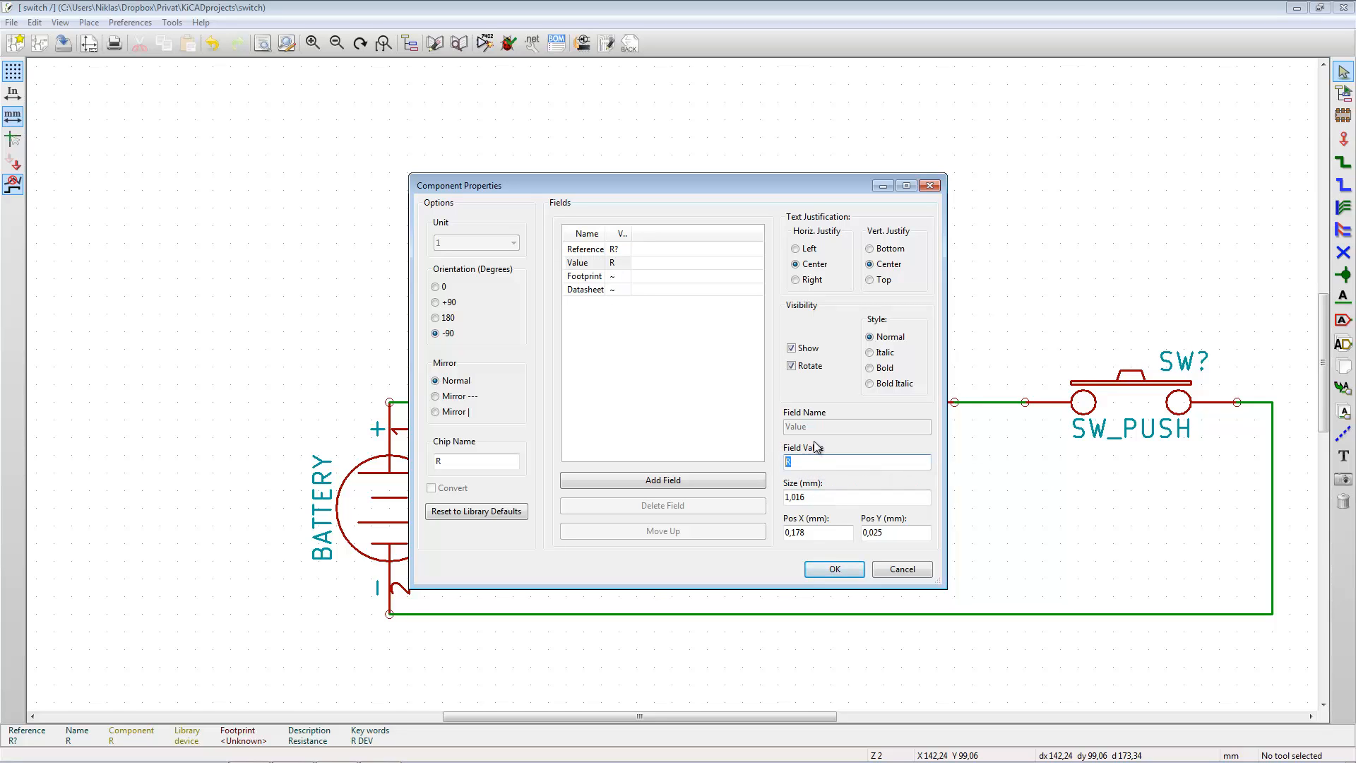
pyautogui.write('1k')
pyautogui.click(830, 567)
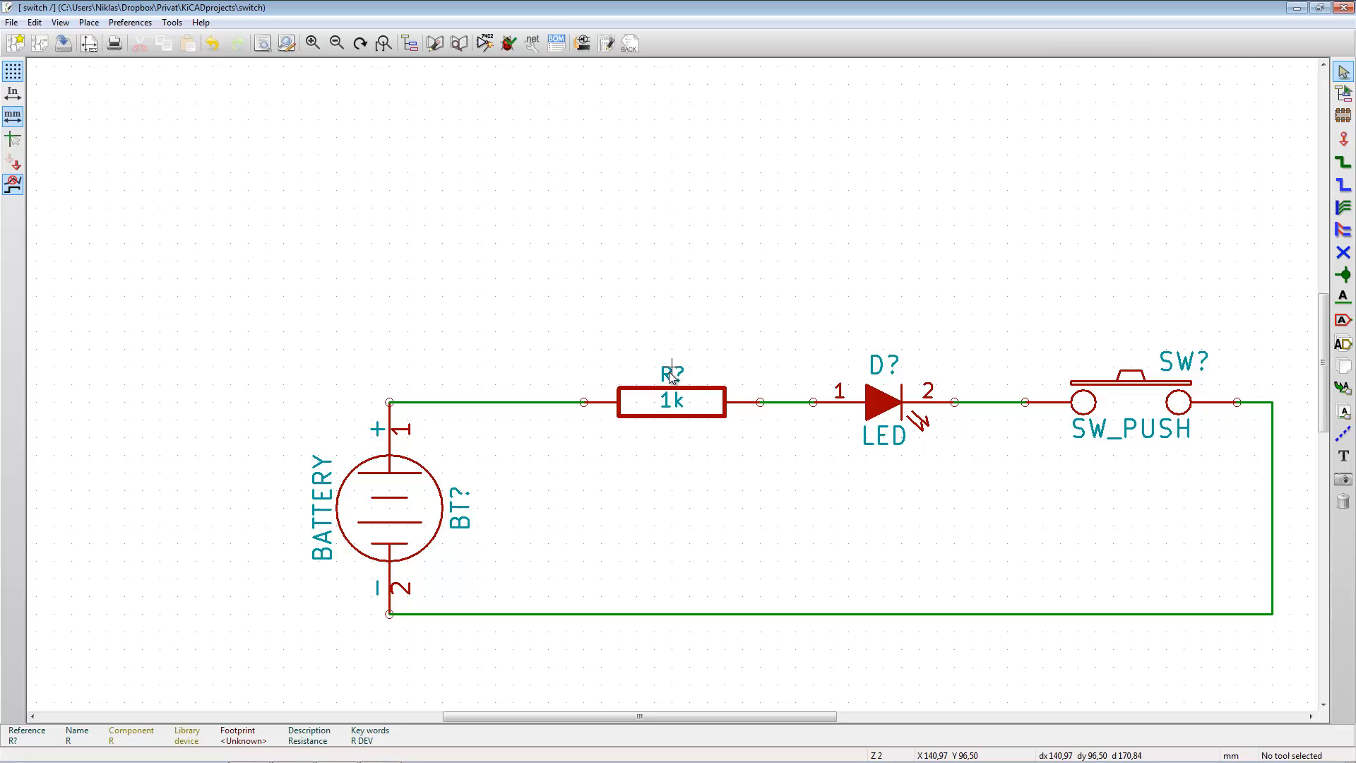
# - Move the resistor's reference label below its body, toward the LED, and its 1k value label above the body
pyautogui.press('m')
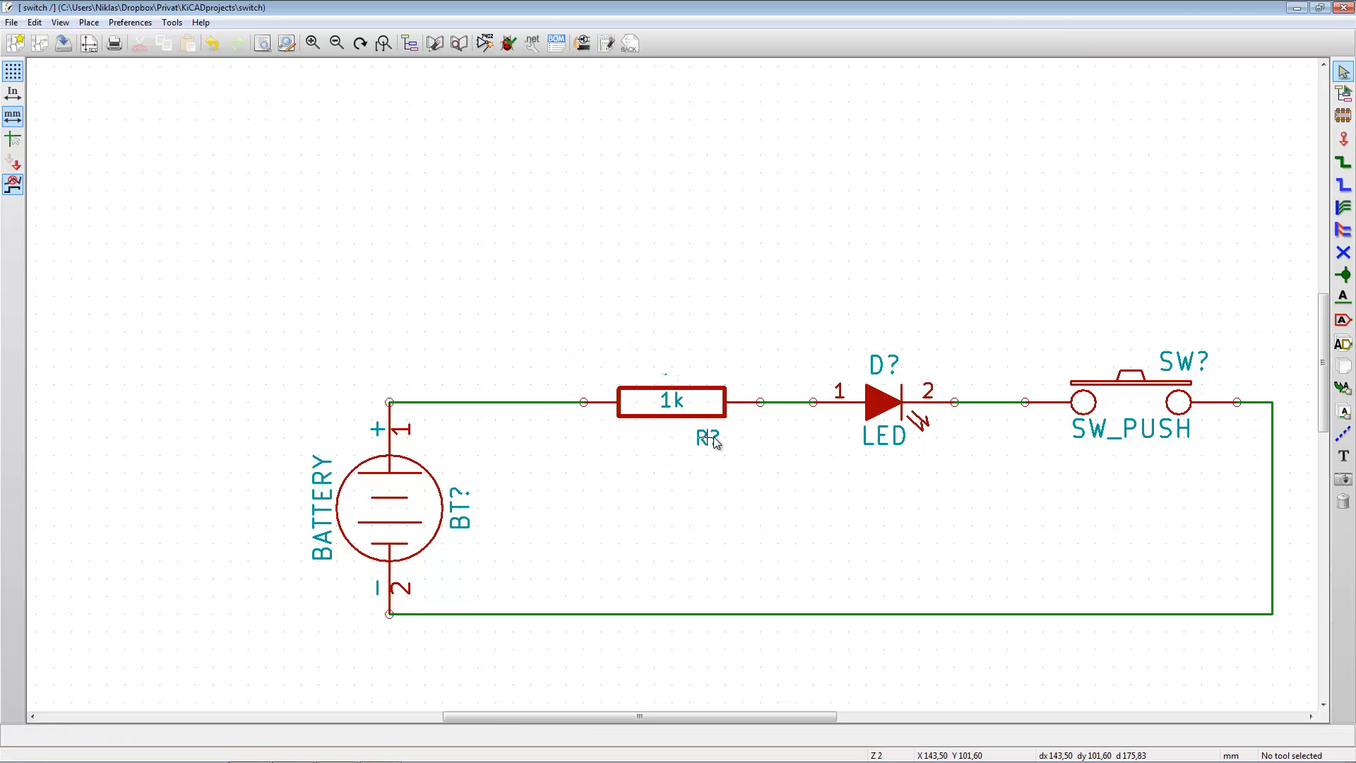
pyautogui.click(719, 441)
pyautogui.rightClick(674, 406)
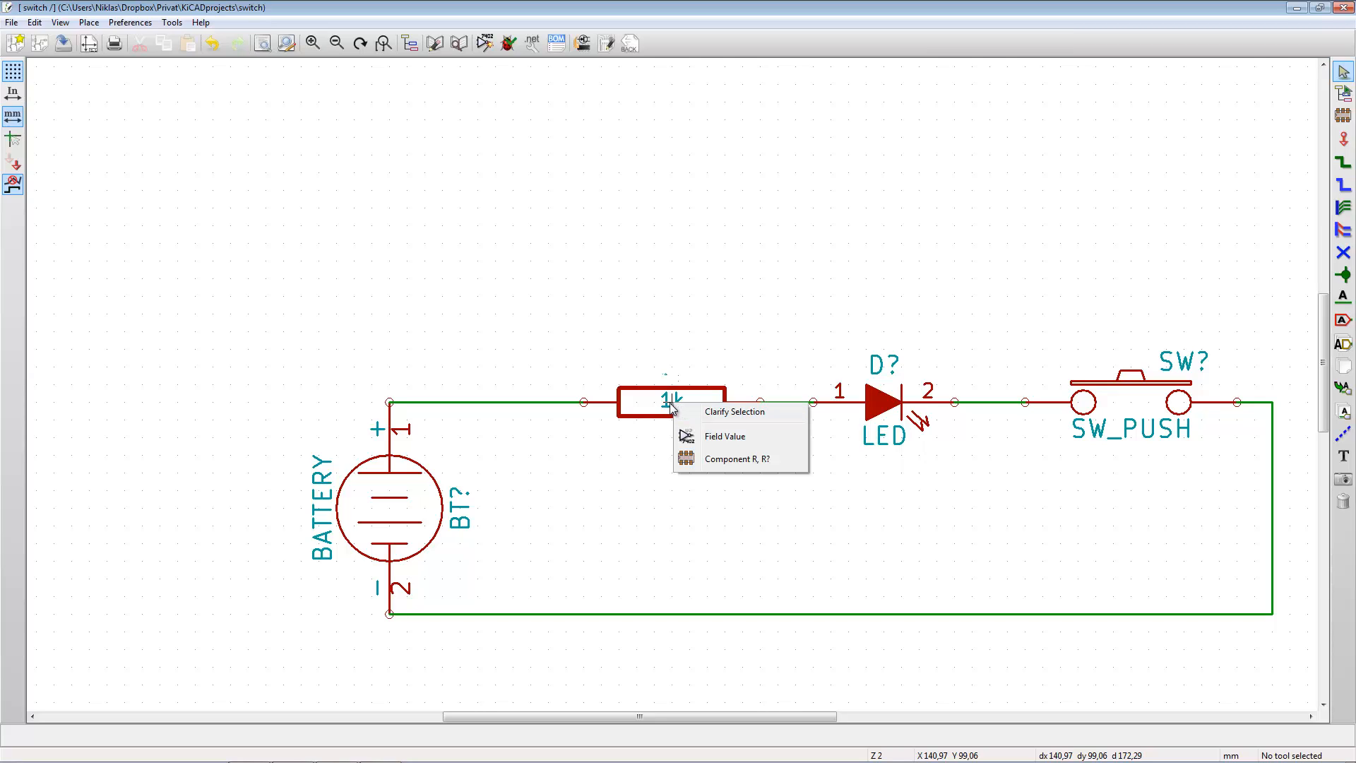
pyautogui.click(714, 436)
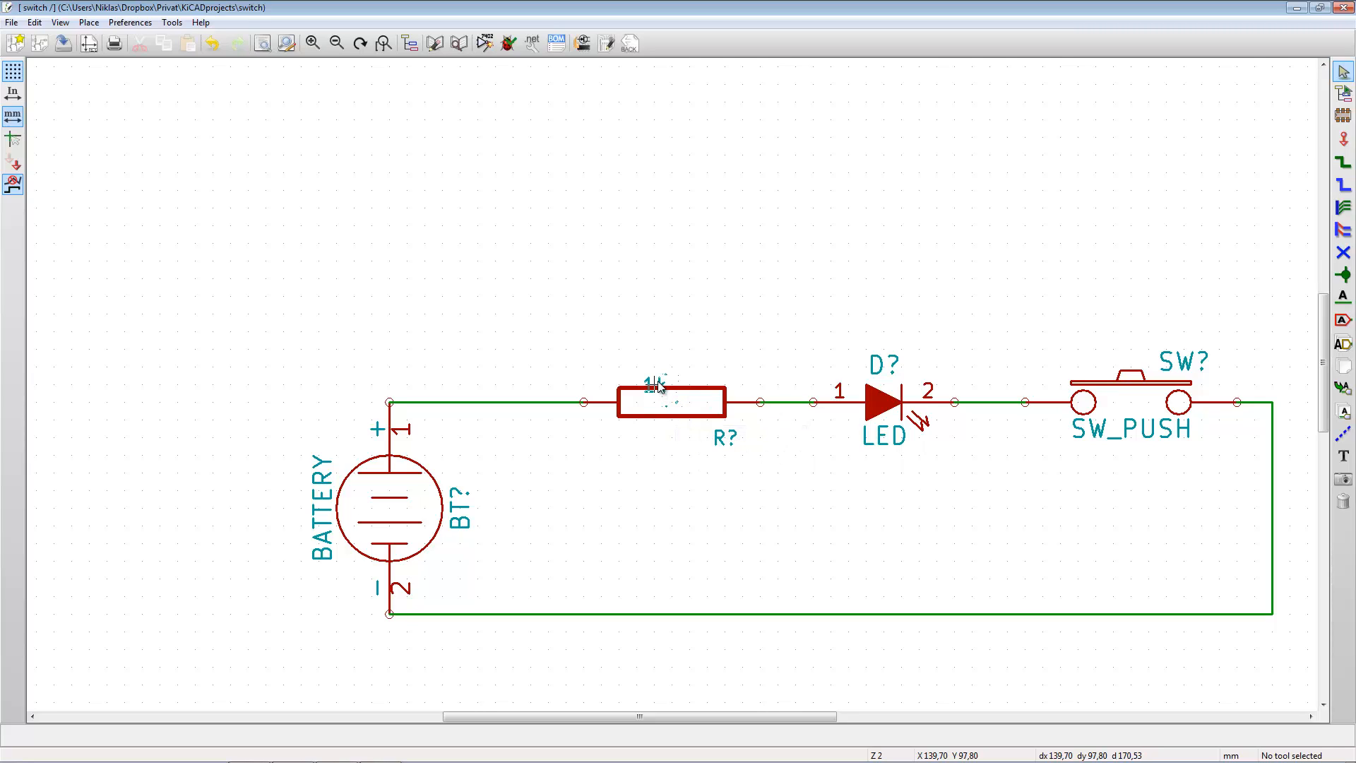
pyautogui.click(671, 370)
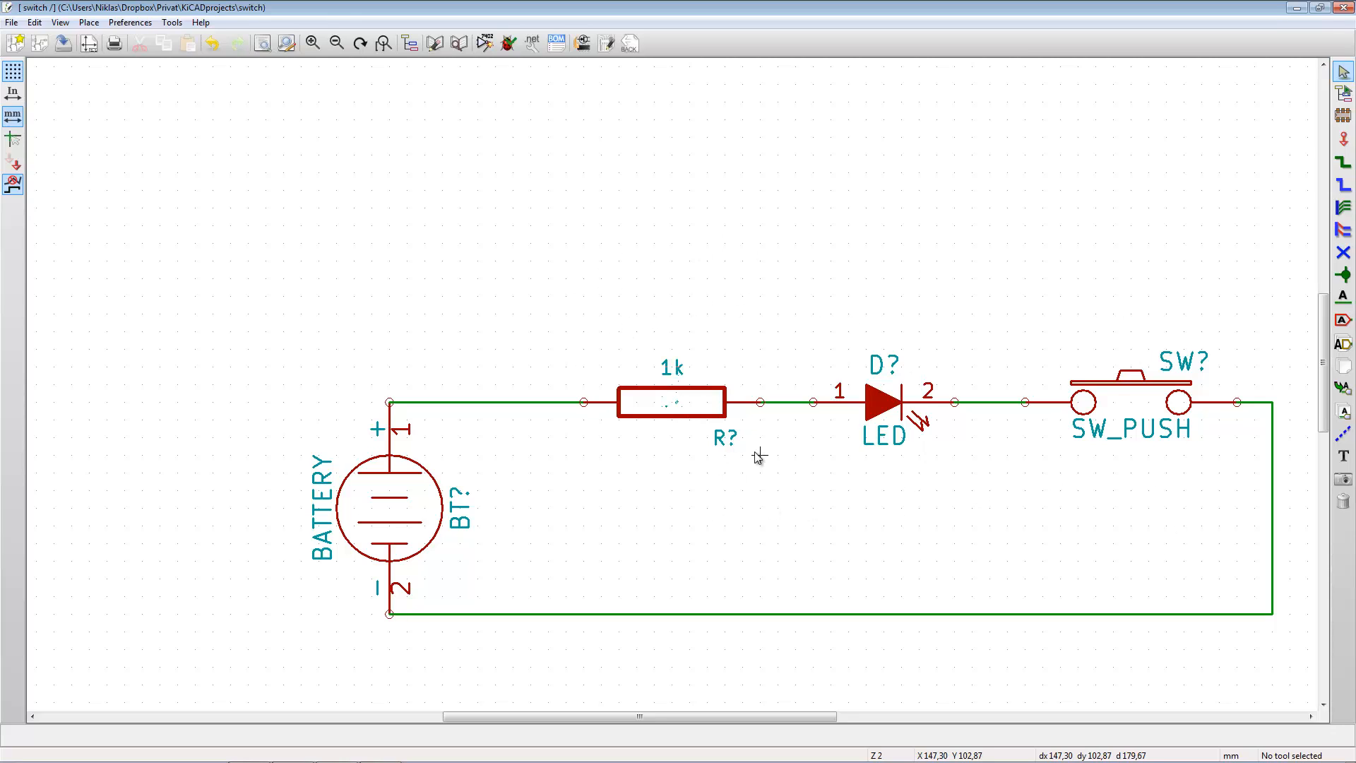
# - Annotate the unannotated components of the entire schematic, keeping existing annotation, sorting by Y position and using the first free number
pyautogui.click(484, 44)
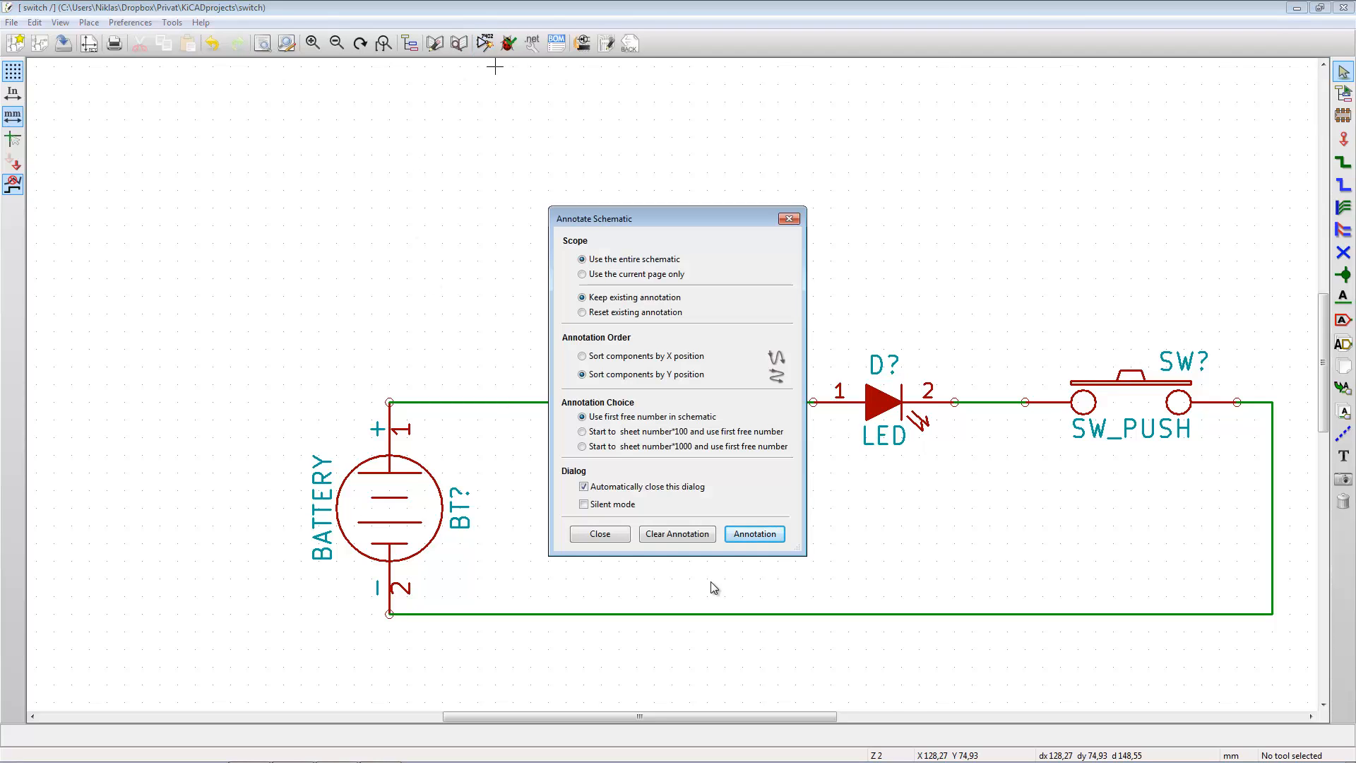
pyautogui.moveTo(616, 221)
pyautogui.mouseDown()
pyautogui.moveTo(601, 229)
pyautogui.moveTo(658, 549)
pyautogui.mouseUp()
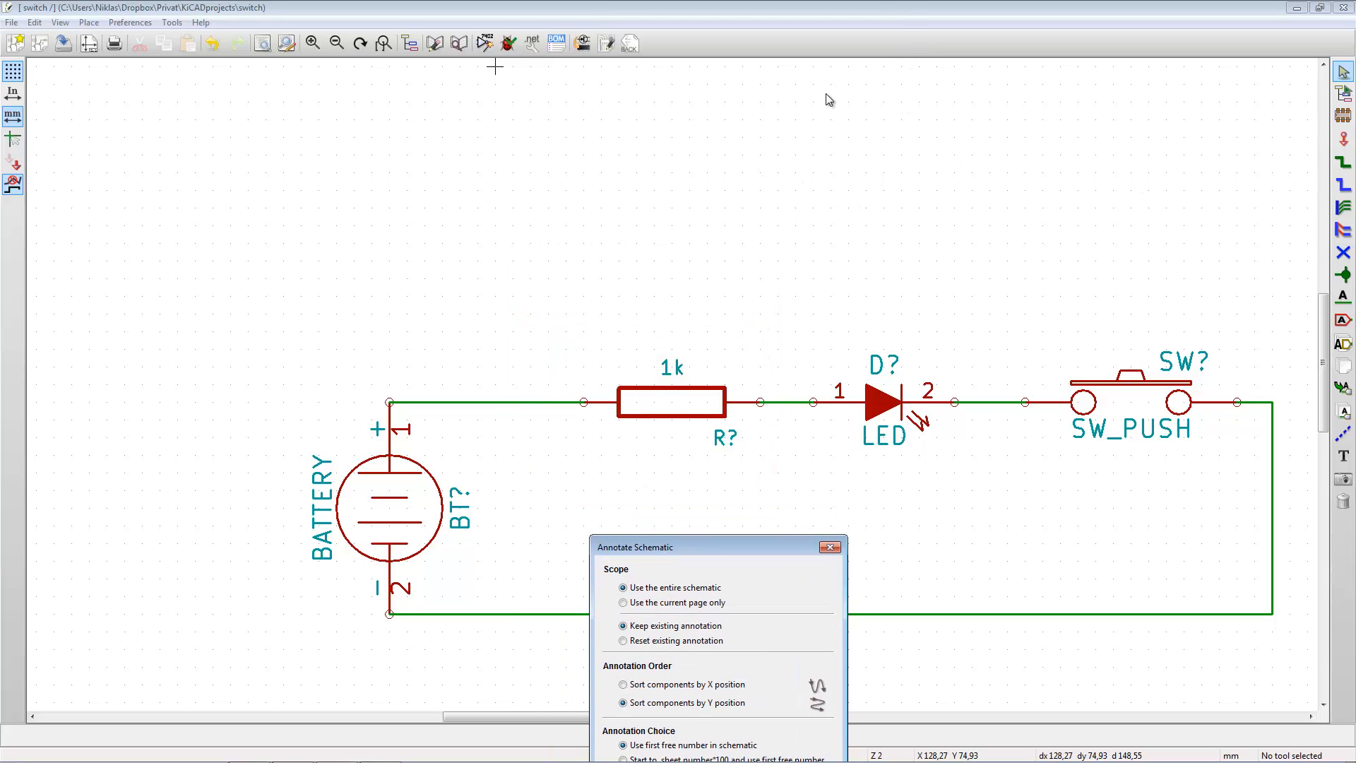
pyautogui.moveTo(744, 546); pyautogui.dragTo(711, 236)
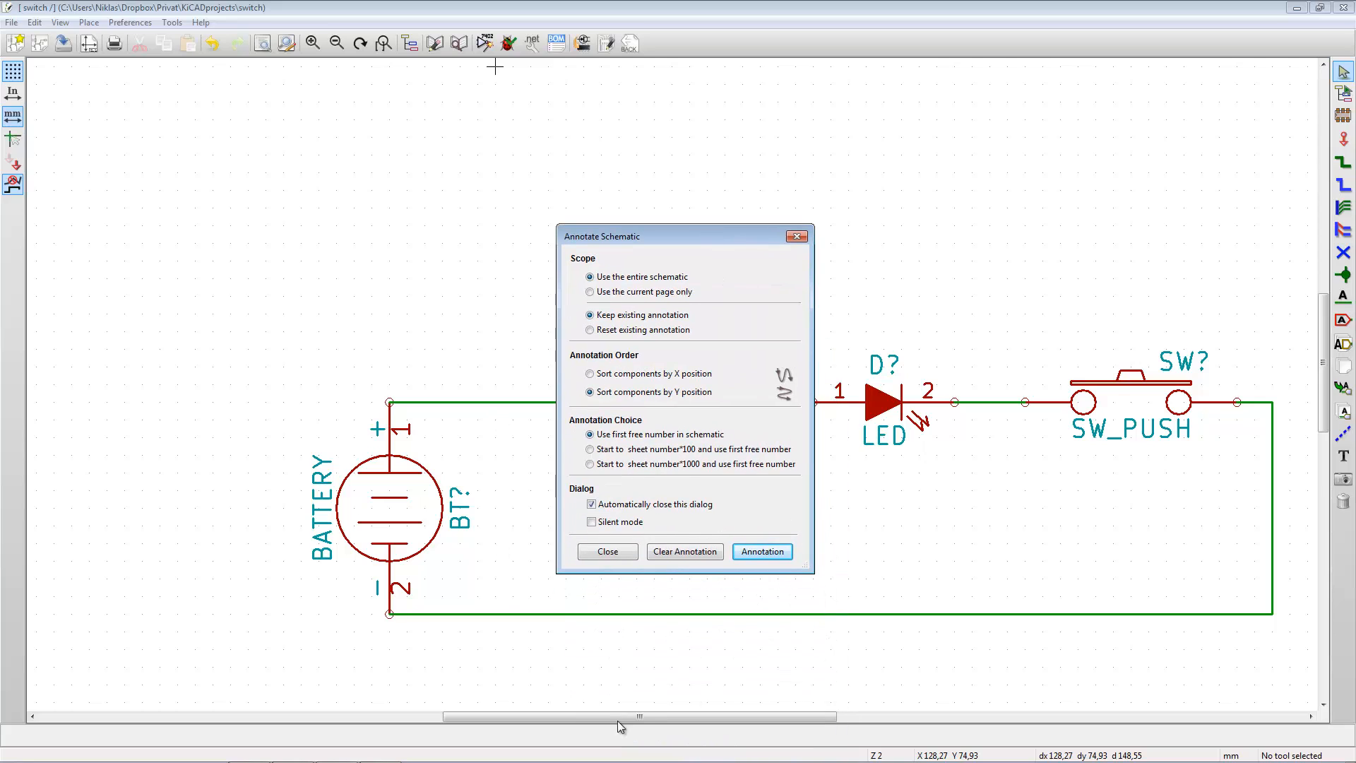
pyautogui.click(763, 552)
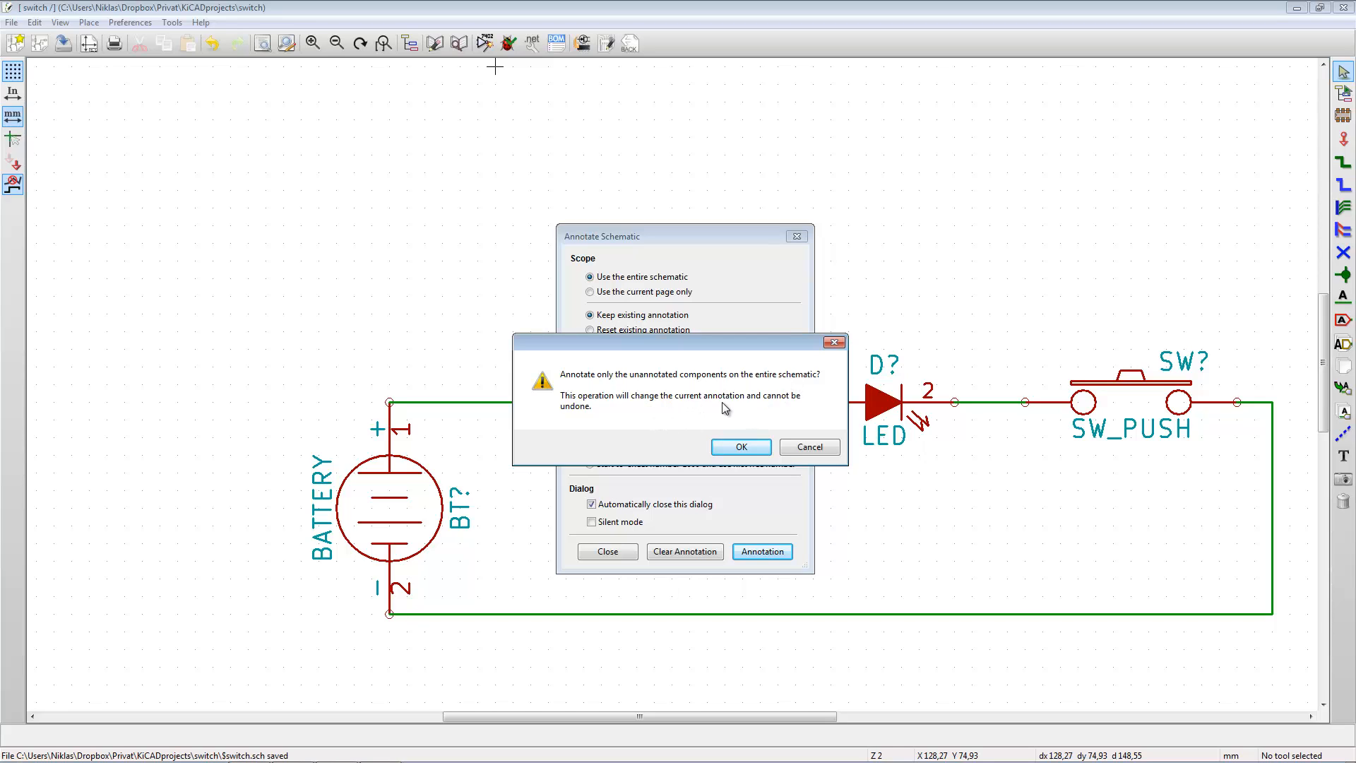
pyautogui.click(741, 447)
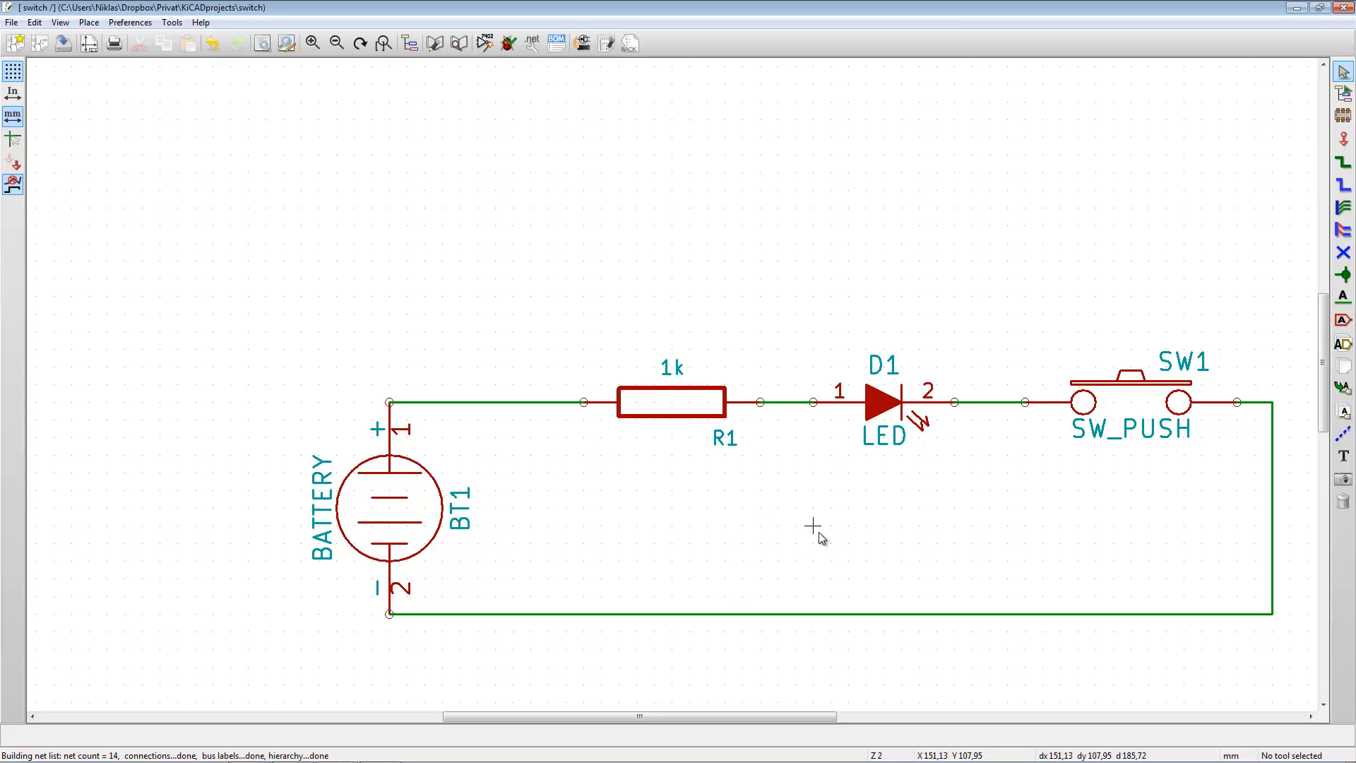
# - Place a +5V symbol from the power library above the battery-resistor wire, at about X 128.27, Y 93.98 mm
pyautogui.press('a')
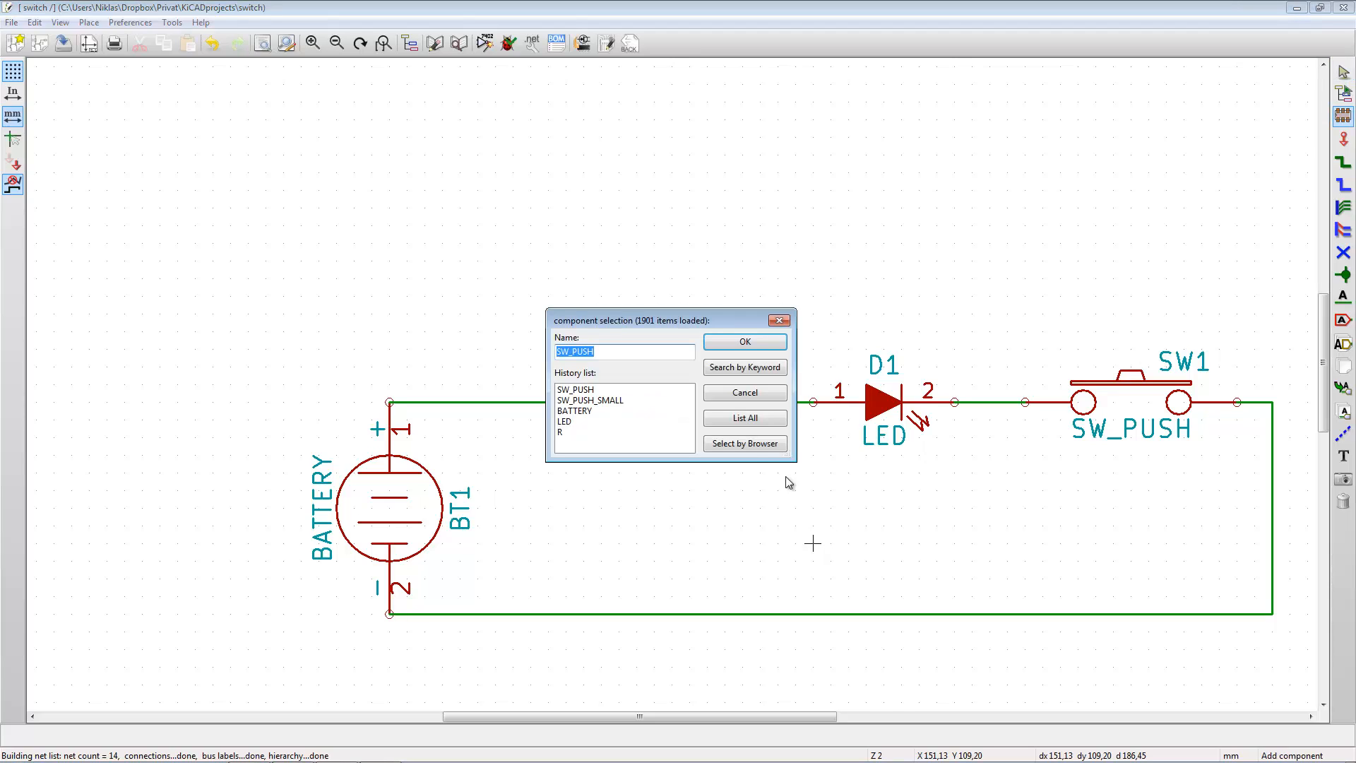
pyautogui.click(752, 426)
pyautogui.moveTo(777, 424); pyautogui.dragTo(778, 442)
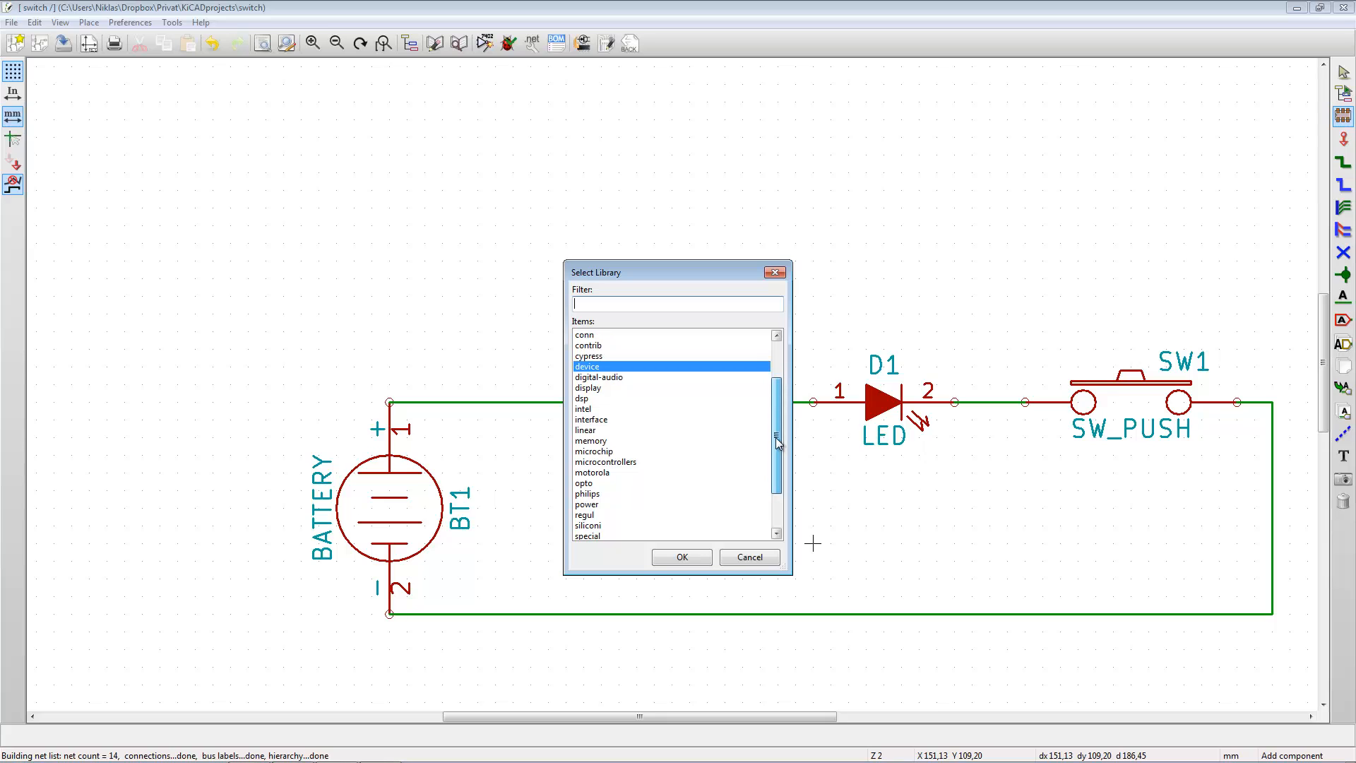
pyautogui.click(583, 504)
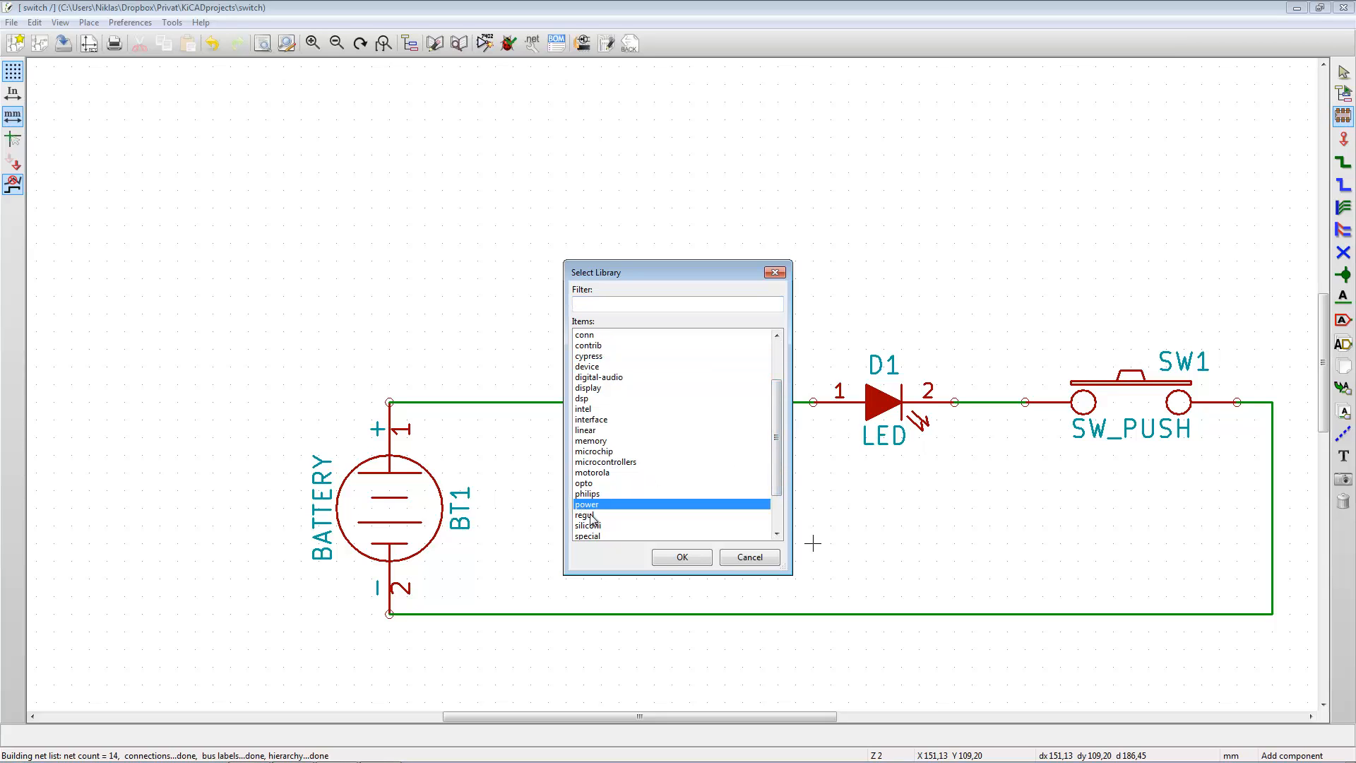
pyautogui.click(667, 558)
pyautogui.moveTo(777, 357); pyautogui.dragTo(781, 383)
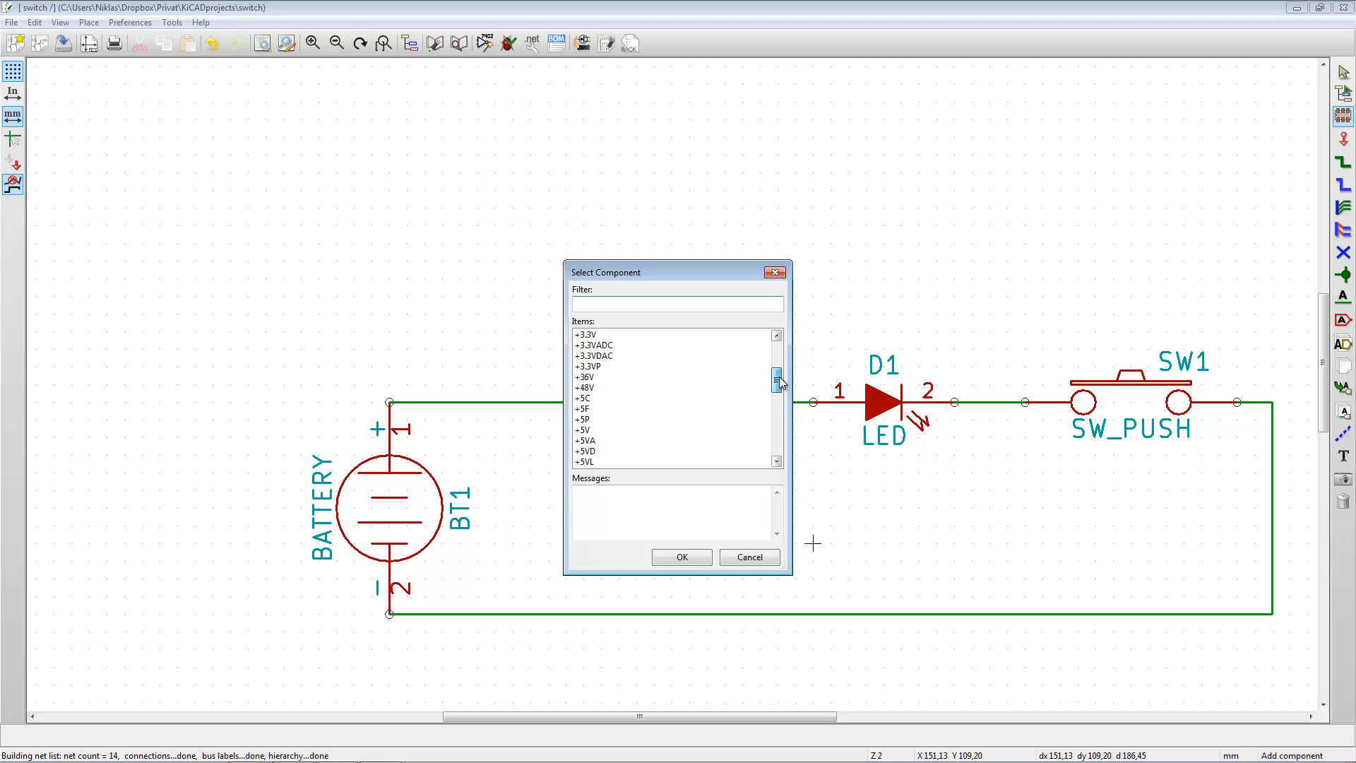
pyautogui.click(584, 431)
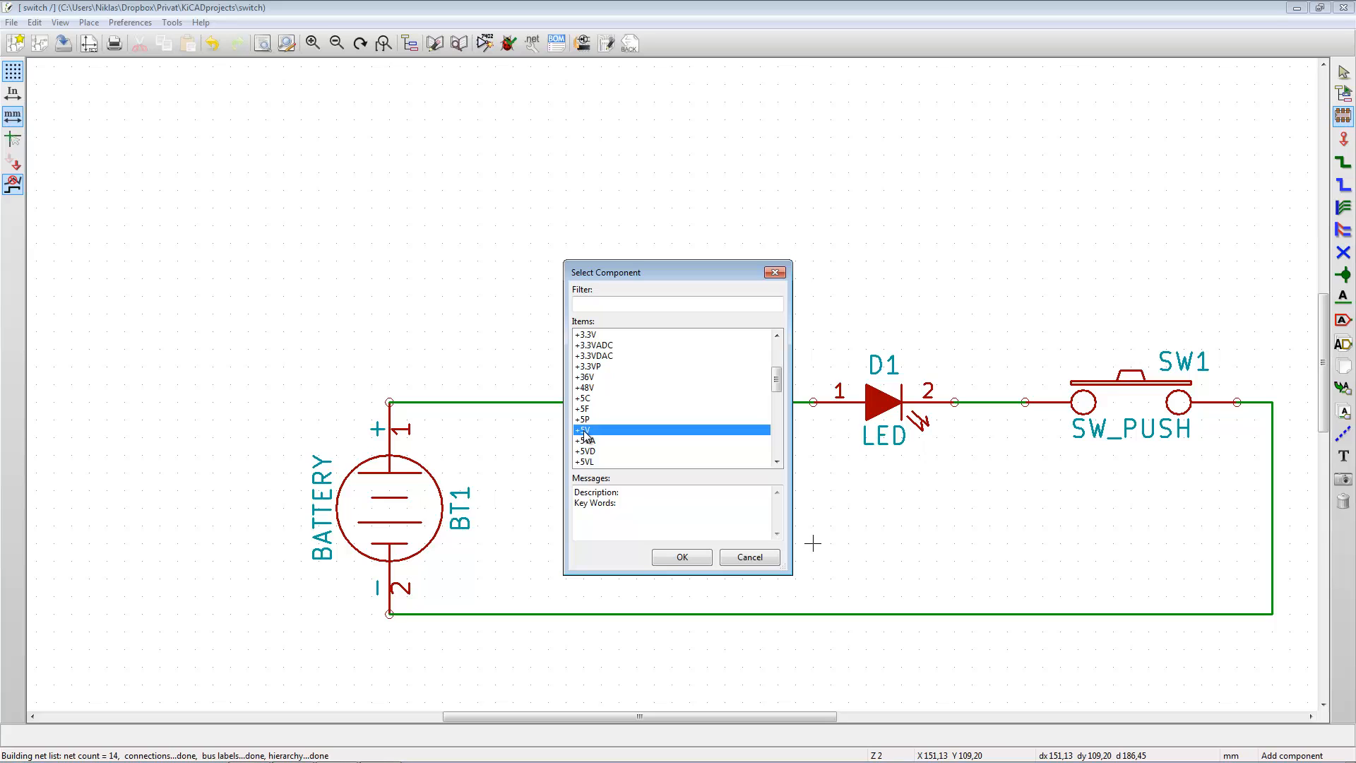
pyautogui.click(699, 557)
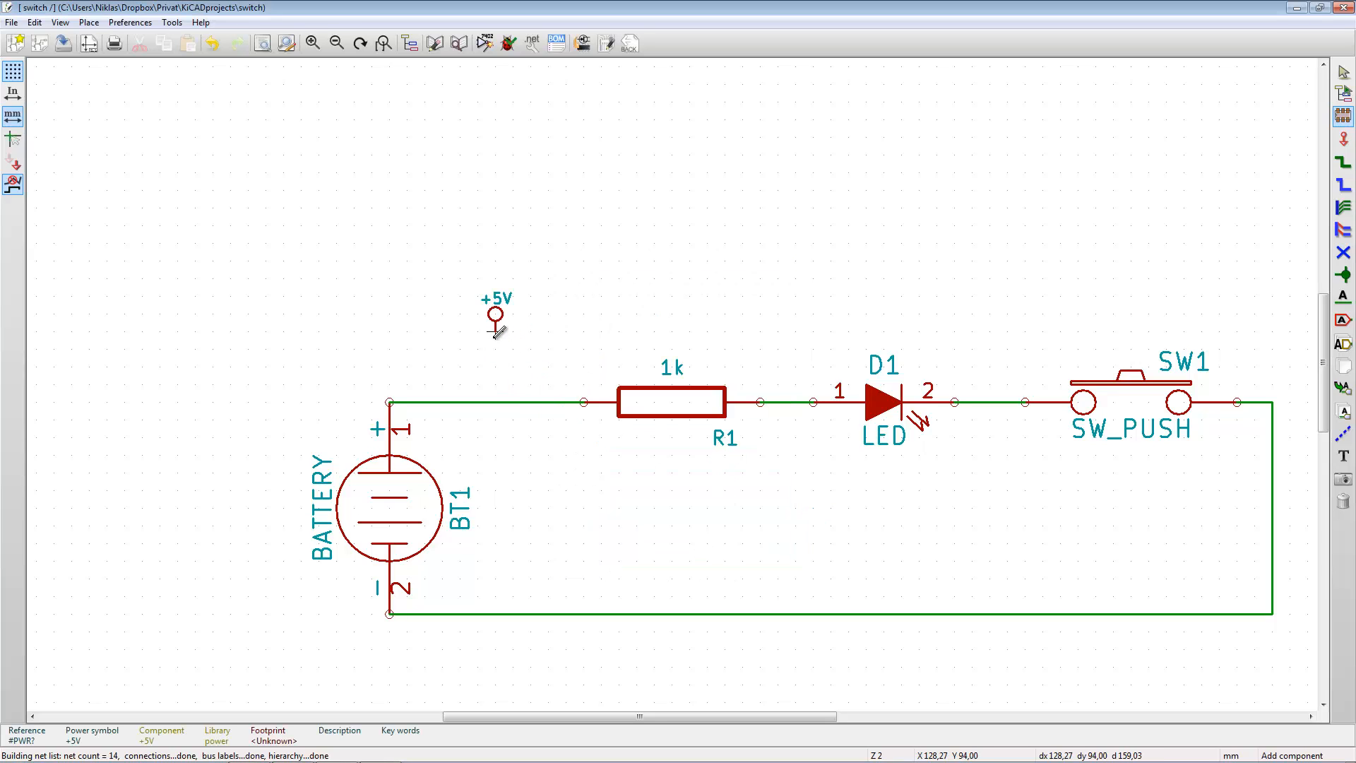
pyautogui.click(496, 330)
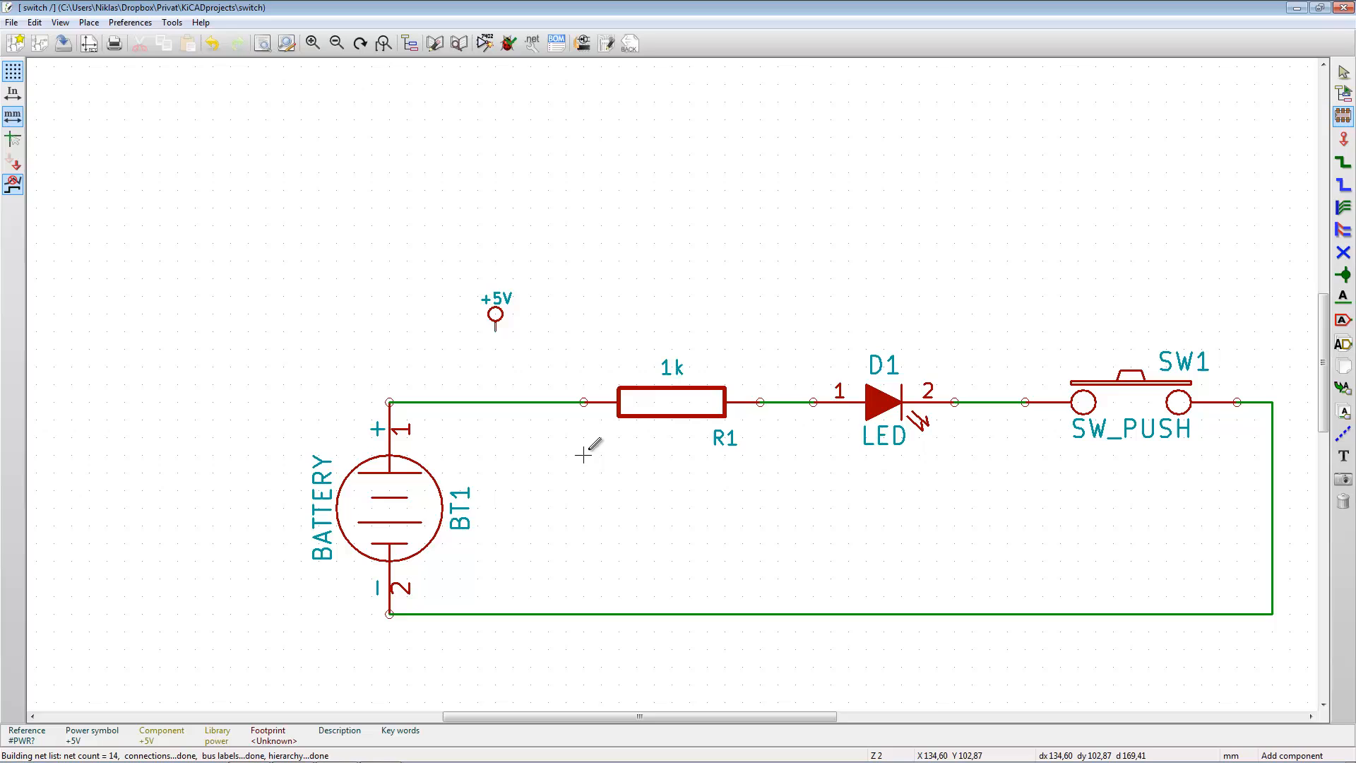
# - Wire the +5V symbol straight down to the wire between the battery's positive pin and the resistor
pyautogui.click(1343, 162)
pyautogui.click(495, 331)
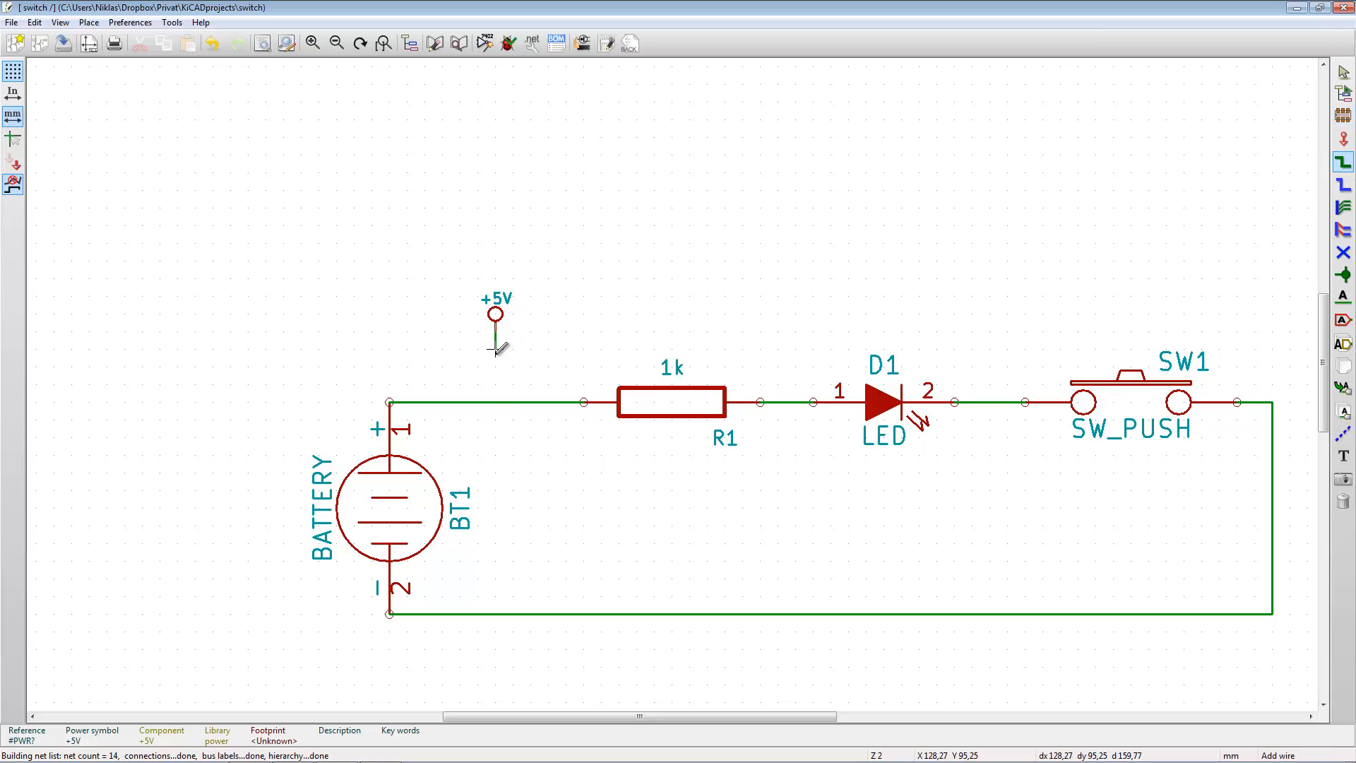
pyautogui.click(495, 402)
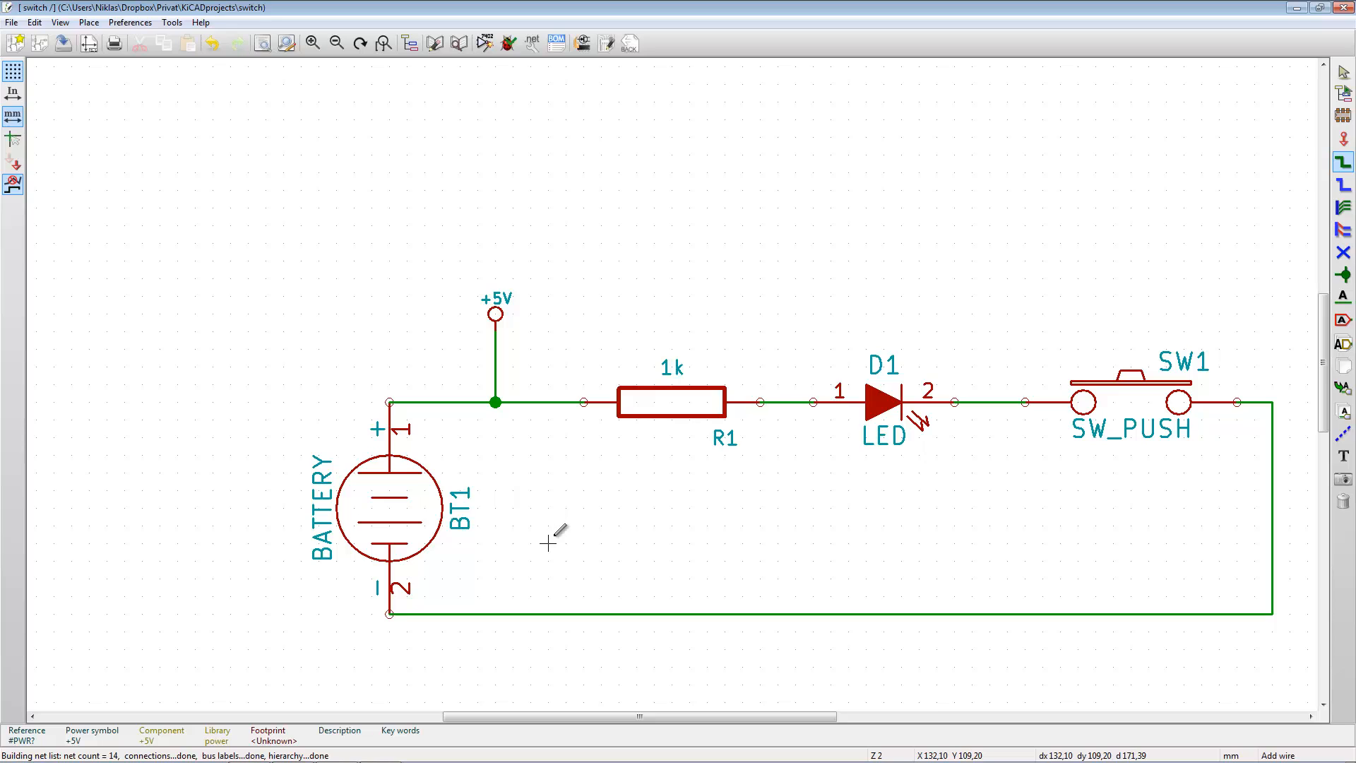
# - Place a GND symbol from the power library just below the lower wire, at about X 147.32, Y 118.11 mm
pyautogui.press('a')
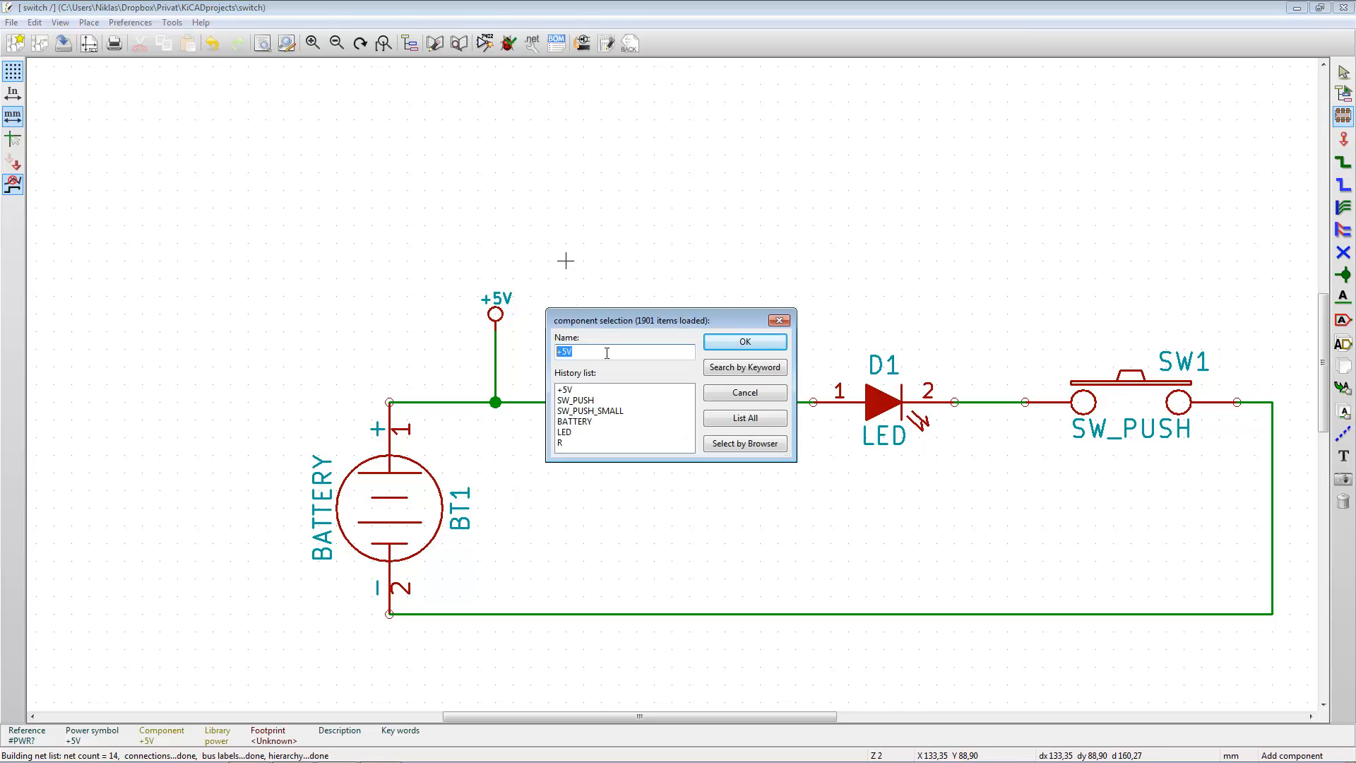
pyautogui.click(724, 418)
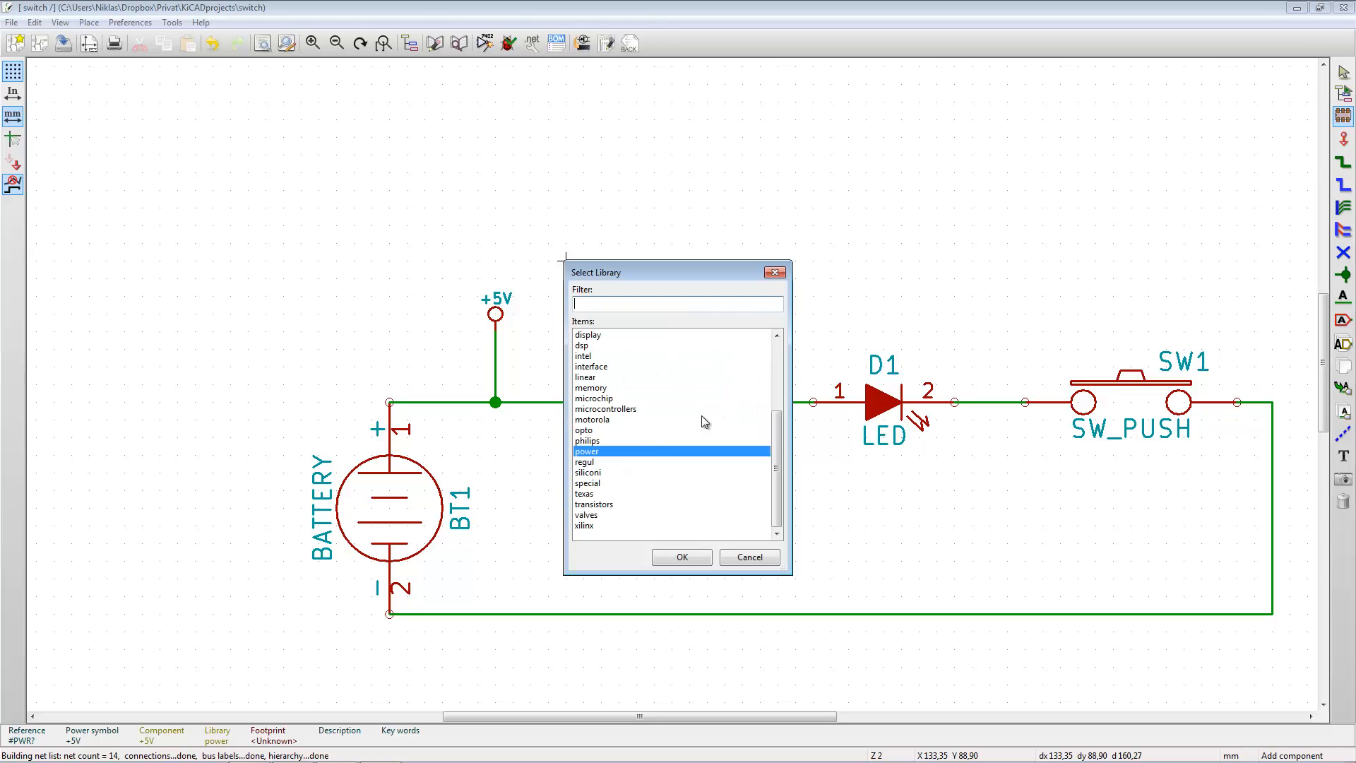
pyautogui.doubleClick(594, 453)
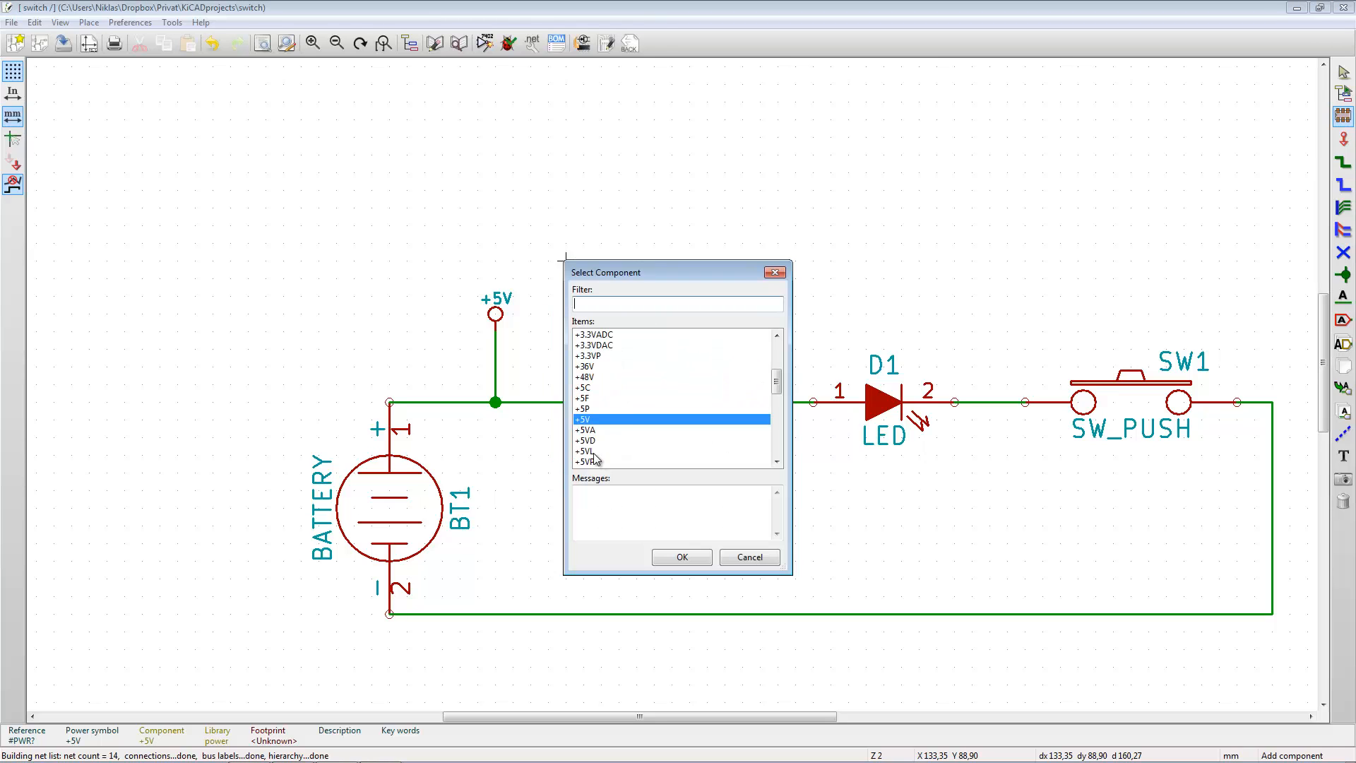
pyautogui.click(605, 302)
pyautogui.write('gnd')
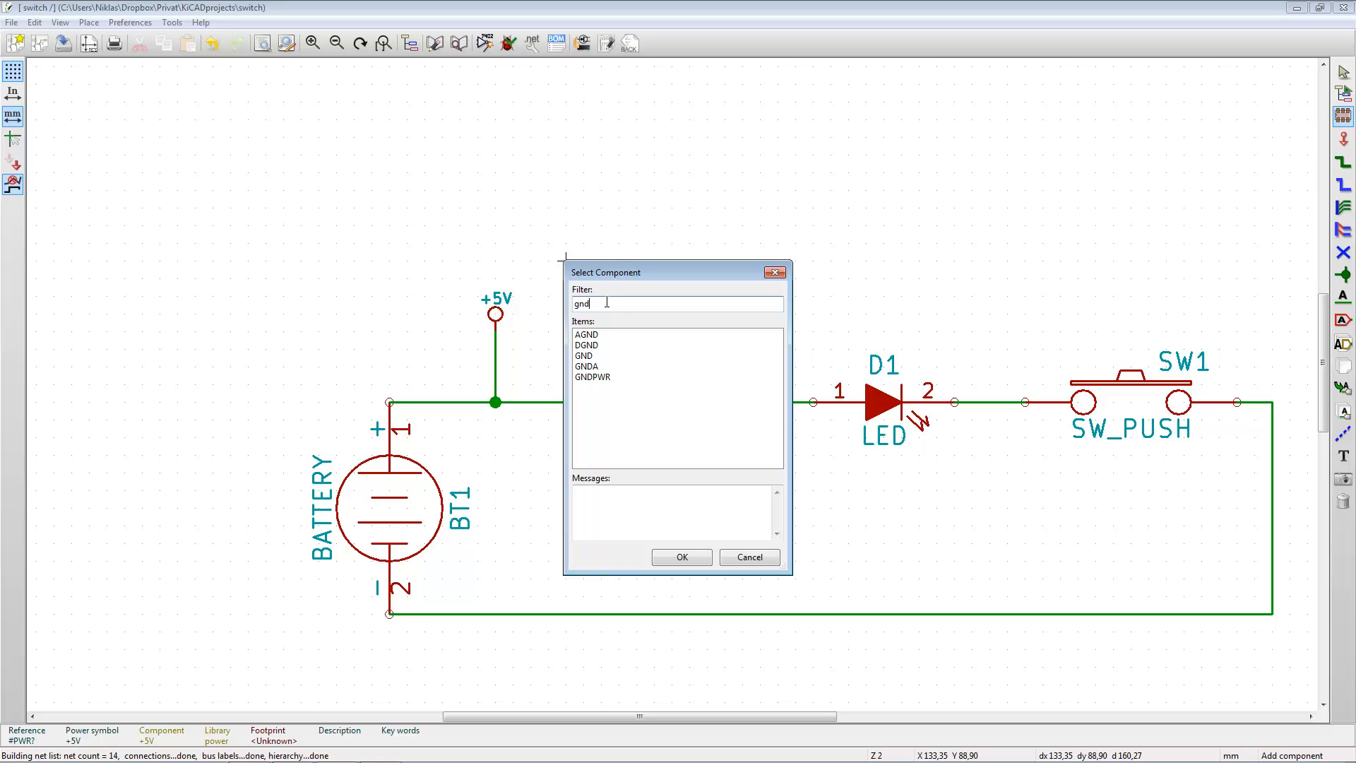
pyautogui.click(590, 355)
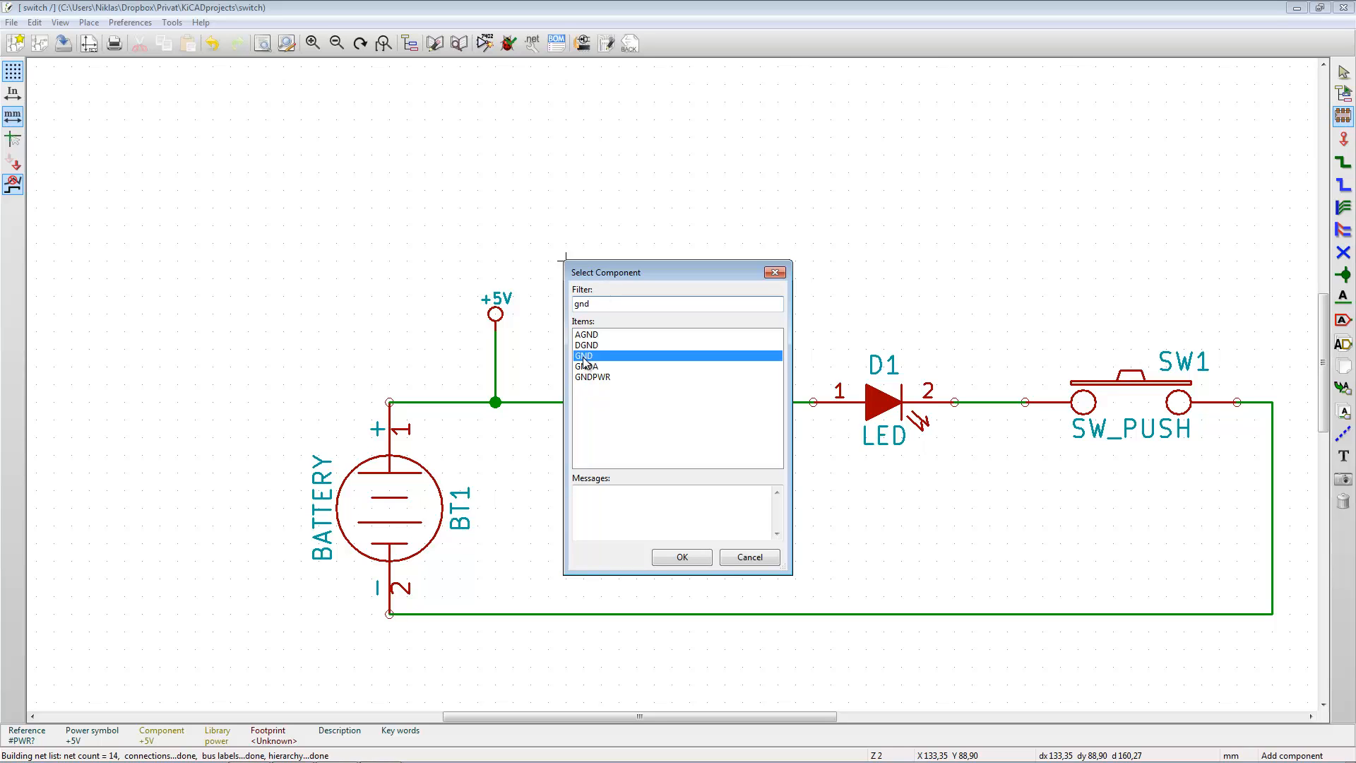
pyautogui.click(682, 557)
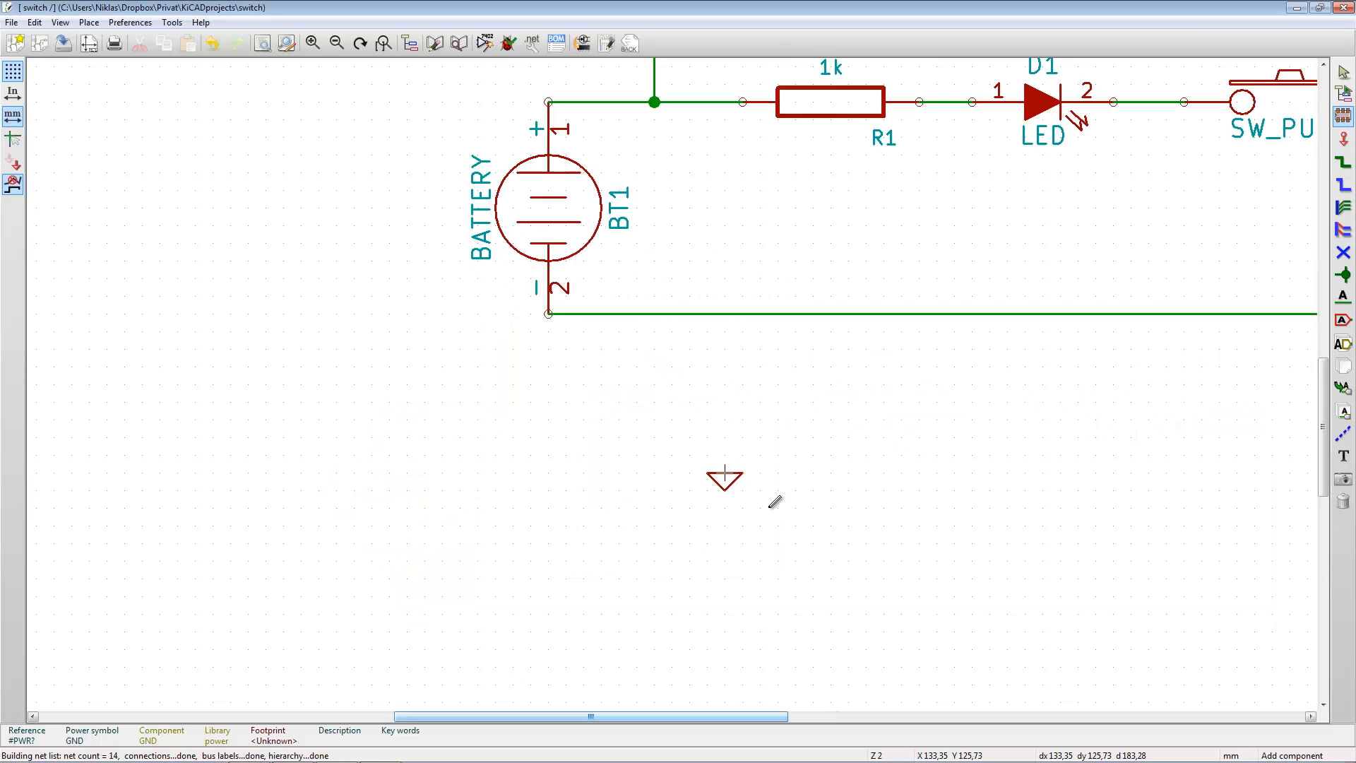
pyautogui.click(928, 361)
# - Wire the GND symbol straight up to the lower wire from the battery's negative pin
pyautogui.click(1343, 163)
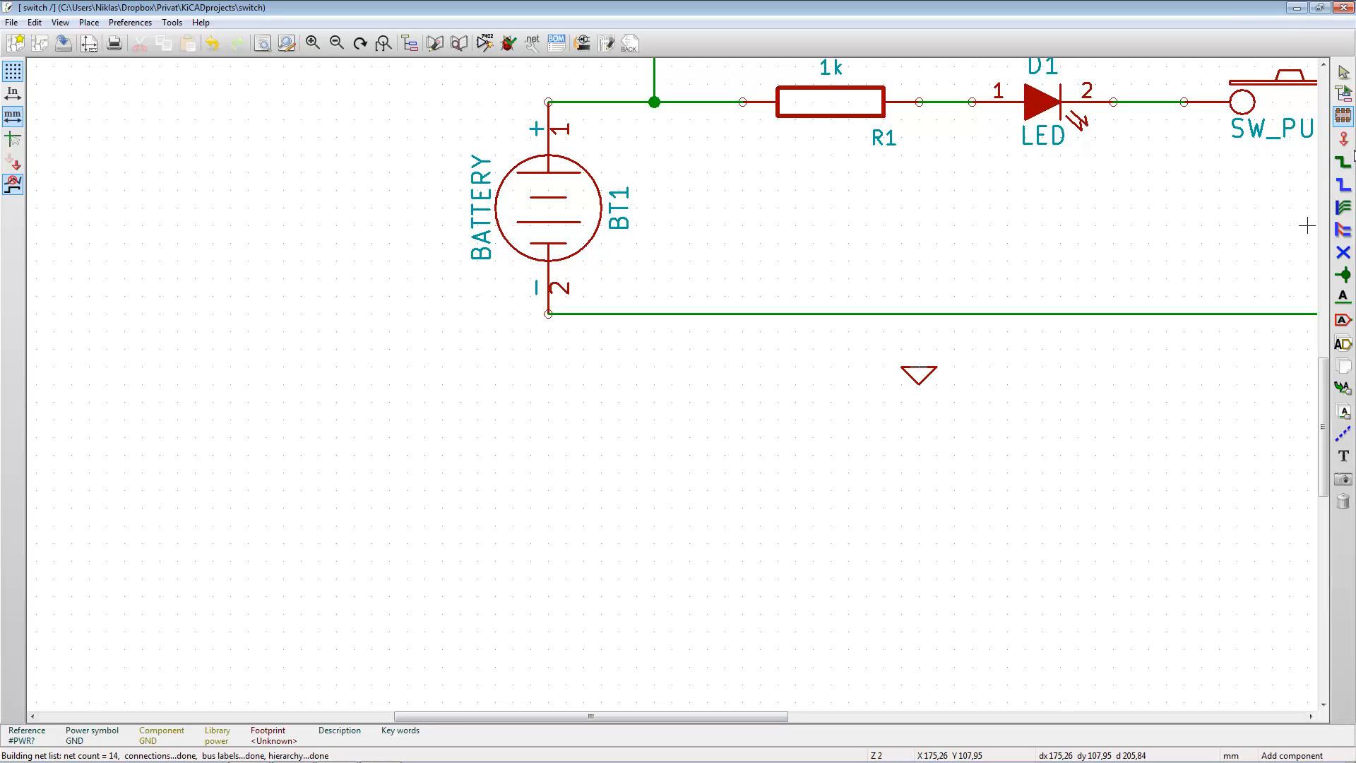
pyautogui.click(918, 366)
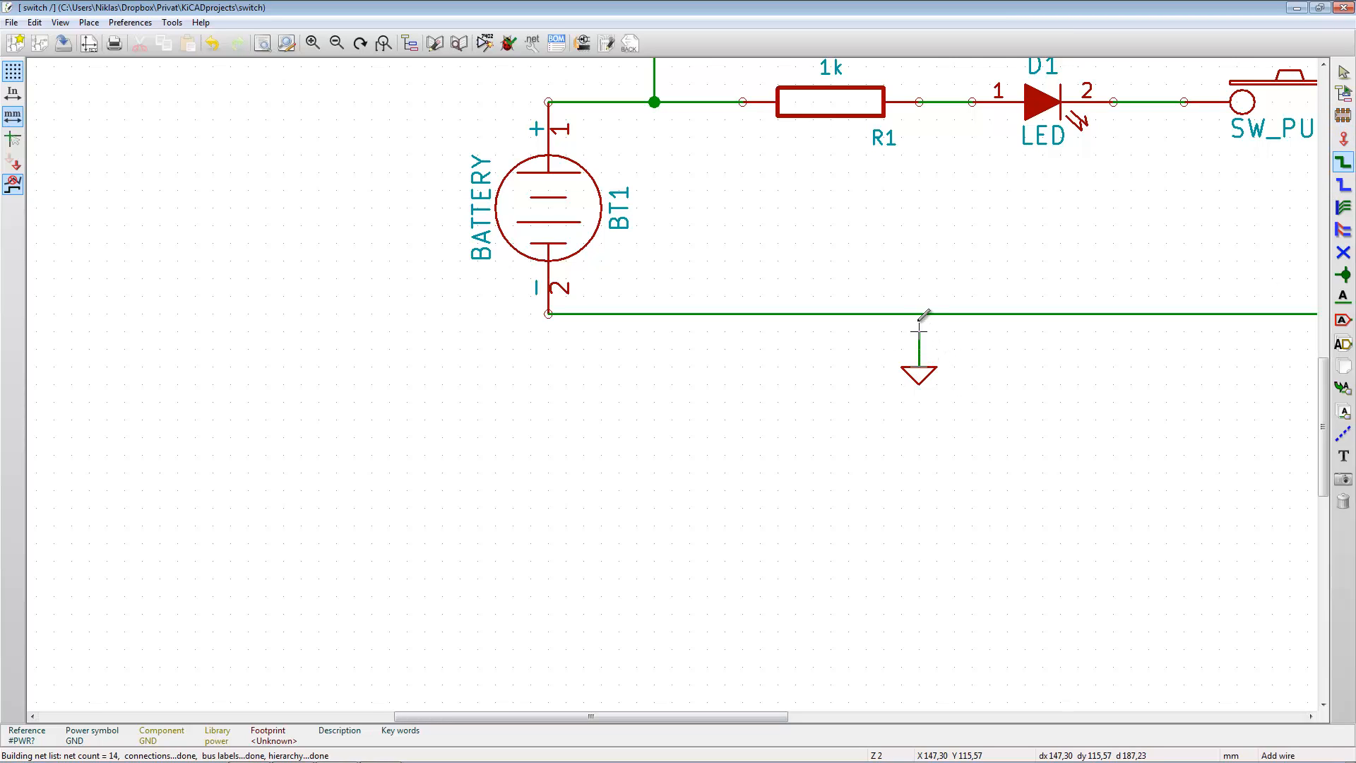
pyautogui.click(918, 313)
# - Save the whole schematic project and run the electrical rules check on it
pyautogui.scroll(2, 707, 418)
pyautogui.scroll(-3, 673, 384)
pyautogui.scroll(-2, 680, 382)
pyautogui.scroll(1, 674, 384)
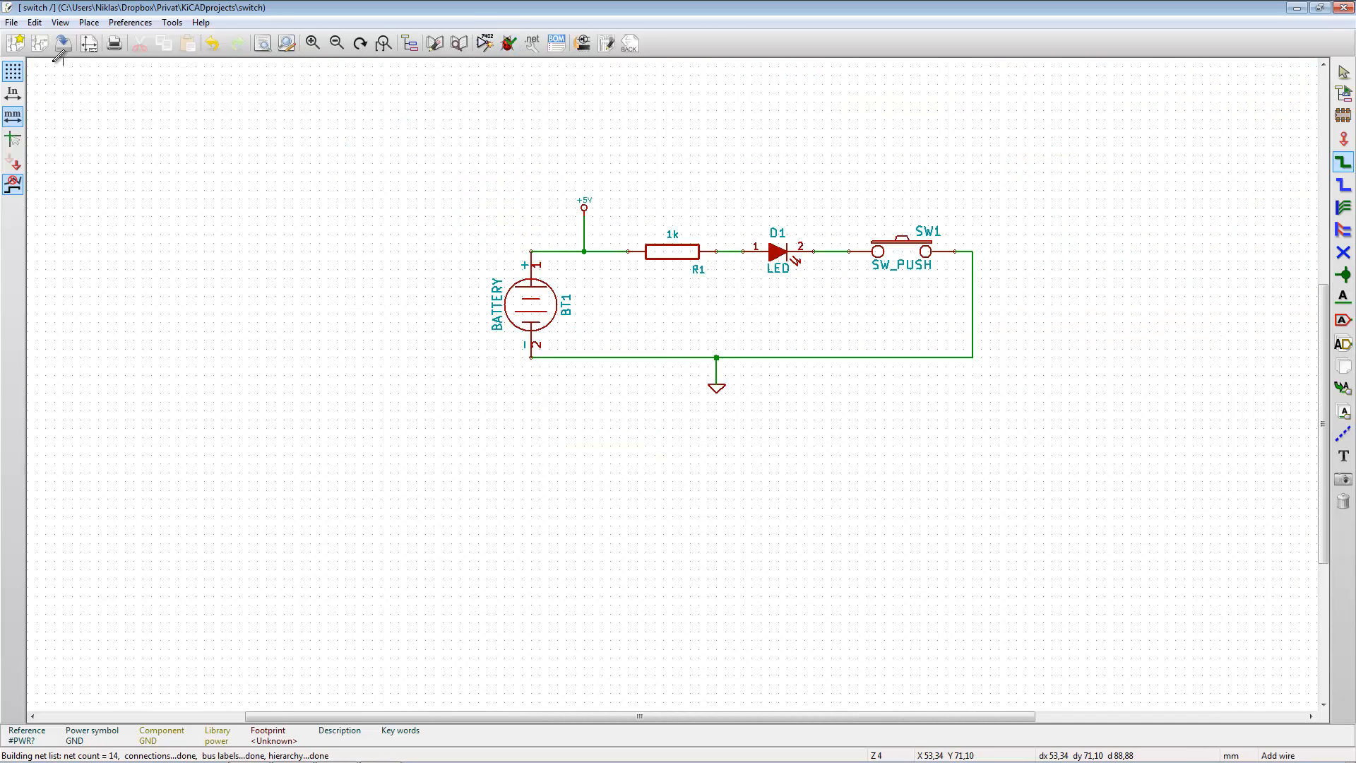
pyautogui.click(10, 23)
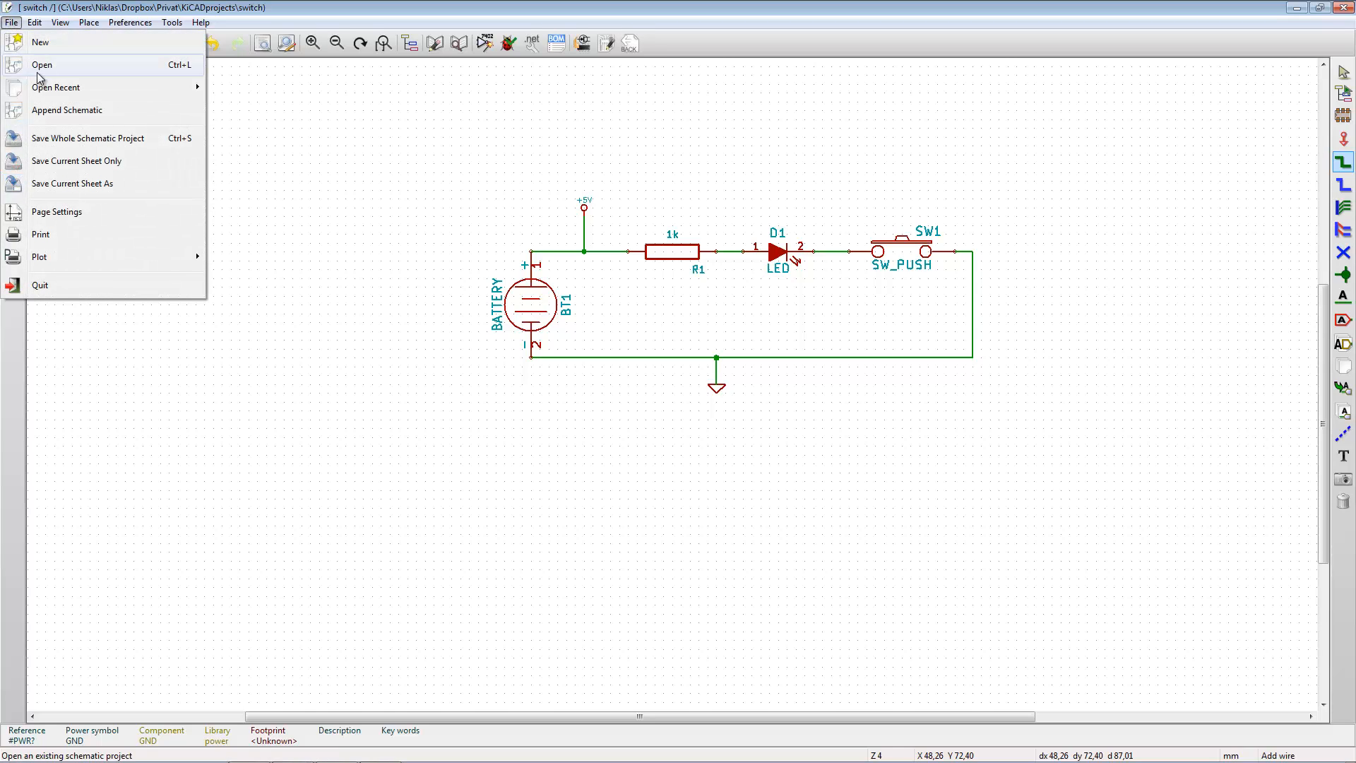
pyautogui.click(117, 138)
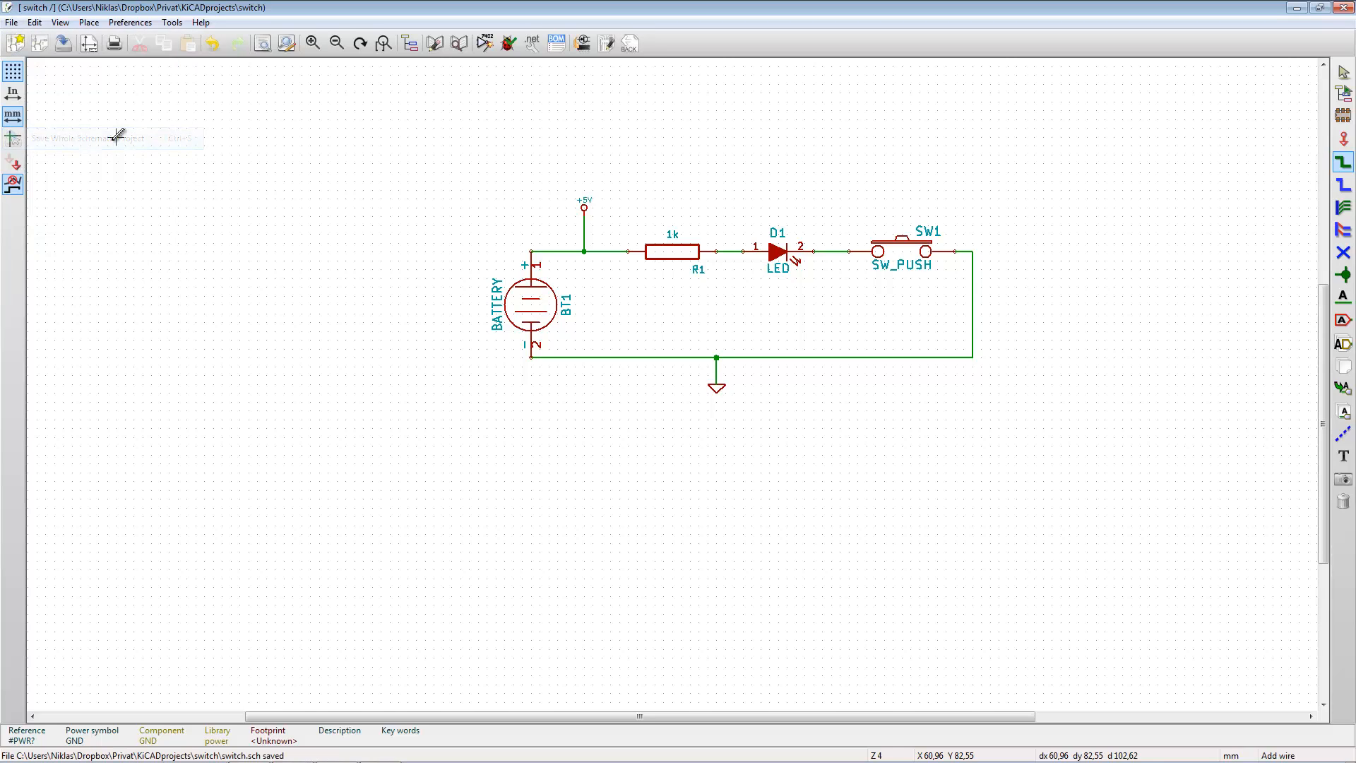
pyautogui.click(507, 45)
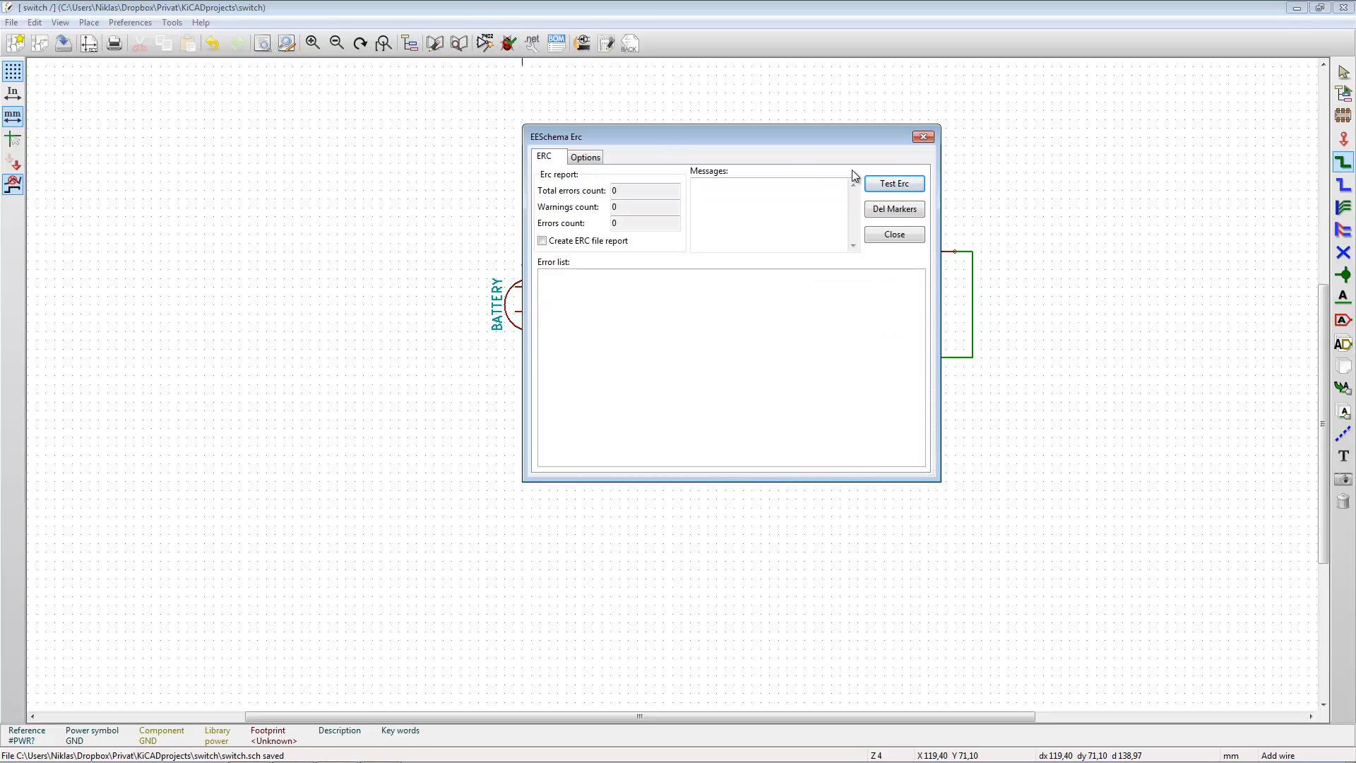
pyautogui.click(903, 185)
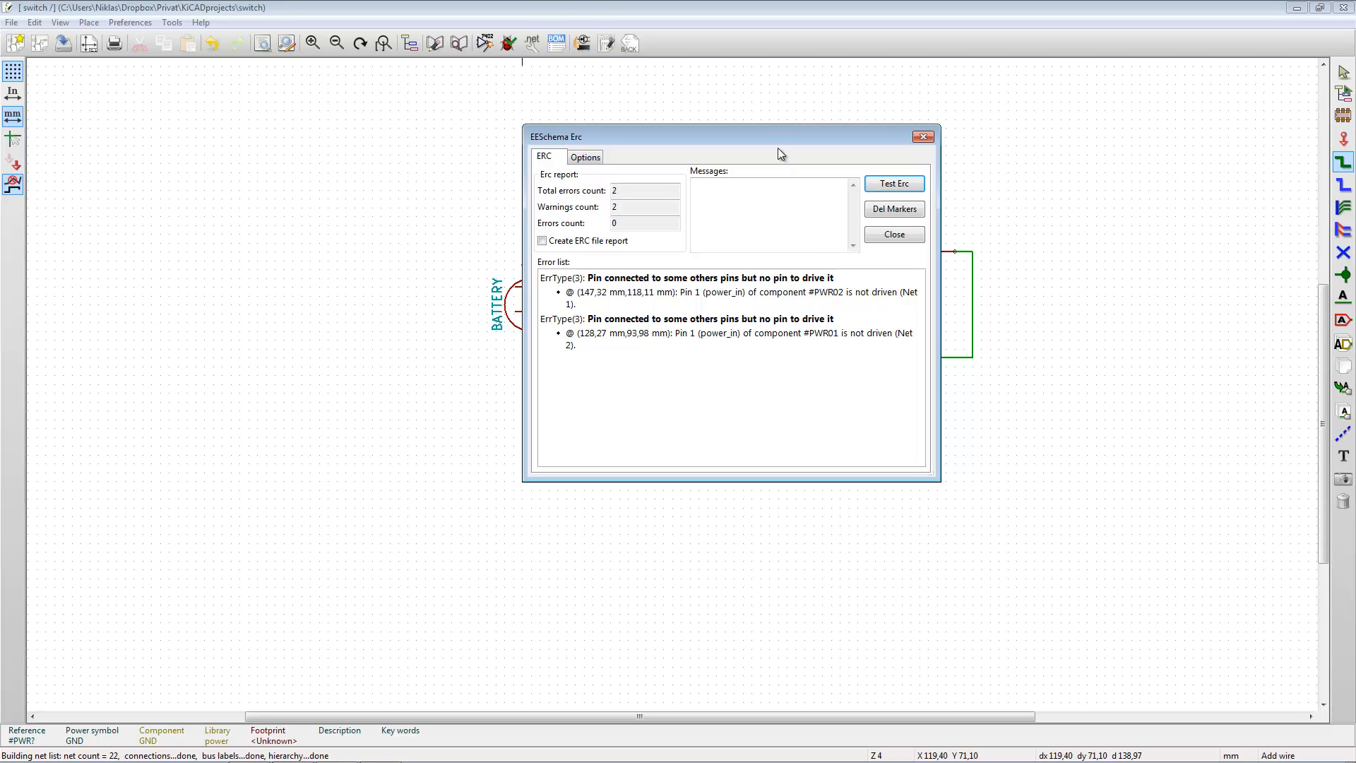
# - Examine the flagged power pins on the schematic behind the rules check report, then close the report
pyautogui.moveTo(768, 134); pyautogui.dragTo(803, 438)
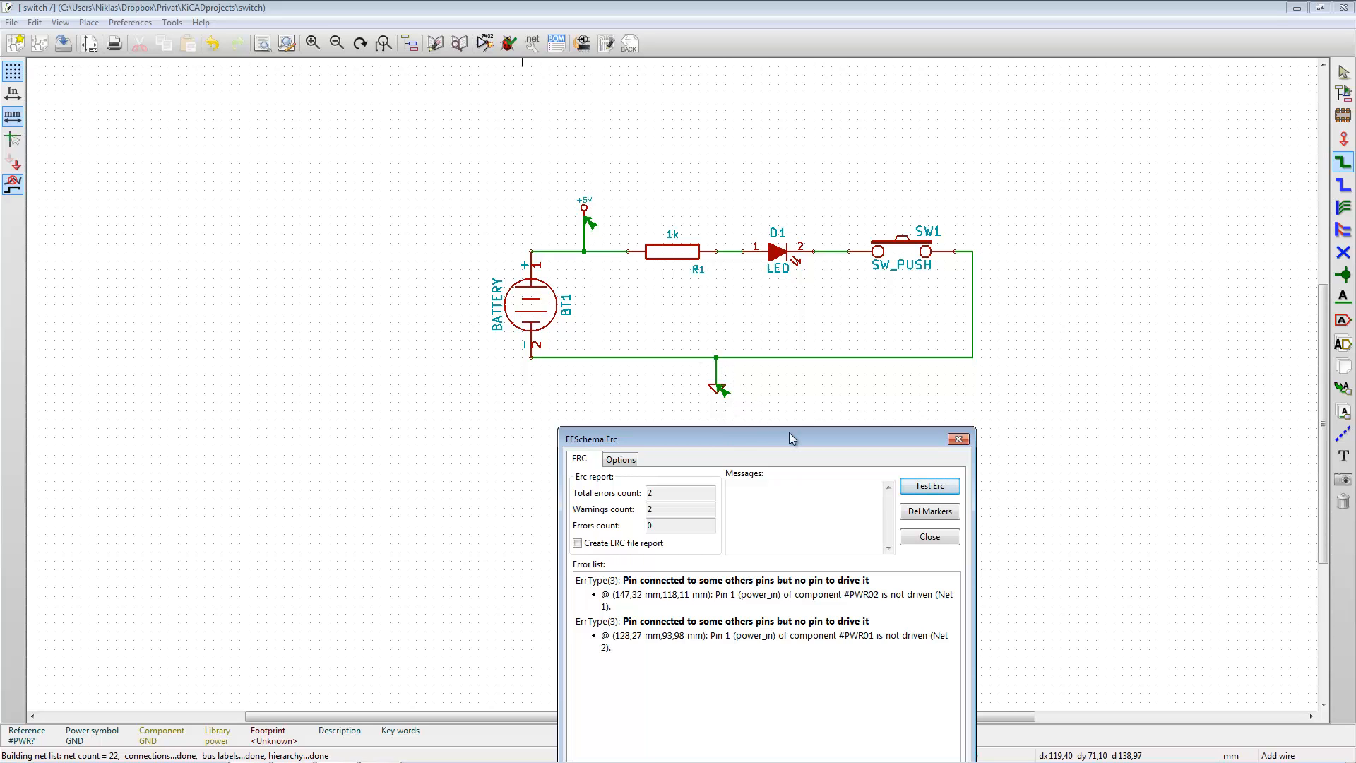
pyautogui.moveTo(789, 435); pyautogui.dragTo(1098, 113)
pyautogui.click(1213, 209)
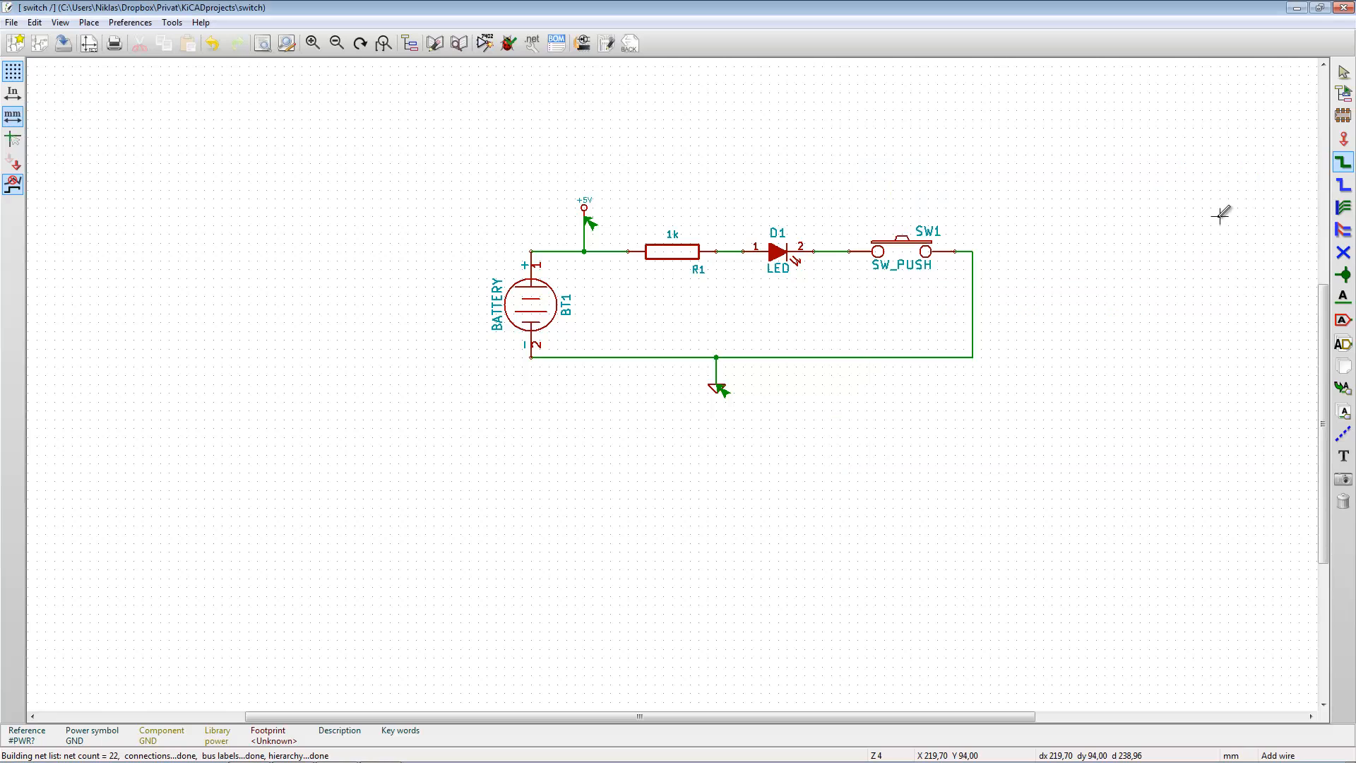
# - Start adding a component and open the power library, filtering the library list by po
pyautogui.press('a')
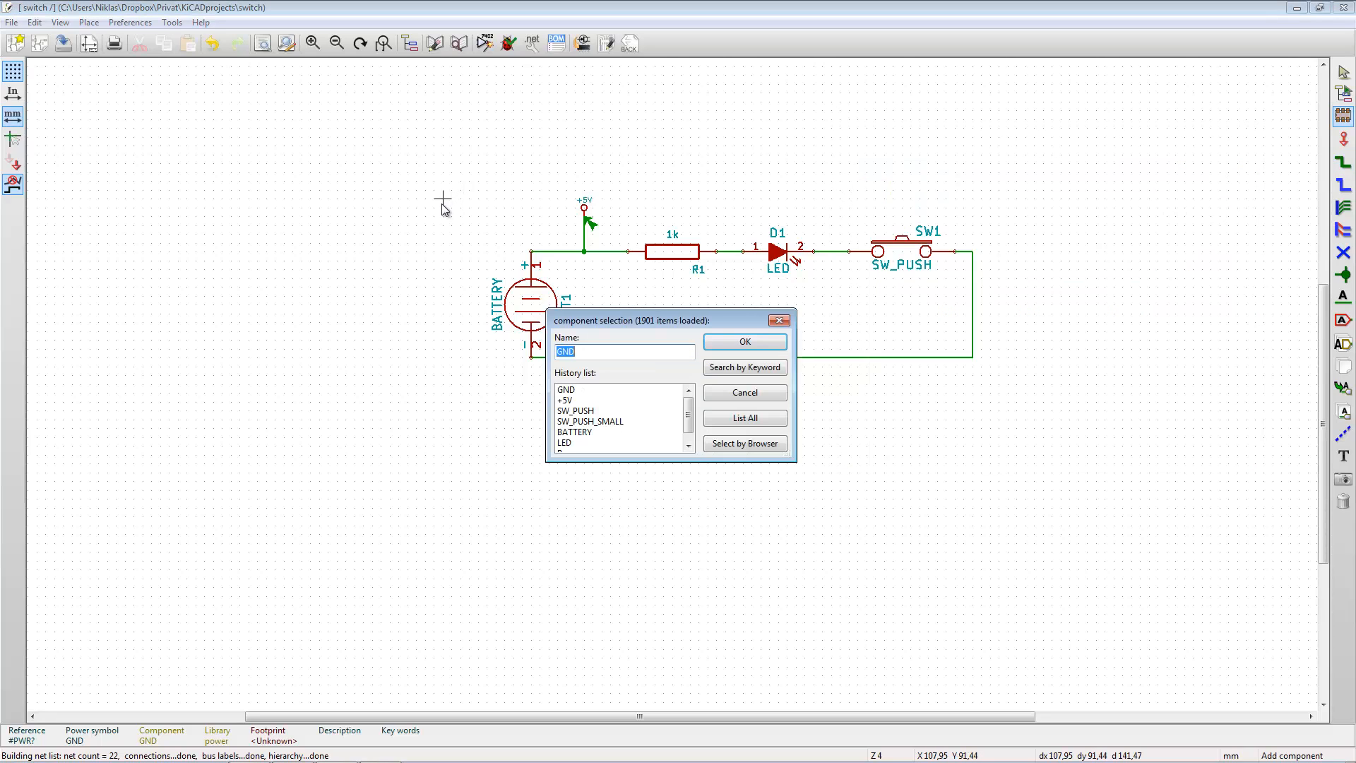
pyautogui.click(736, 415)
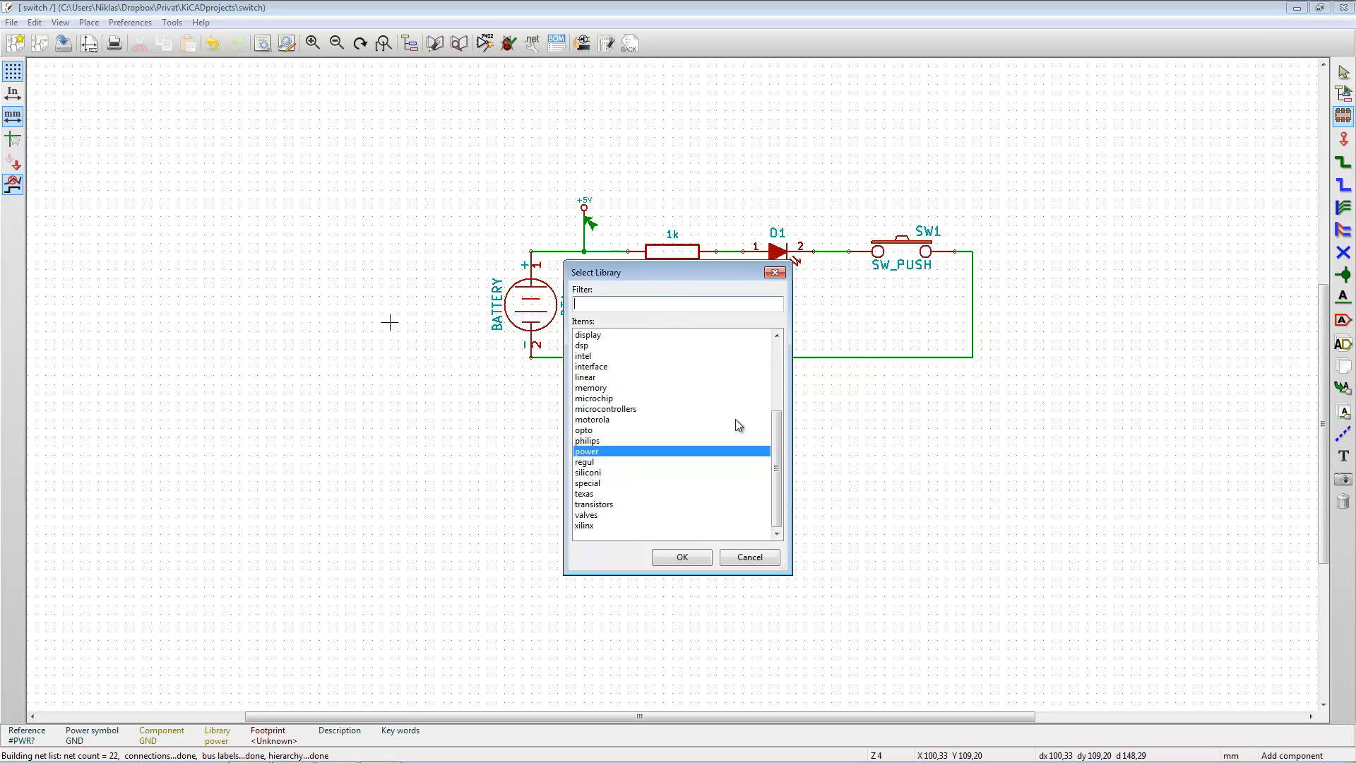
pyautogui.write('f')
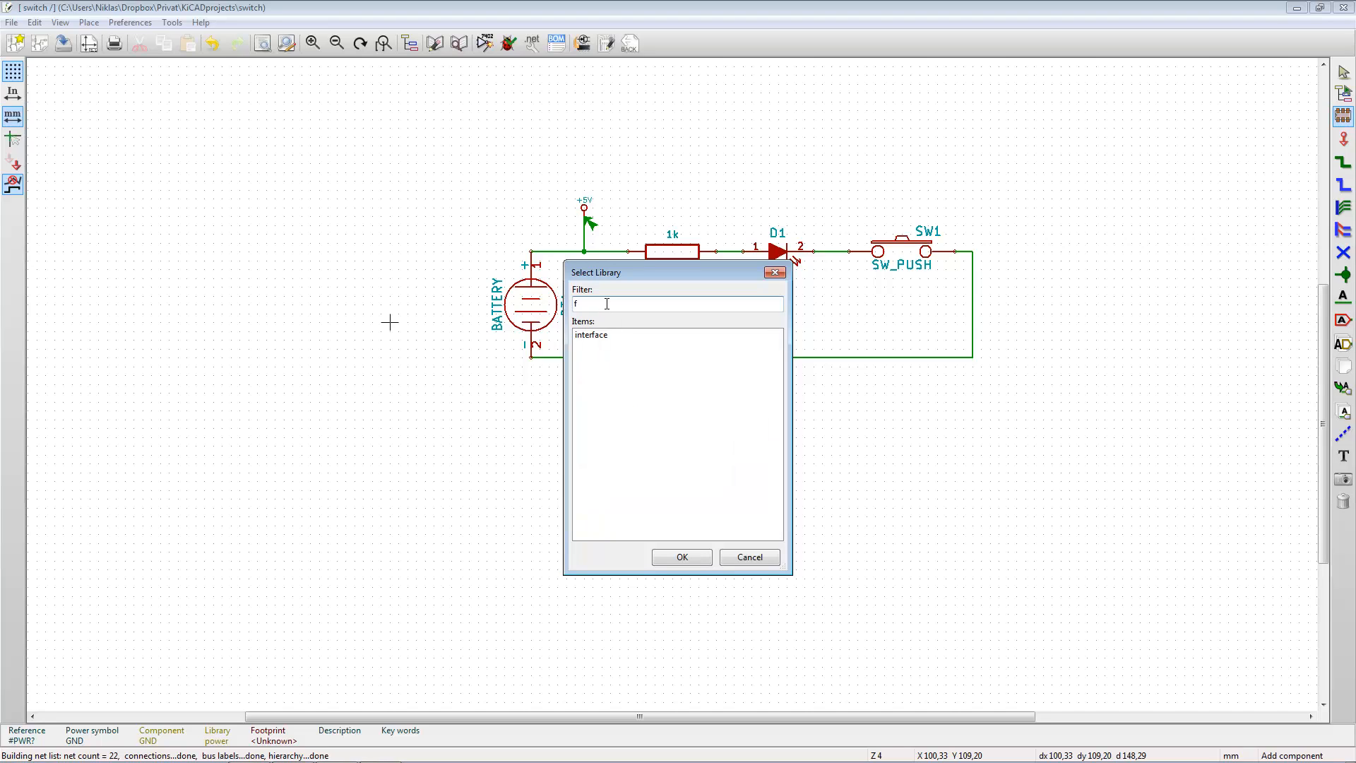
pyautogui.write('l')
pyautogui.press('BackSpace')
pyautogui.press('BackSpace')
pyautogui.press('BackSpace')
pyautogui.press('BackSpace')
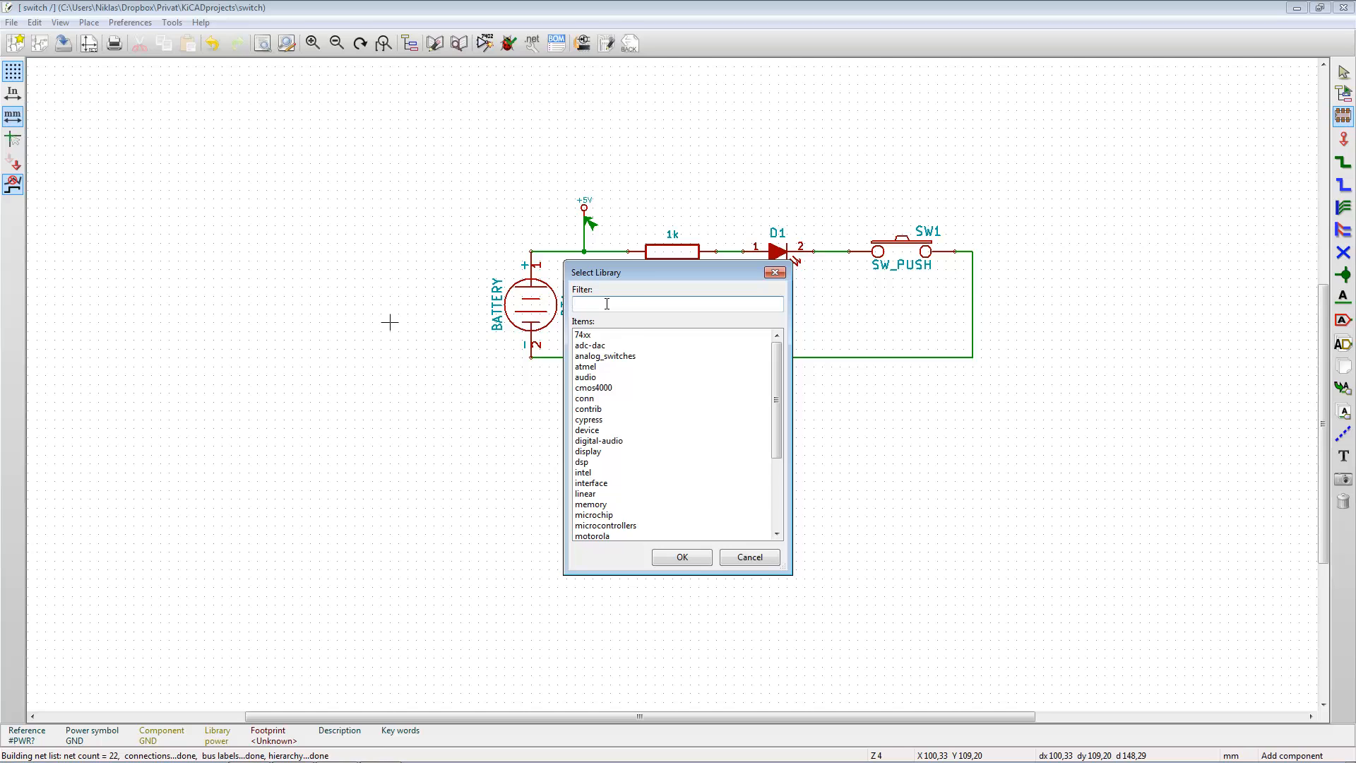
pyautogui.write('po')
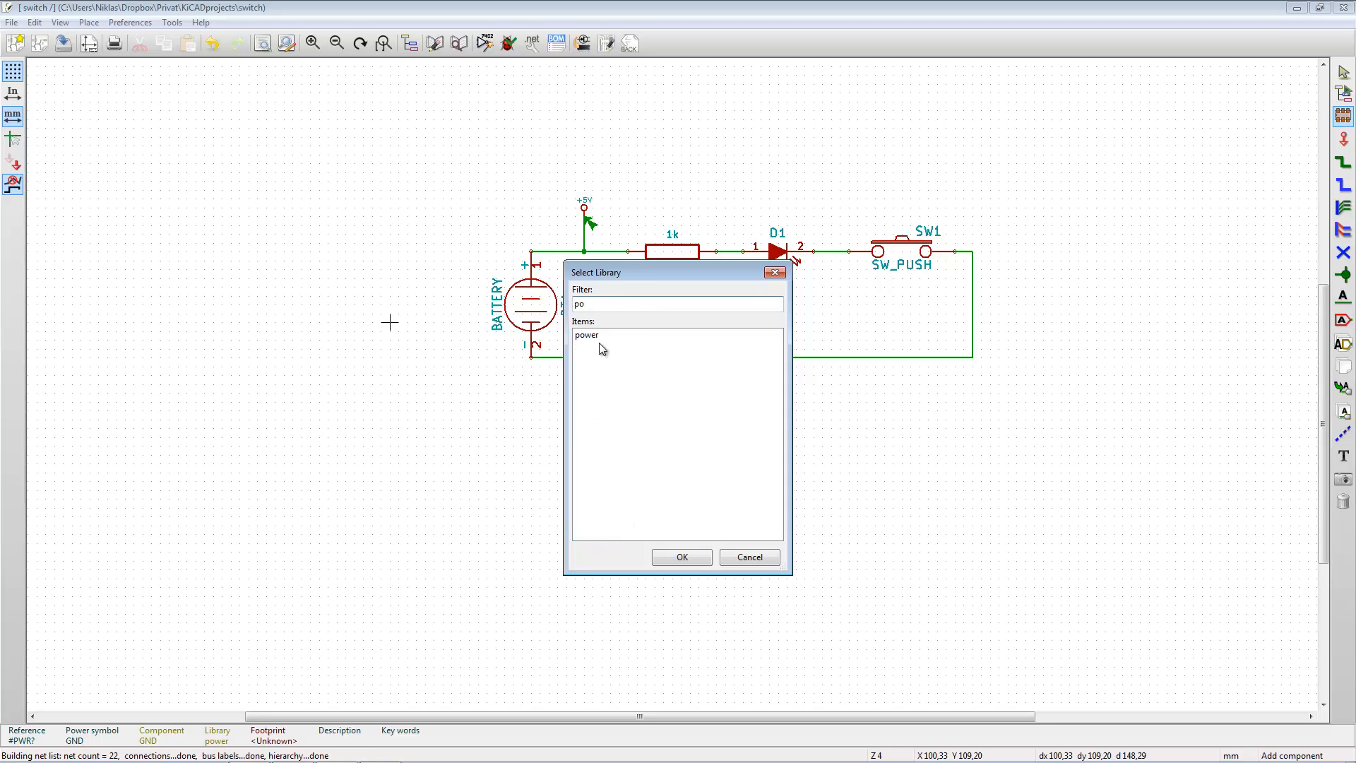
pyautogui.click(597, 337)
pyautogui.click(688, 559)
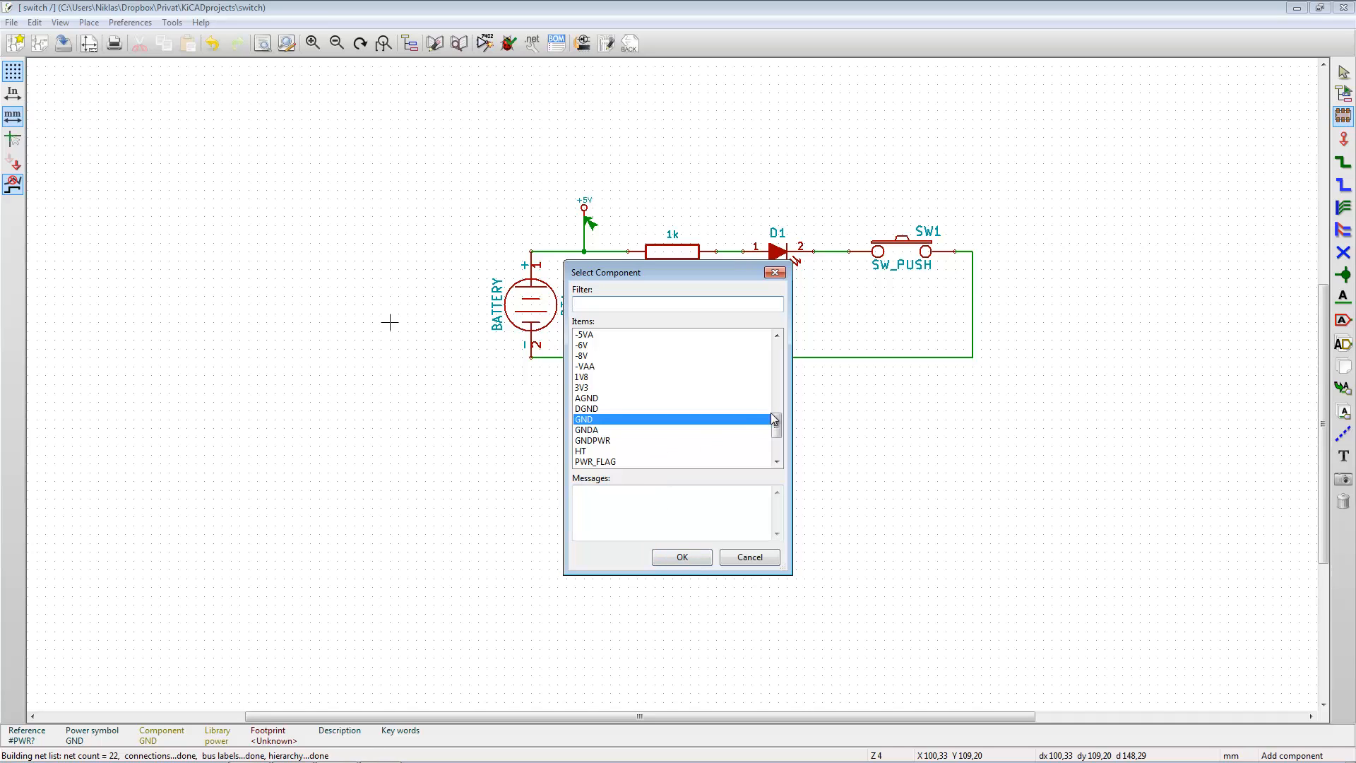
# - Place a PWR_FLAG symbol in the empty area beside the battery, at about X 88.90, Y 92.70 mm, and copy it to about X 100.33 mm
pyautogui.scroll(-1, 779, 428)
pyautogui.click(607, 431)
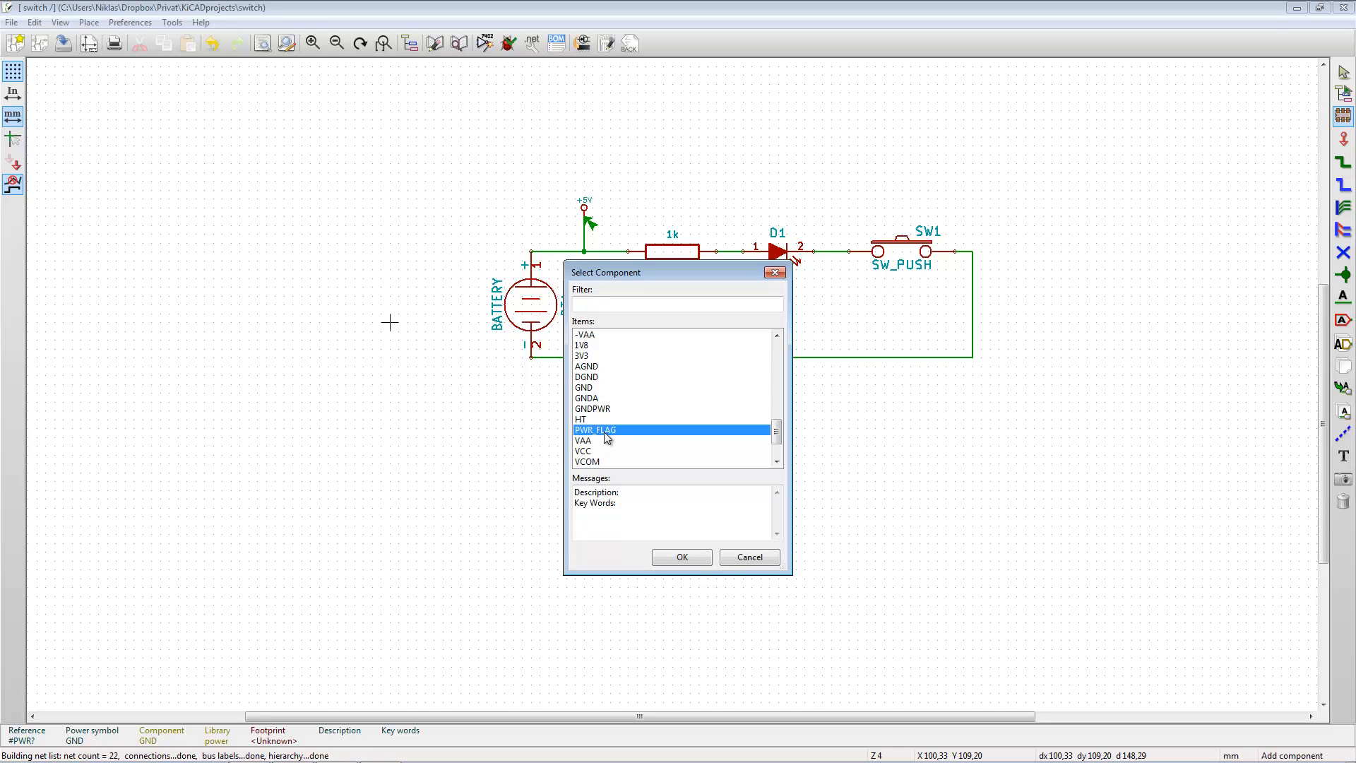
pyautogui.click(682, 557)
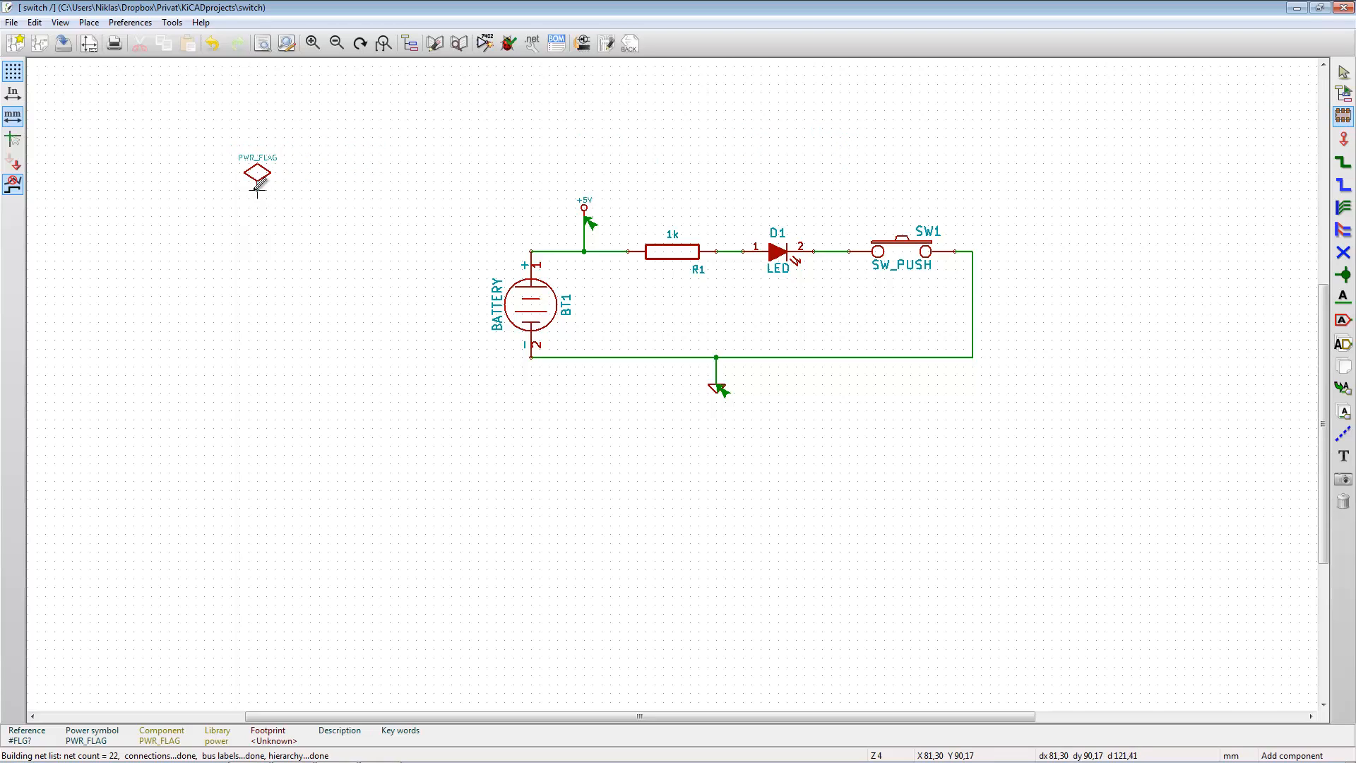
pyautogui.click(310, 206)
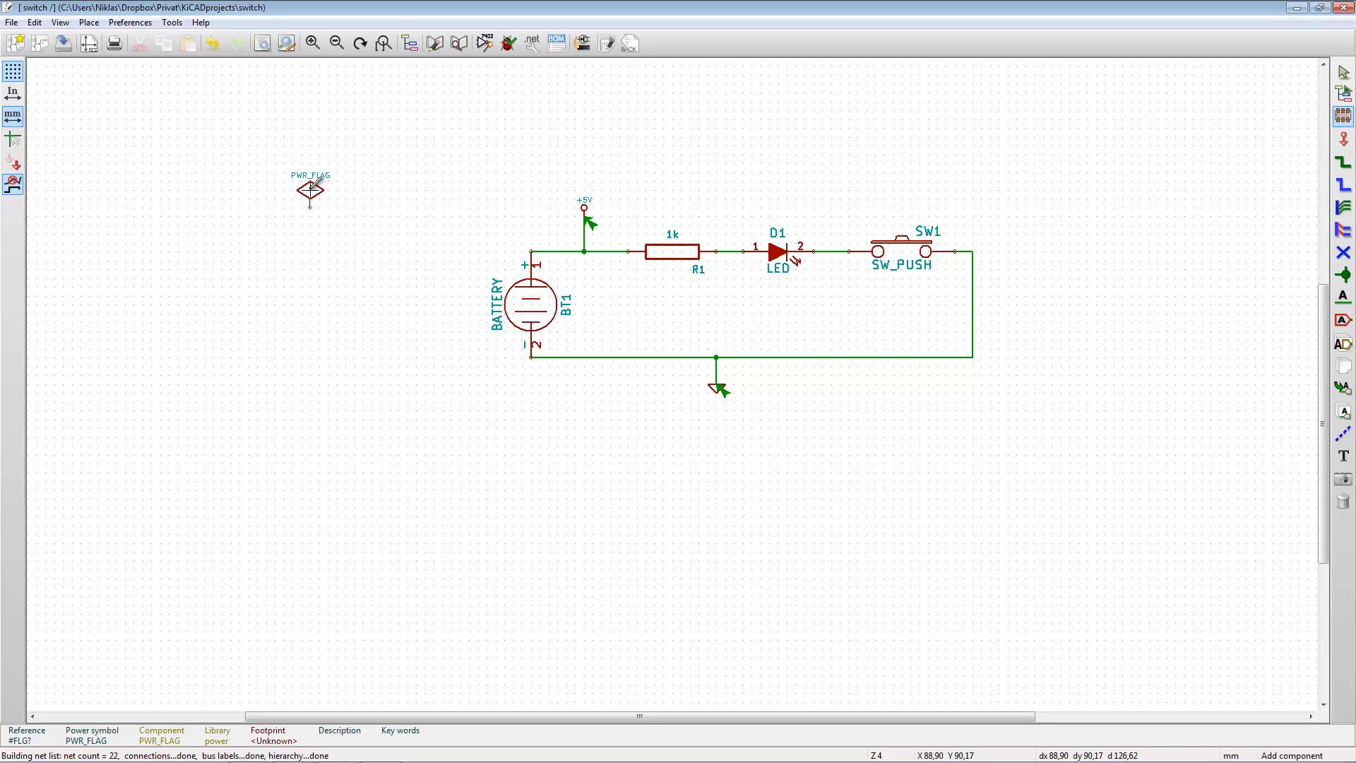
pyautogui.press('c')
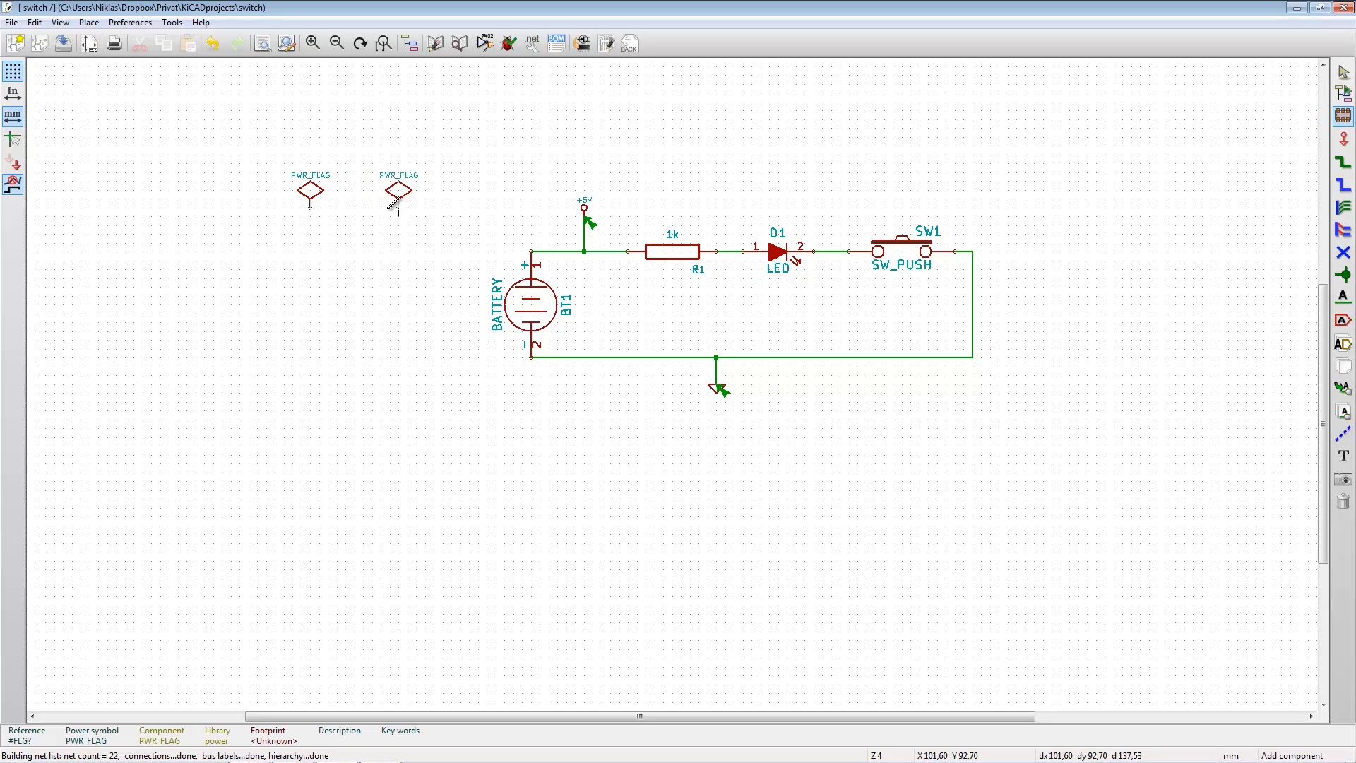
pyautogui.click(390, 206)
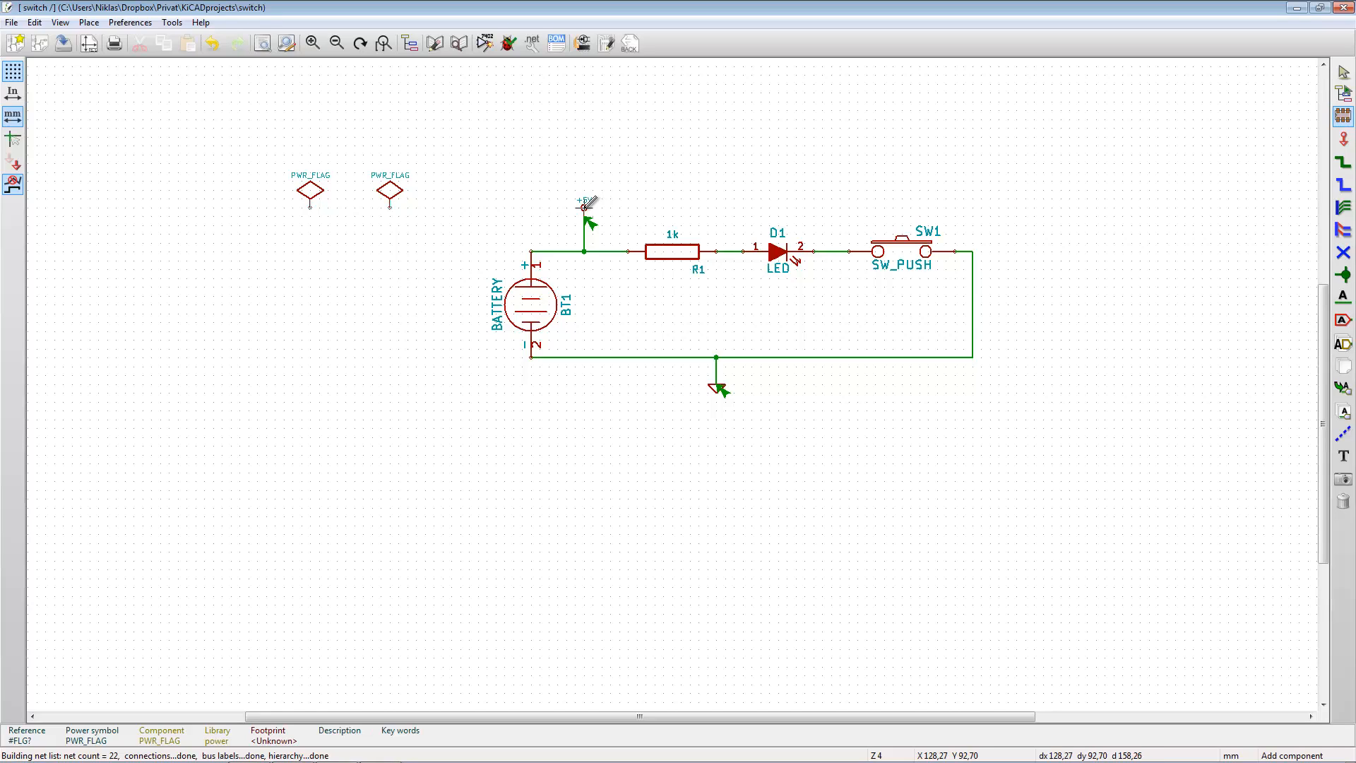
# - Copy the +5V symbol, turn it upside down and place it below the first PWR_FLAG, at about X 88.90, Y 97.80 mm
pyautogui.press('c')
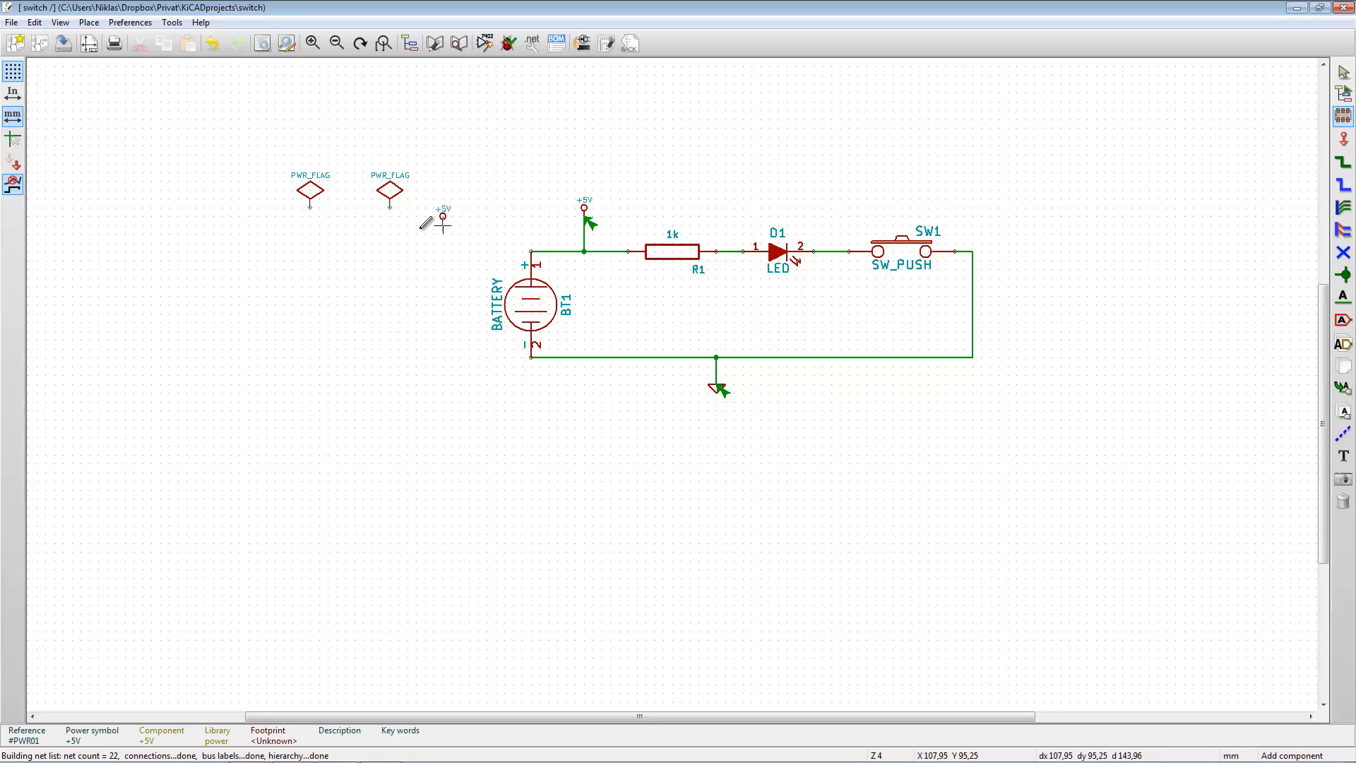
pyautogui.press('r')
pyautogui.press('r')
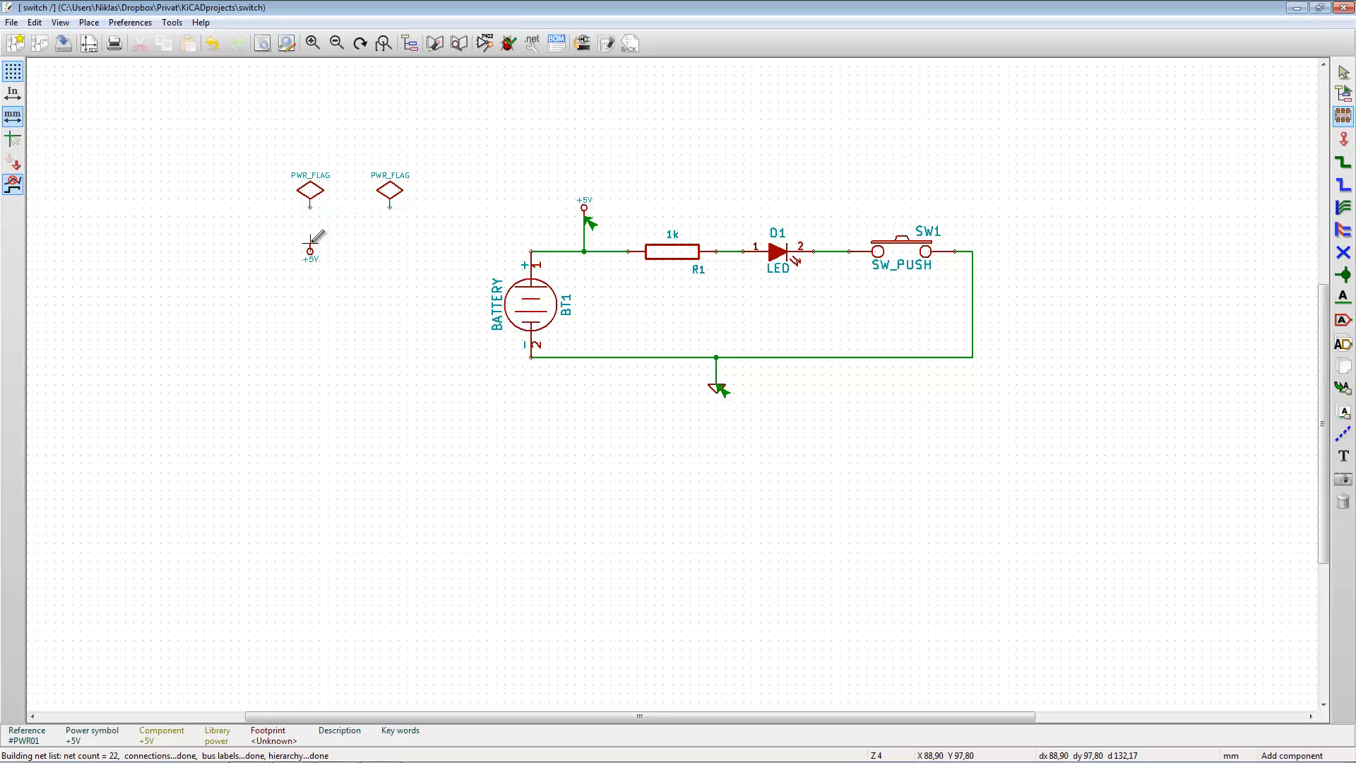
pyautogui.click(310, 242)
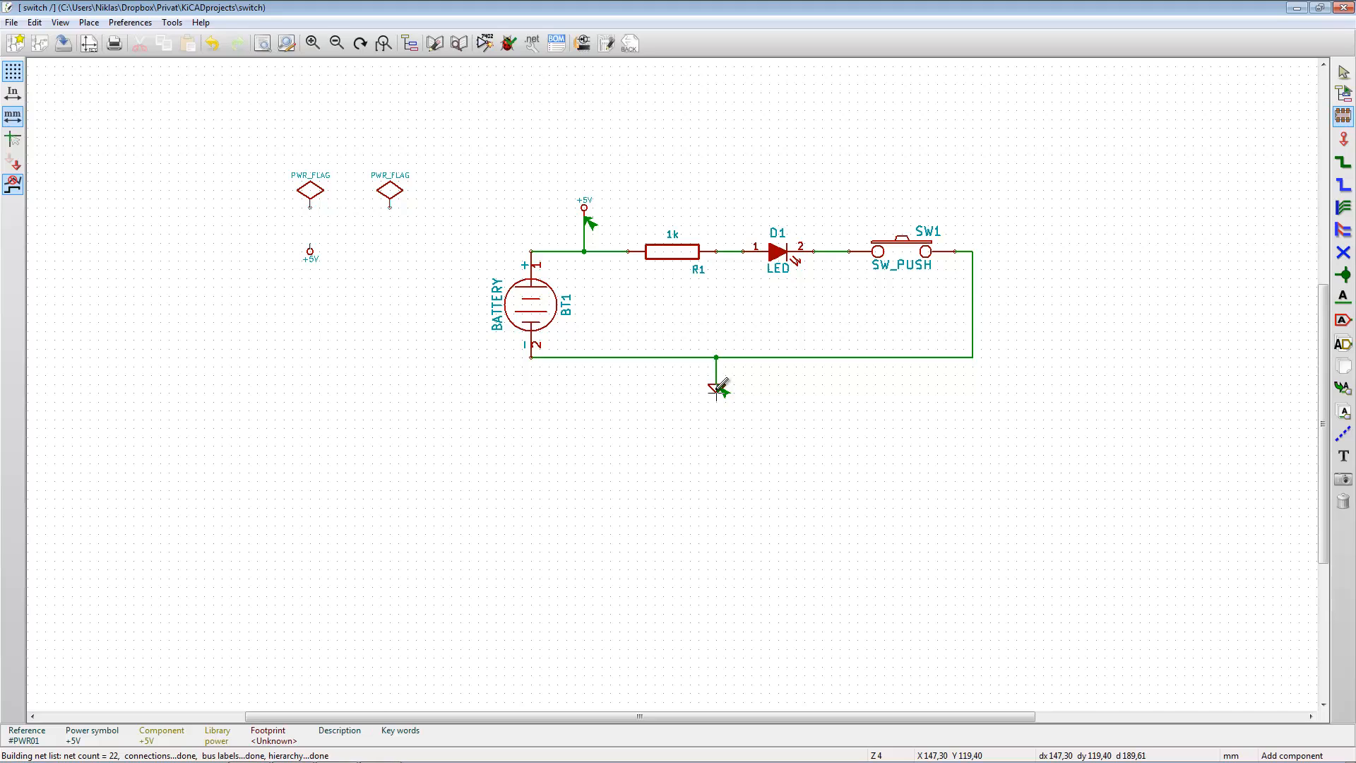
# - Copy the GND symbol and place the copy directly below the second PWR_FLAG
pyautogui.rightClick(717, 388)
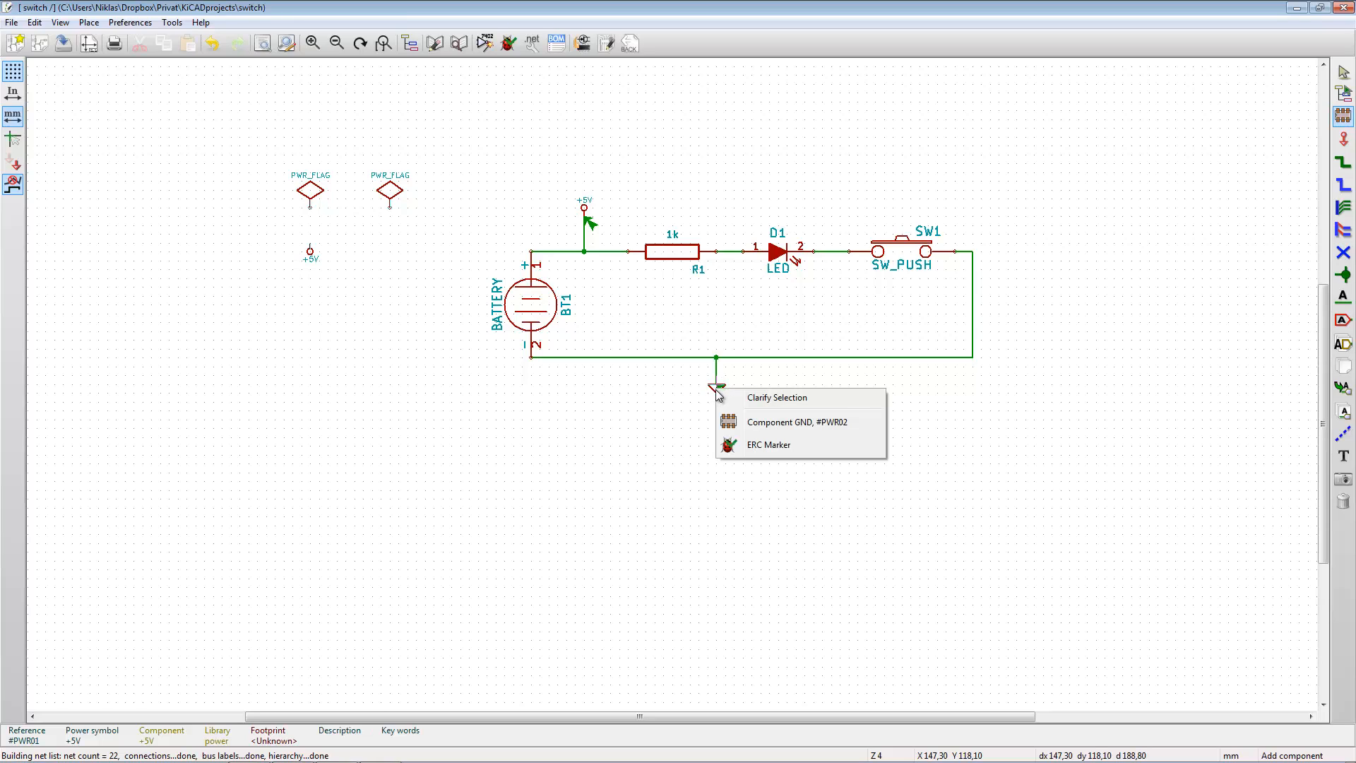
pyautogui.click(760, 421)
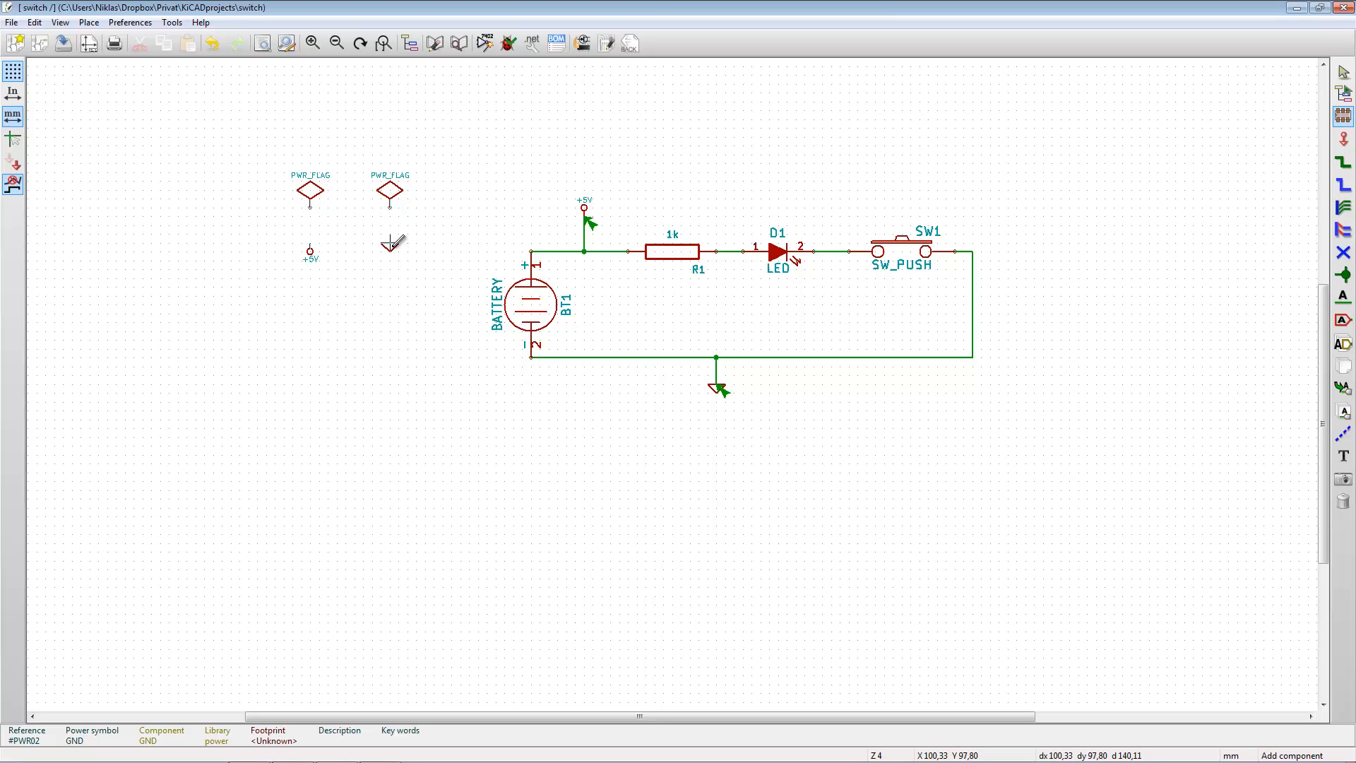
pyautogui.click(394, 247)
# - Wire the first PWR_FLAG to the +5V symbol below it and the second PWR_FLAG to the GND symbol below it
pyautogui.click(1342, 161)
pyautogui.click(310, 207)
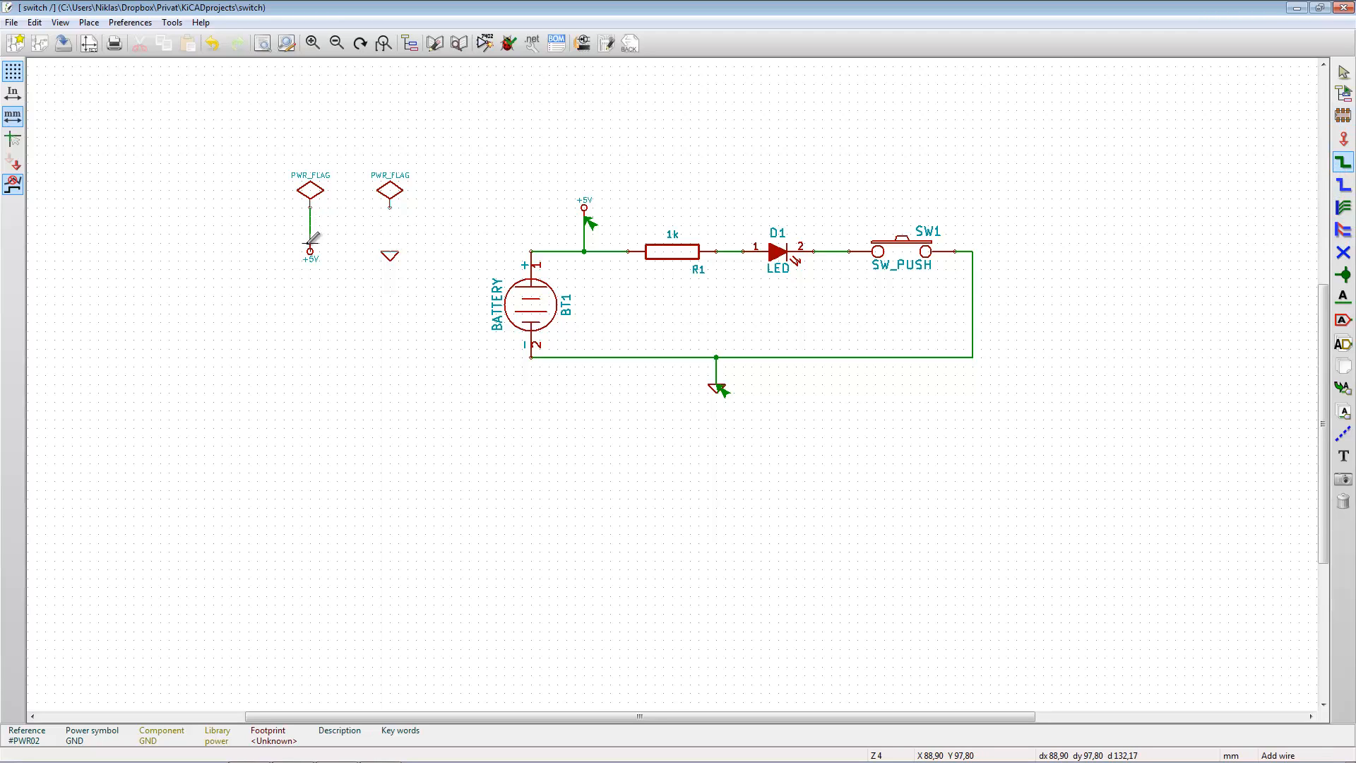
pyautogui.click(310, 249)
pyautogui.click(390, 207)
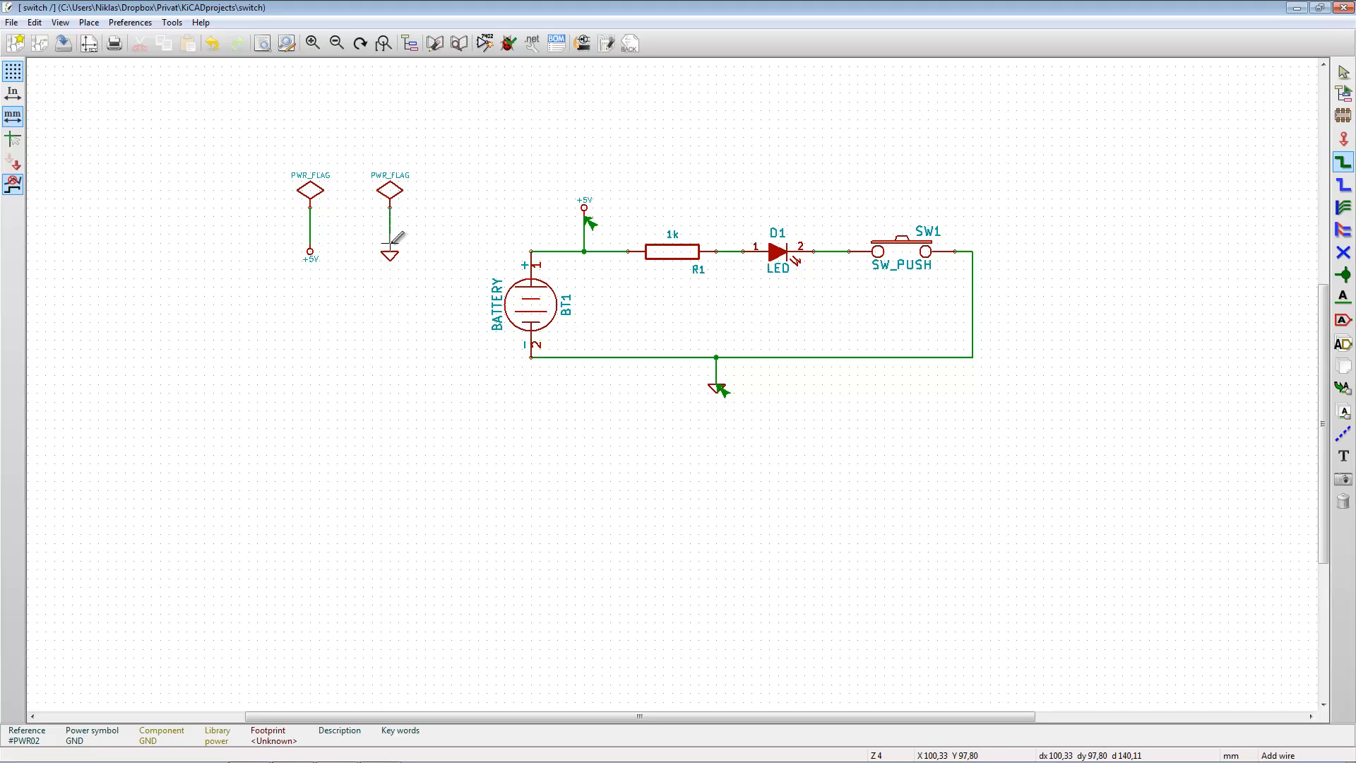
pyautogui.click(391, 249)
# - Run the electrical rules check on the schematic again and close its report
pyautogui.click(510, 46)
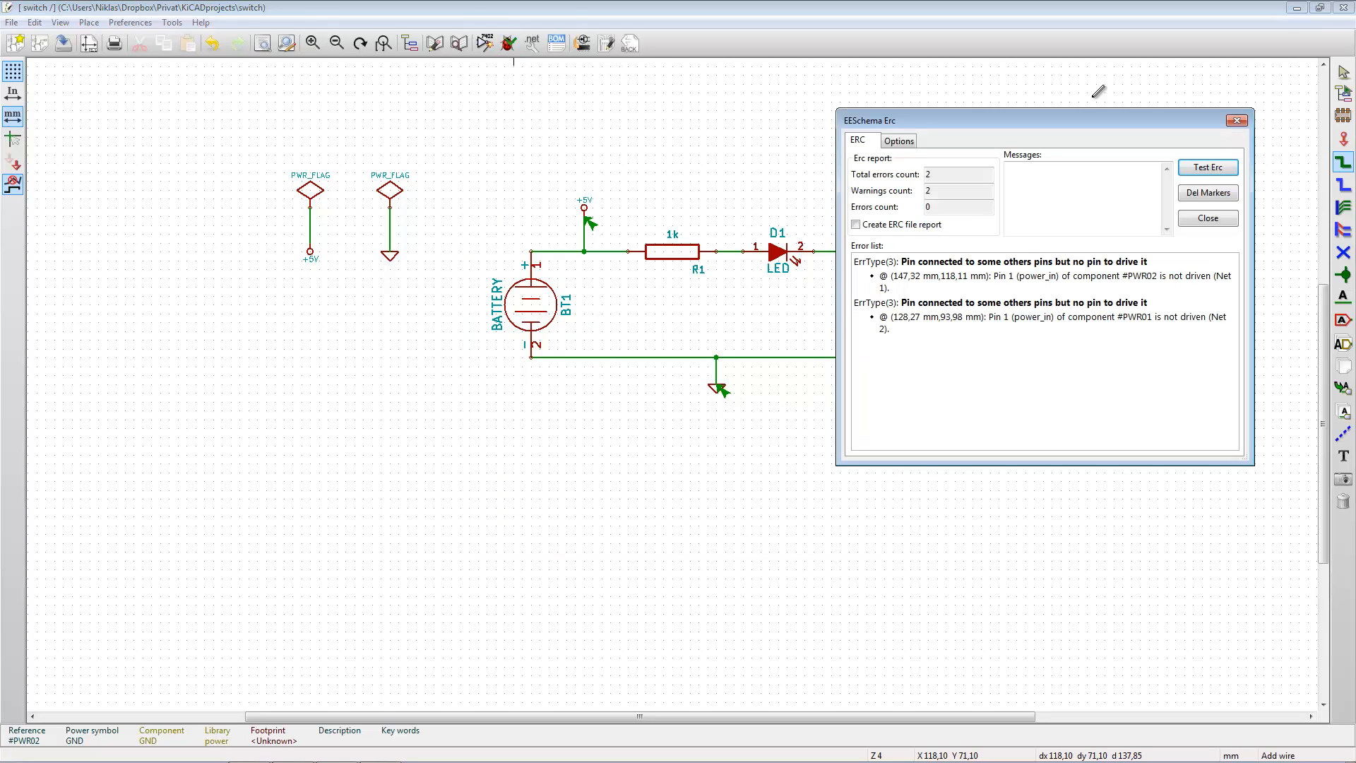
pyautogui.click(1220, 170)
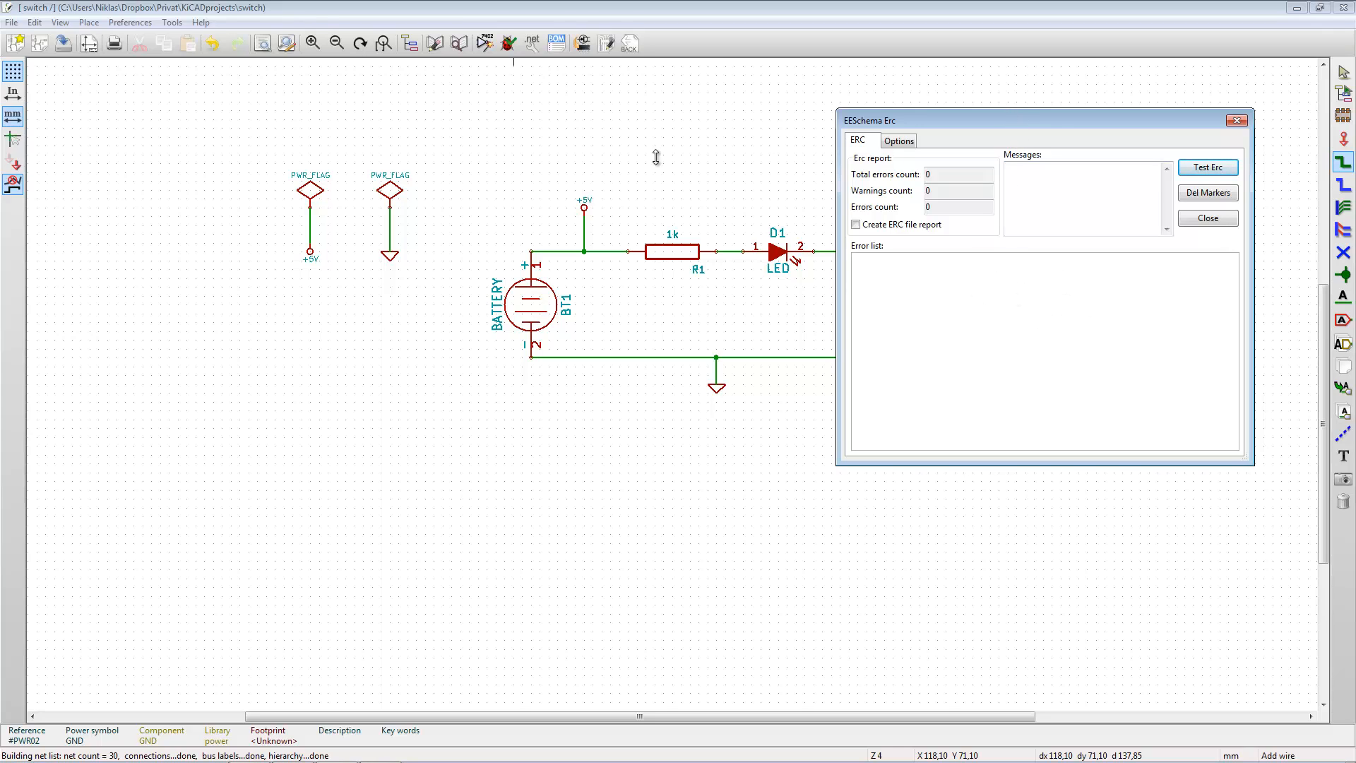
pyautogui.moveTo(1052, 139); pyautogui.dragTo(893, 173)
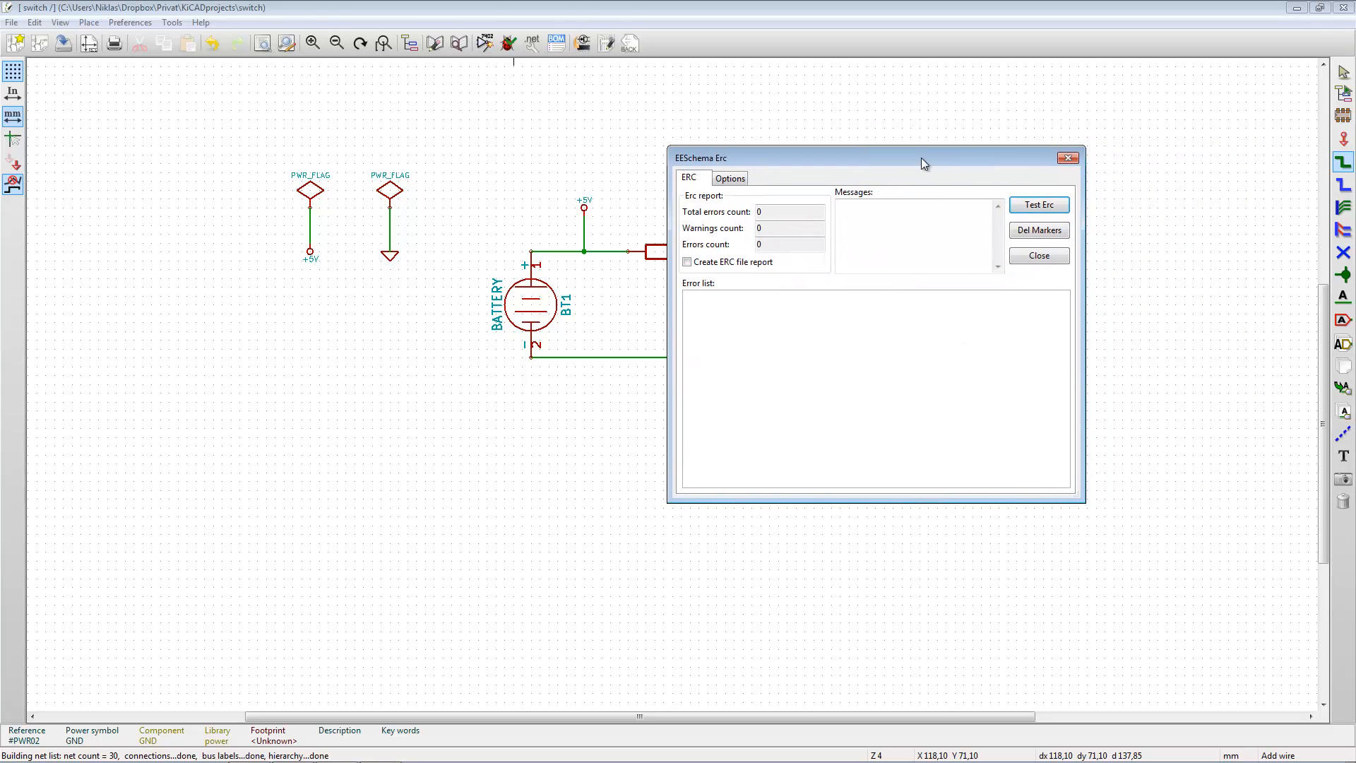
pyautogui.click(1071, 154)
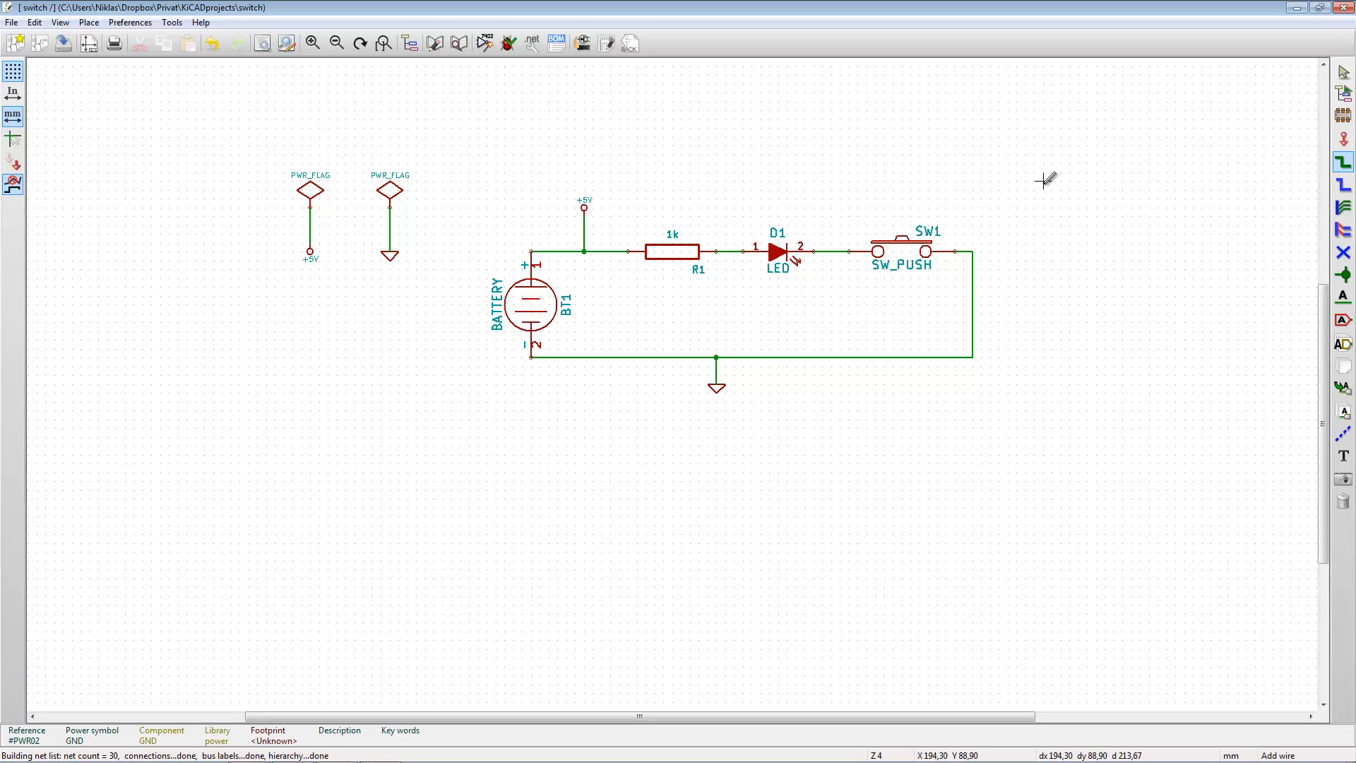
# - Open the component library browser and show the parts of the device library from the start
pyautogui.press('a')
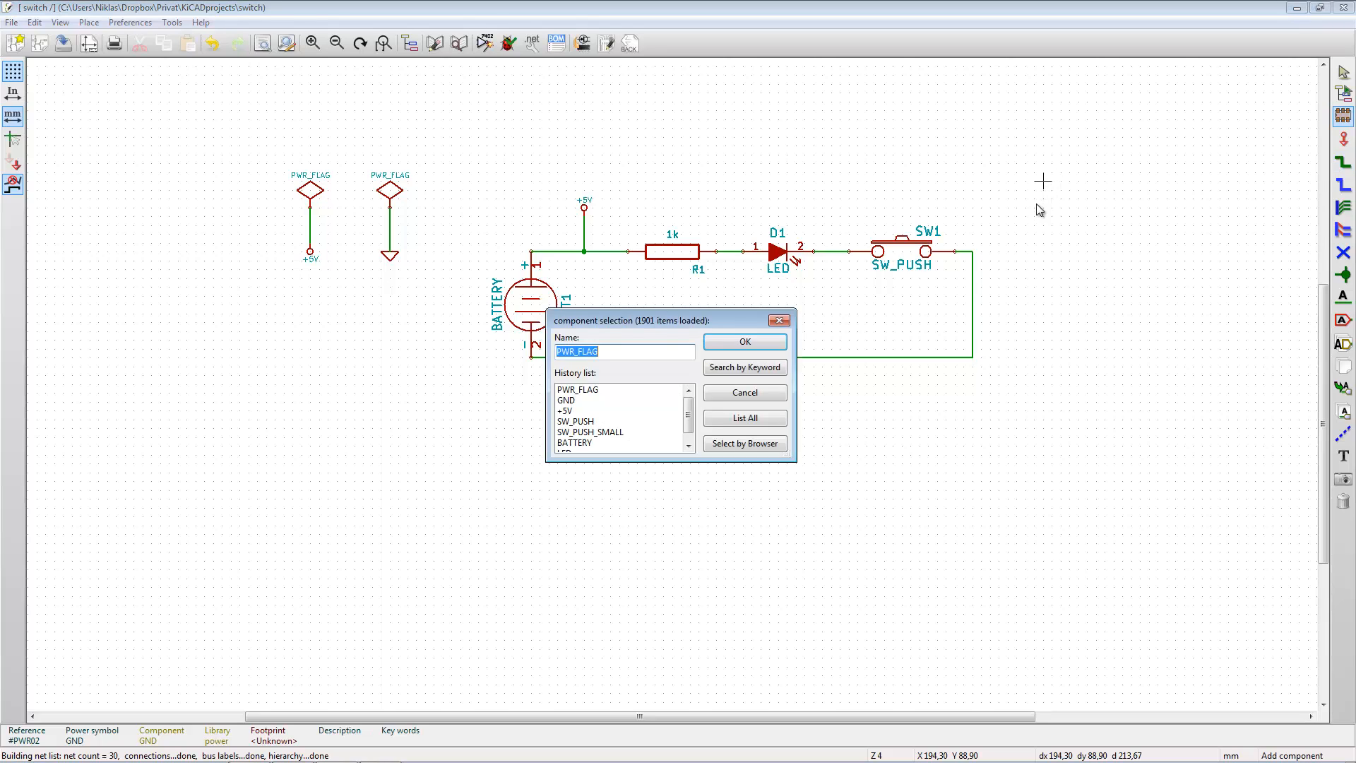
pyautogui.click(752, 448)
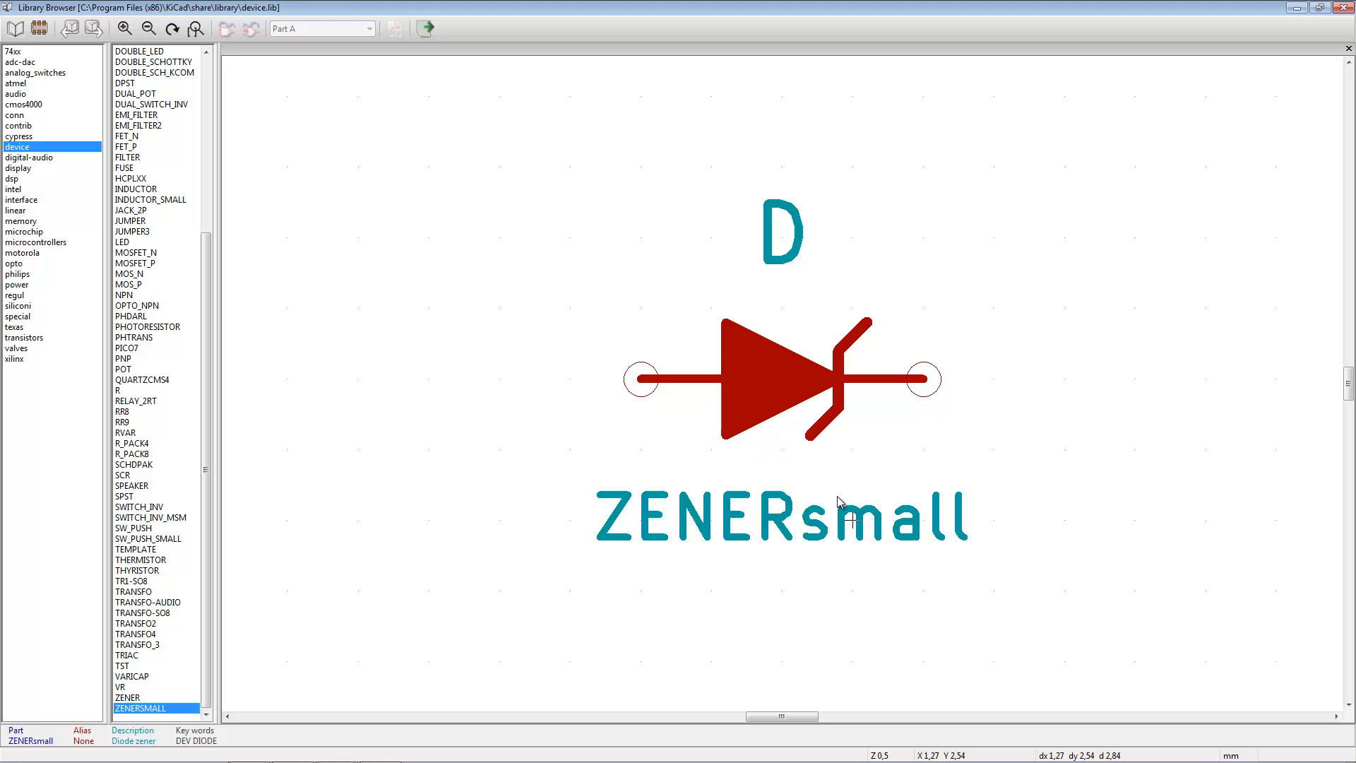
pyautogui.moveTo(206, 316); pyautogui.dragTo(196, 118)
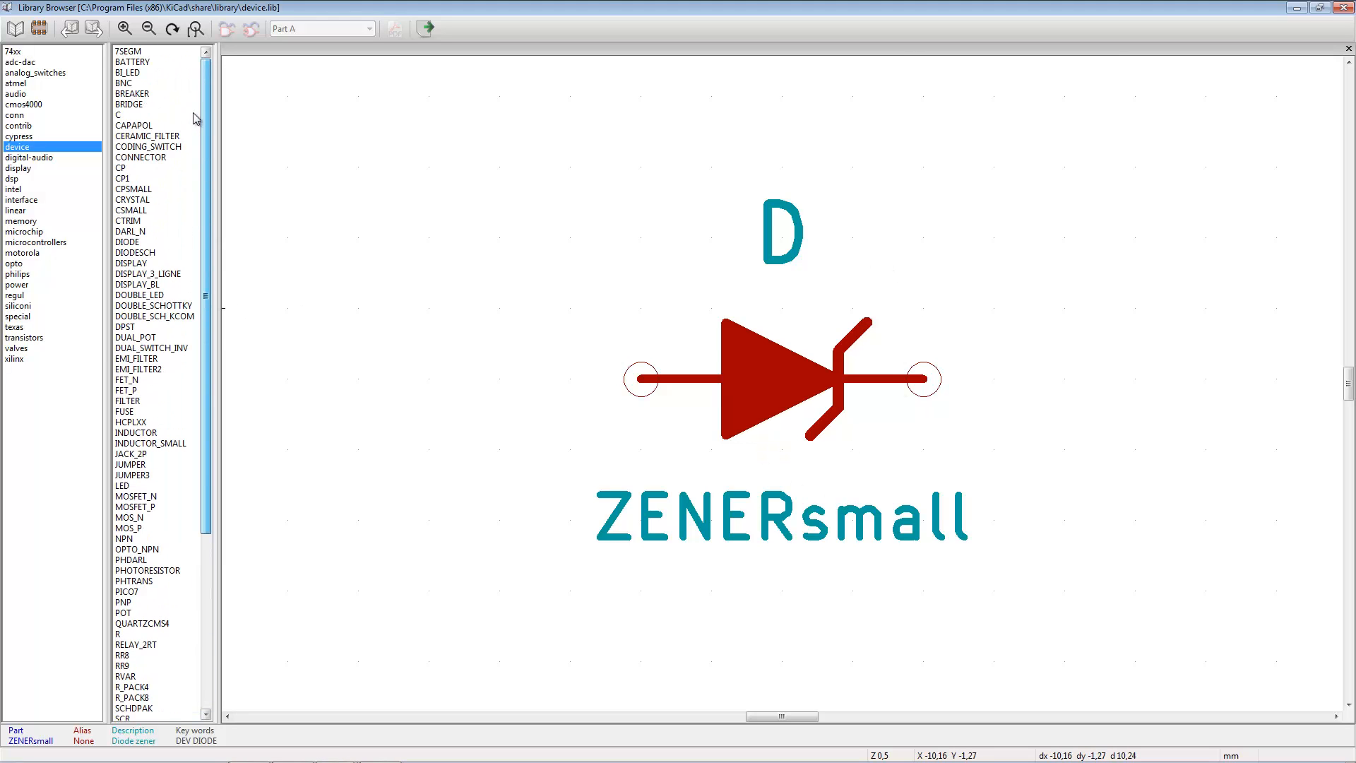
pyautogui.click(25, 156)
pyautogui.click(25, 149)
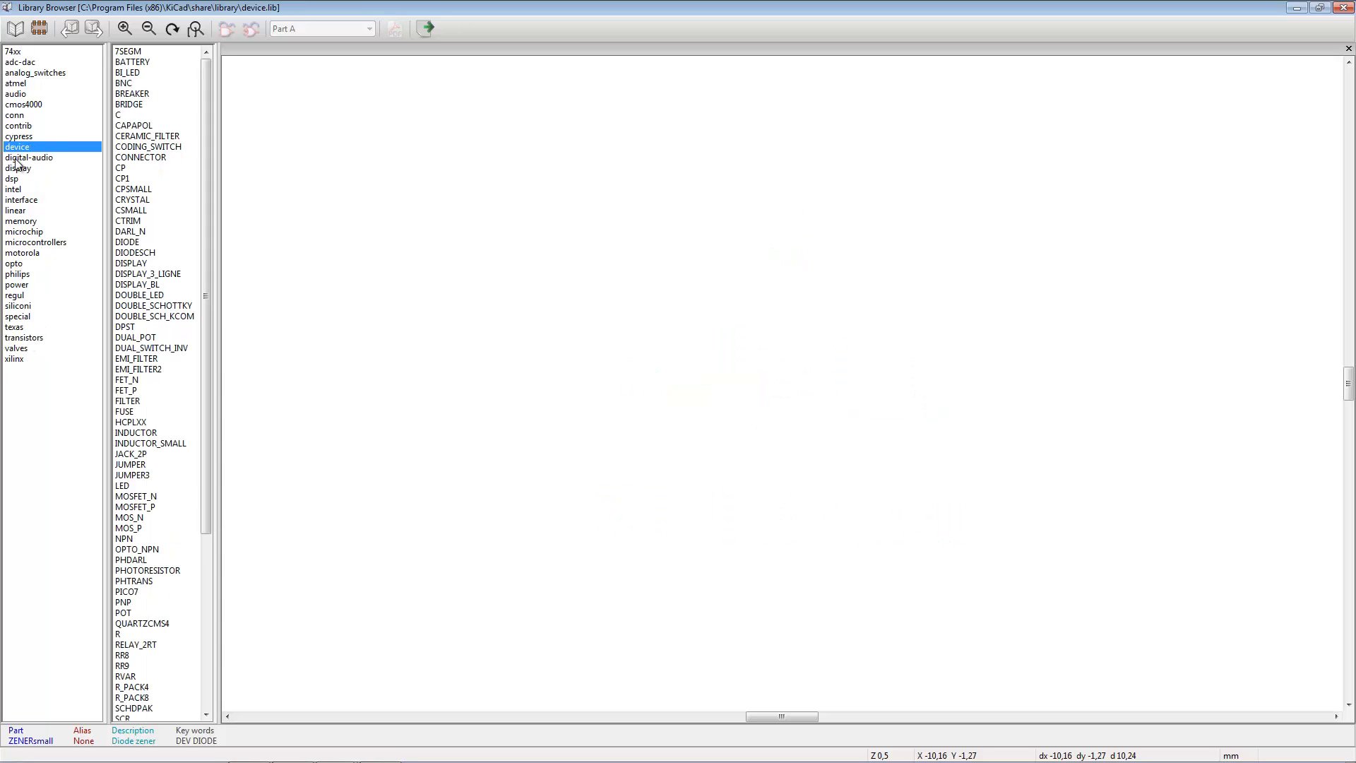
# - Preview symbols in the device library, including BATTERY, BNC, BRIDGE, C, CONNECTOR and SPST
pyautogui.click(133, 52)
pyautogui.click(135, 65)
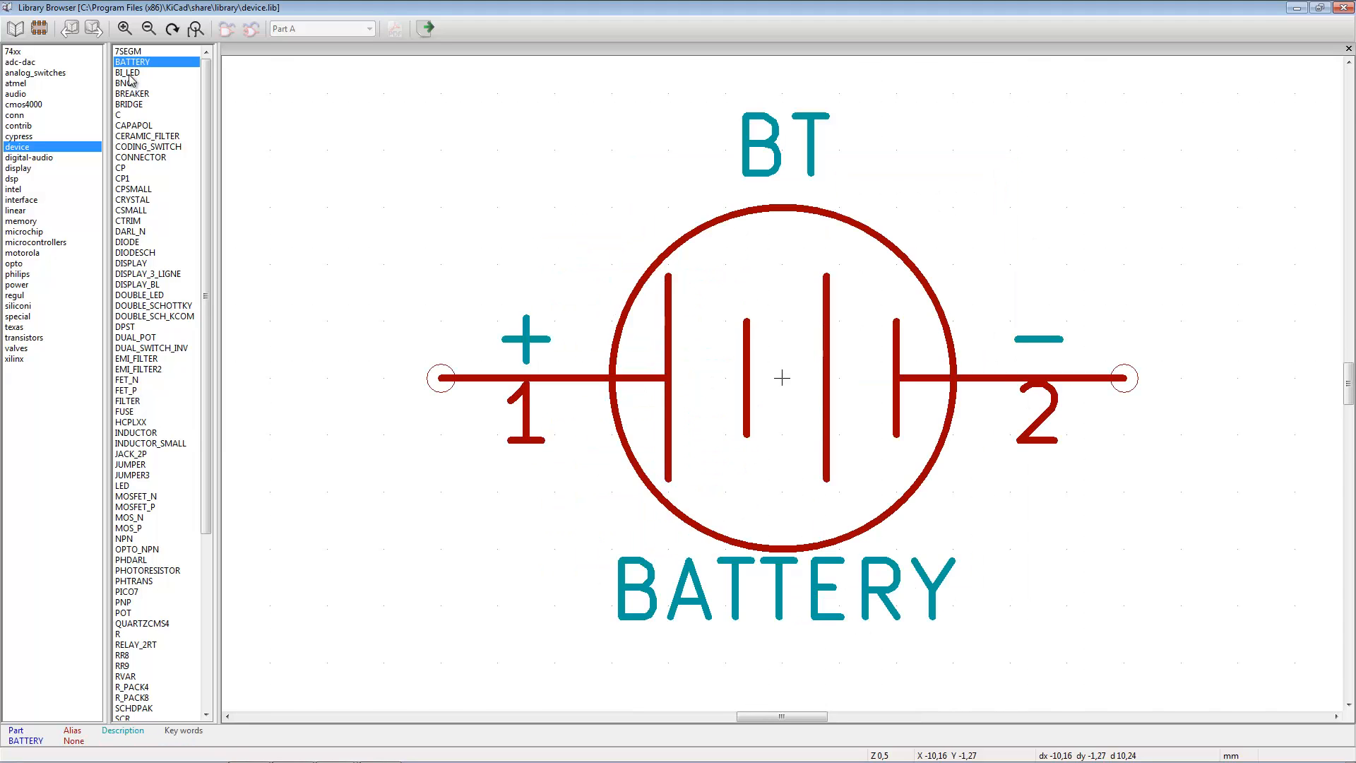
pyautogui.click(130, 74)
pyautogui.click(131, 83)
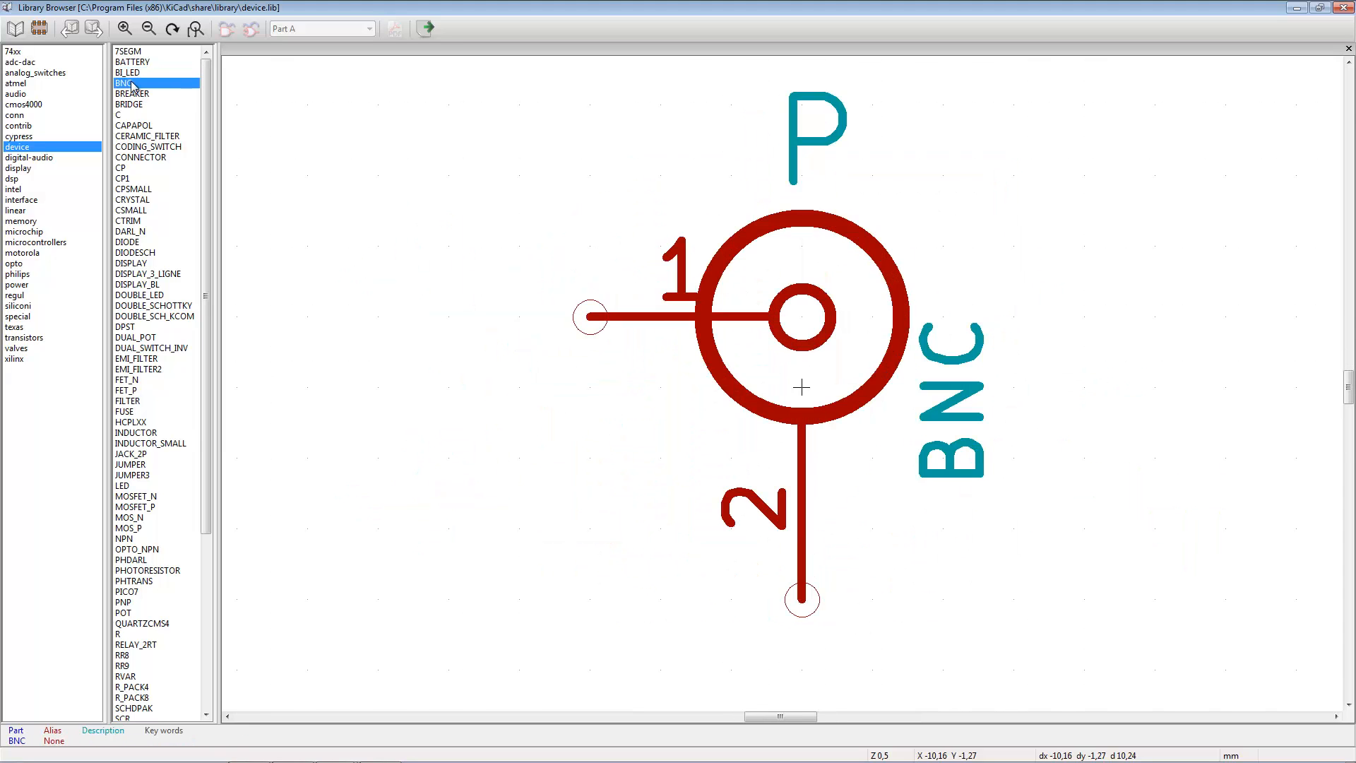
pyautogui.click(136, 96)
pyautogui.click(136, 106)
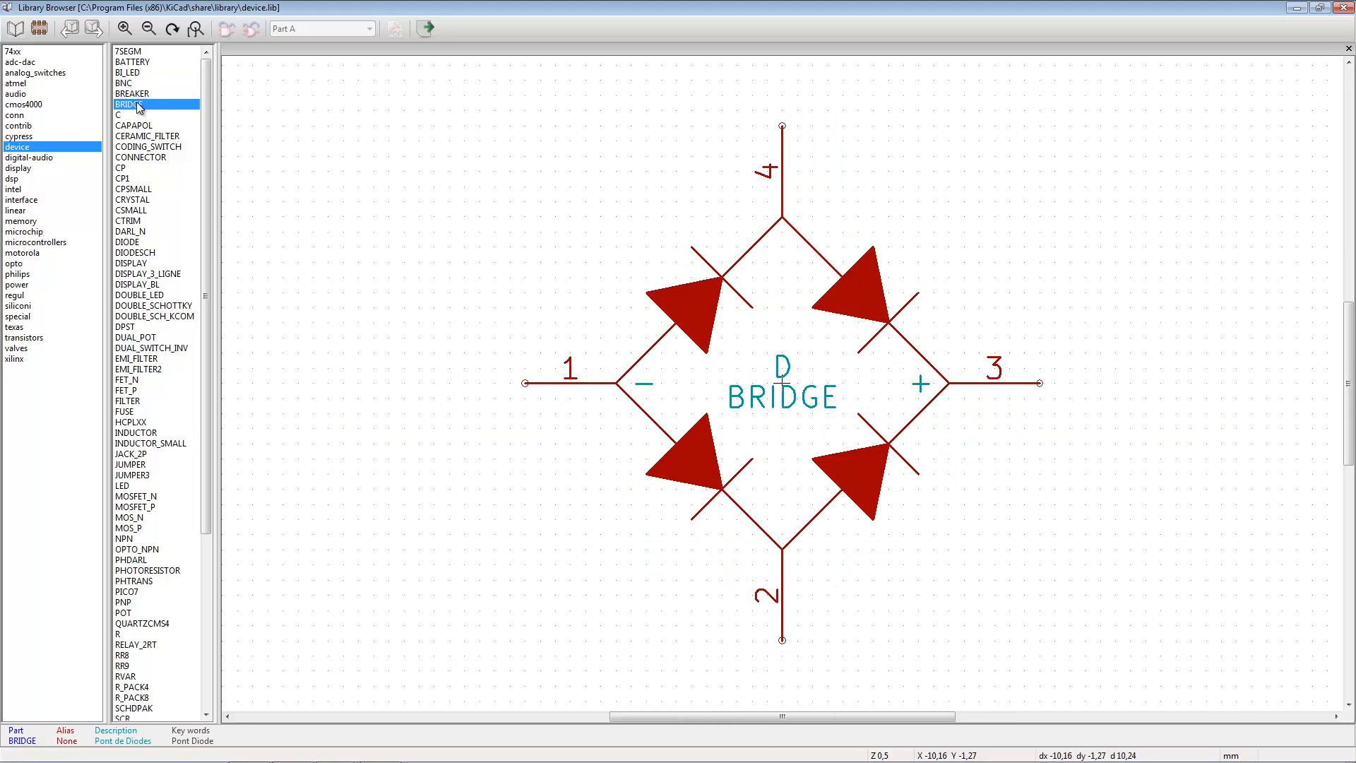
pyautogui.click(131, 116)
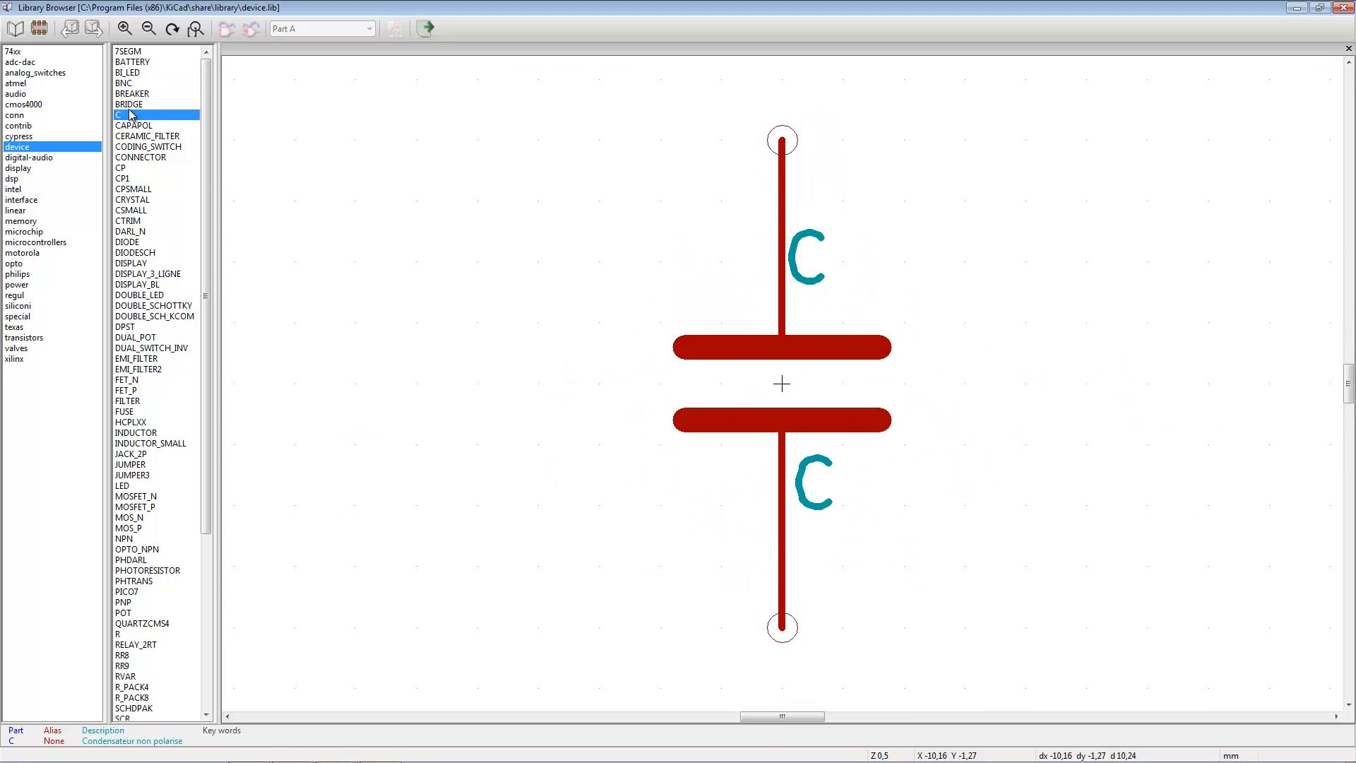
pyautogui.press('Down')
pyautogui.press('Down')
pyautogui.press('Down')
pyautogui.press('Down')
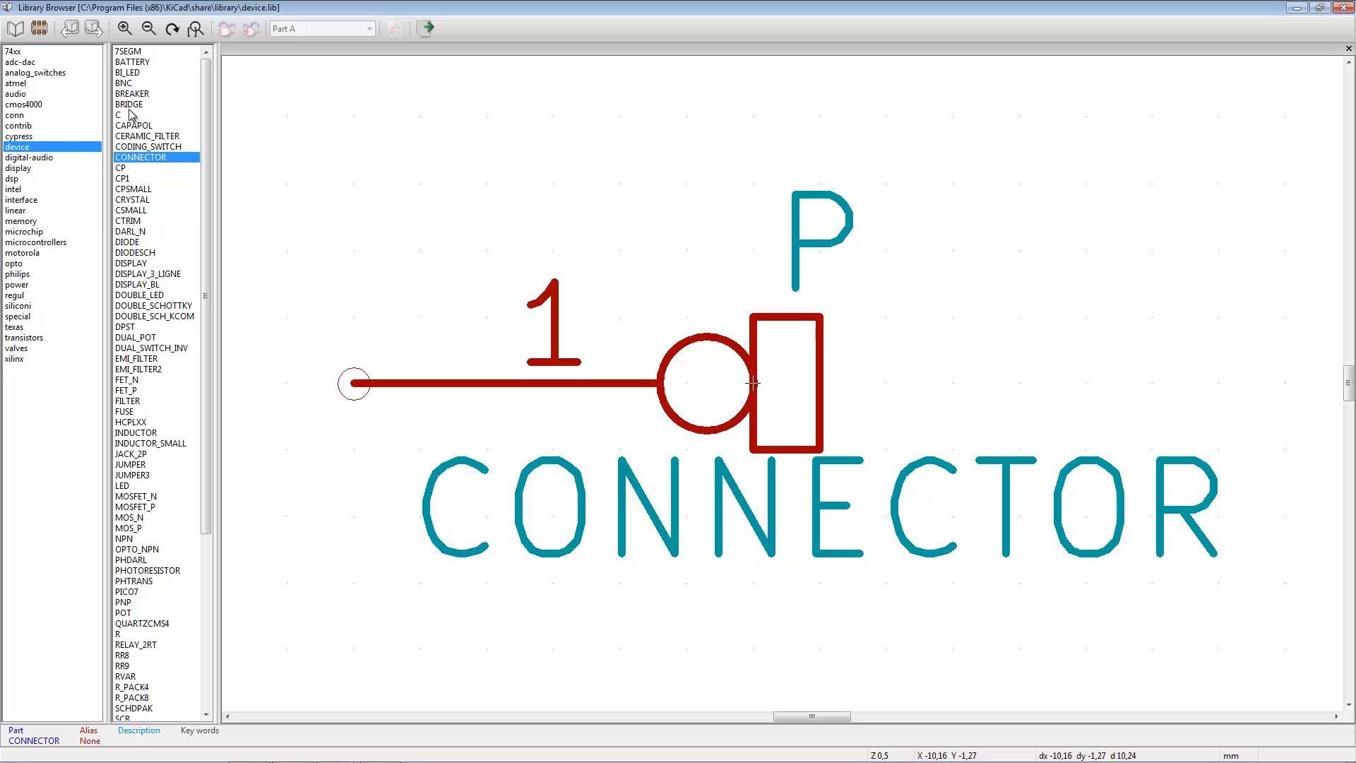
pyautogui.moveTo(206, 181); pyautogui.dragTo(205, 288)
pyautogui.click(127, 591)
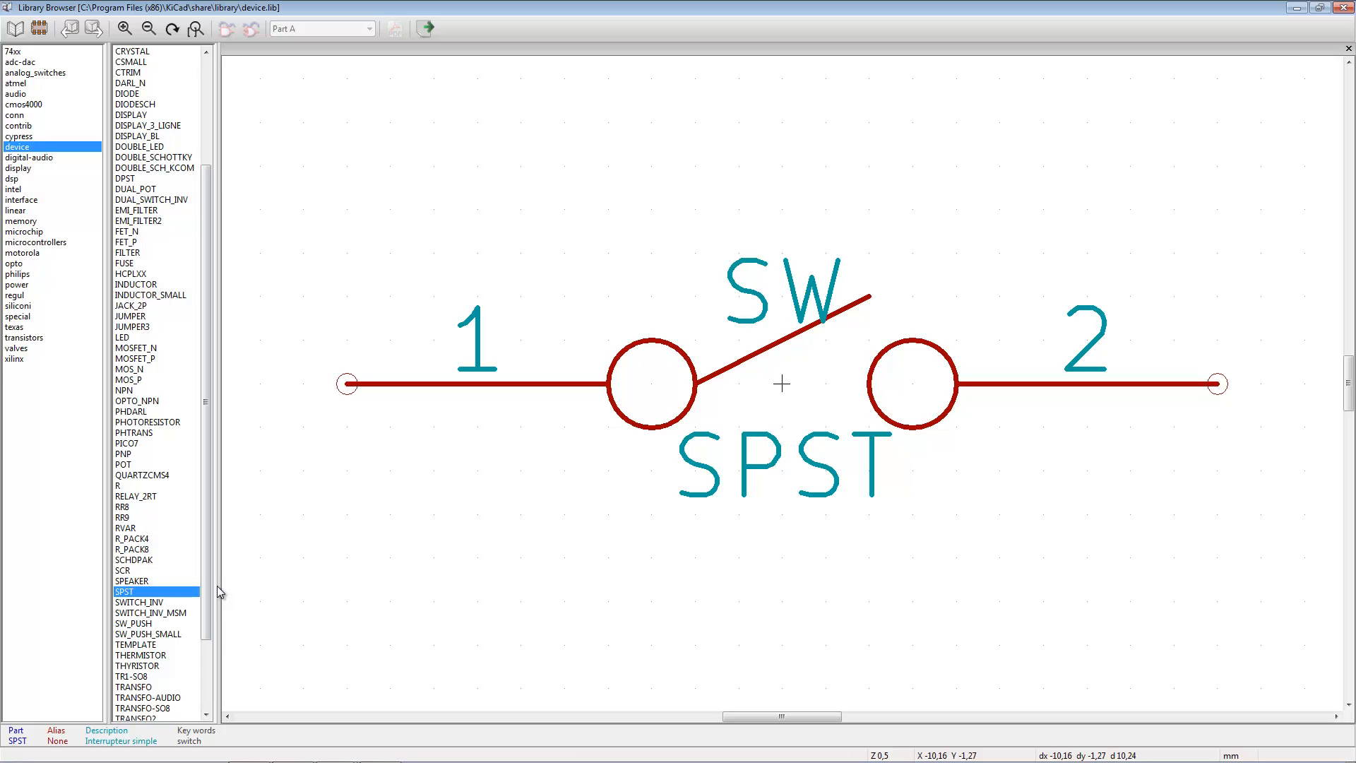
# - Preview the switch symbols in the device library from SWITCH_INV through SW_PUSH_SMALL, and return to SPST
pyautogui.press('Down')
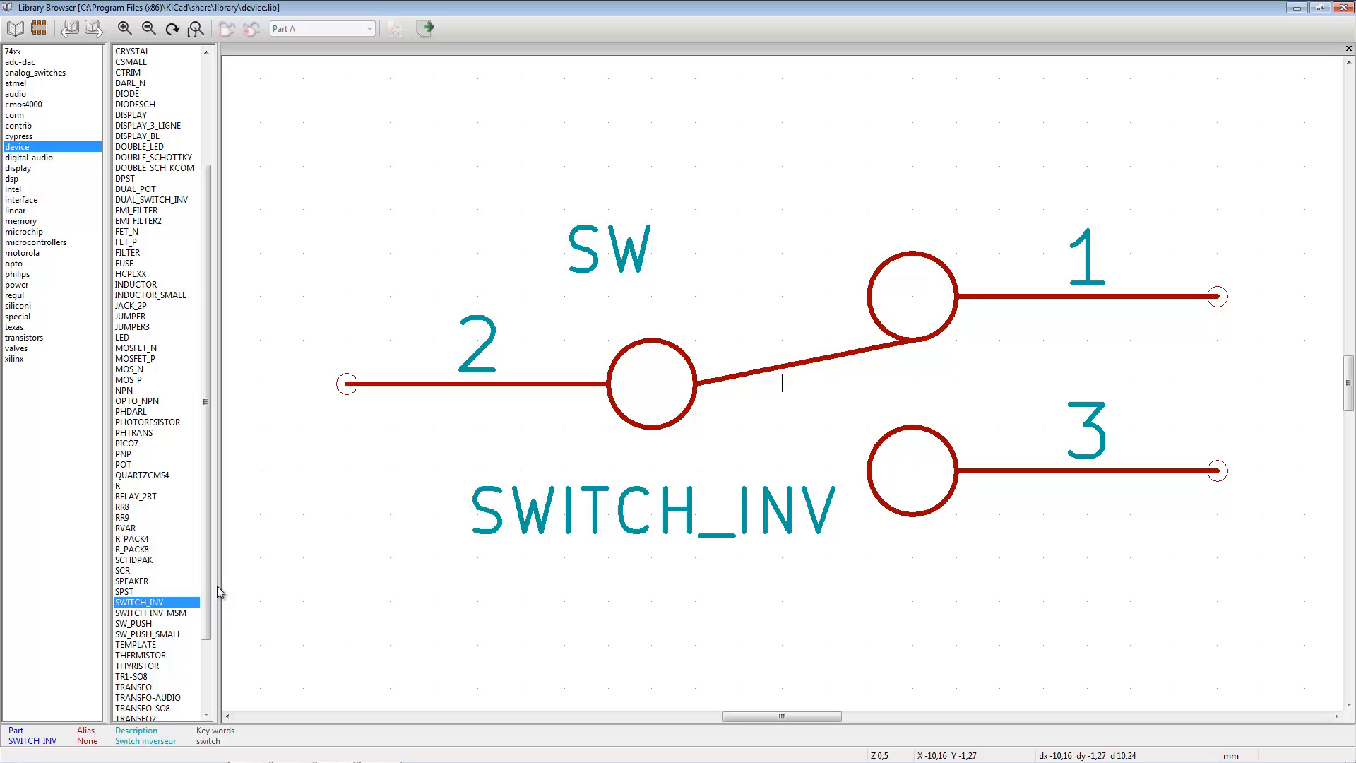
pyautogui.press('Down')
pyautogui.press('Down')
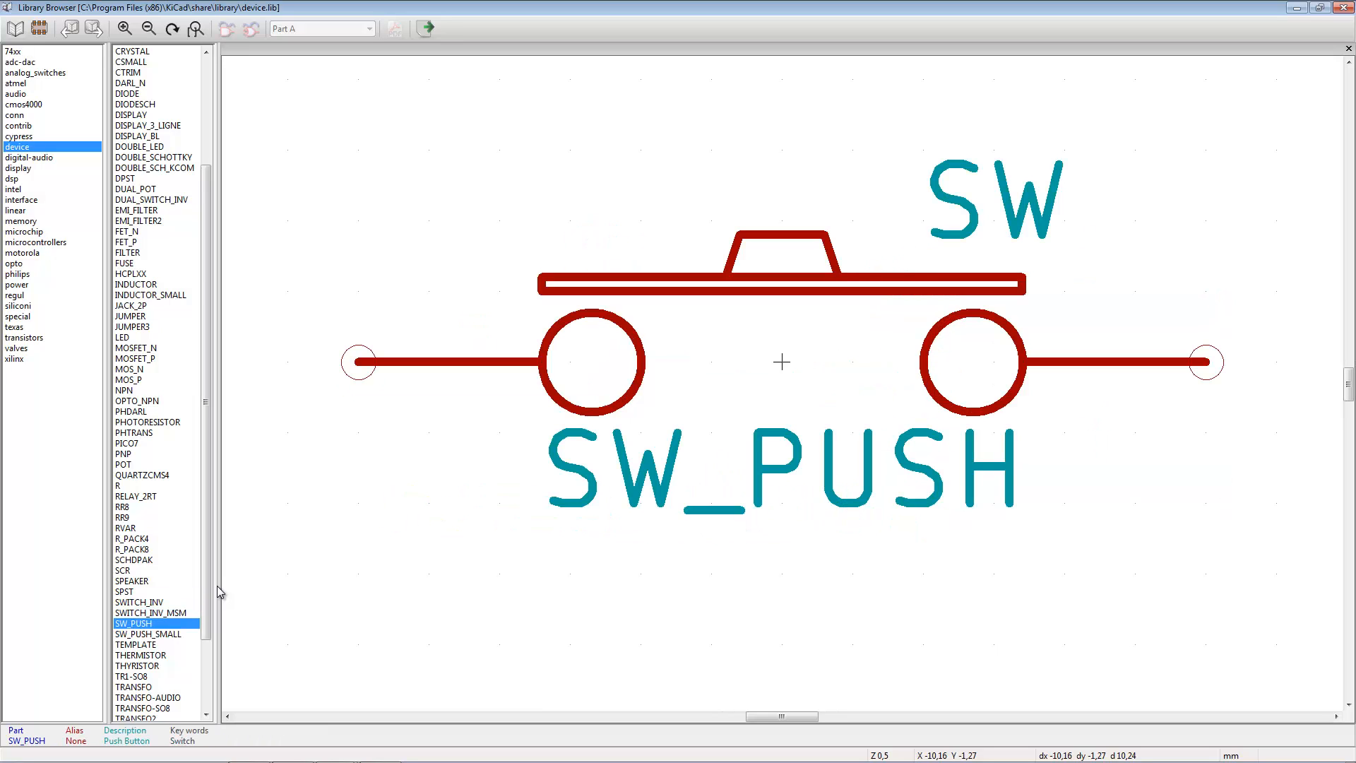
pyautogui.press('Down')
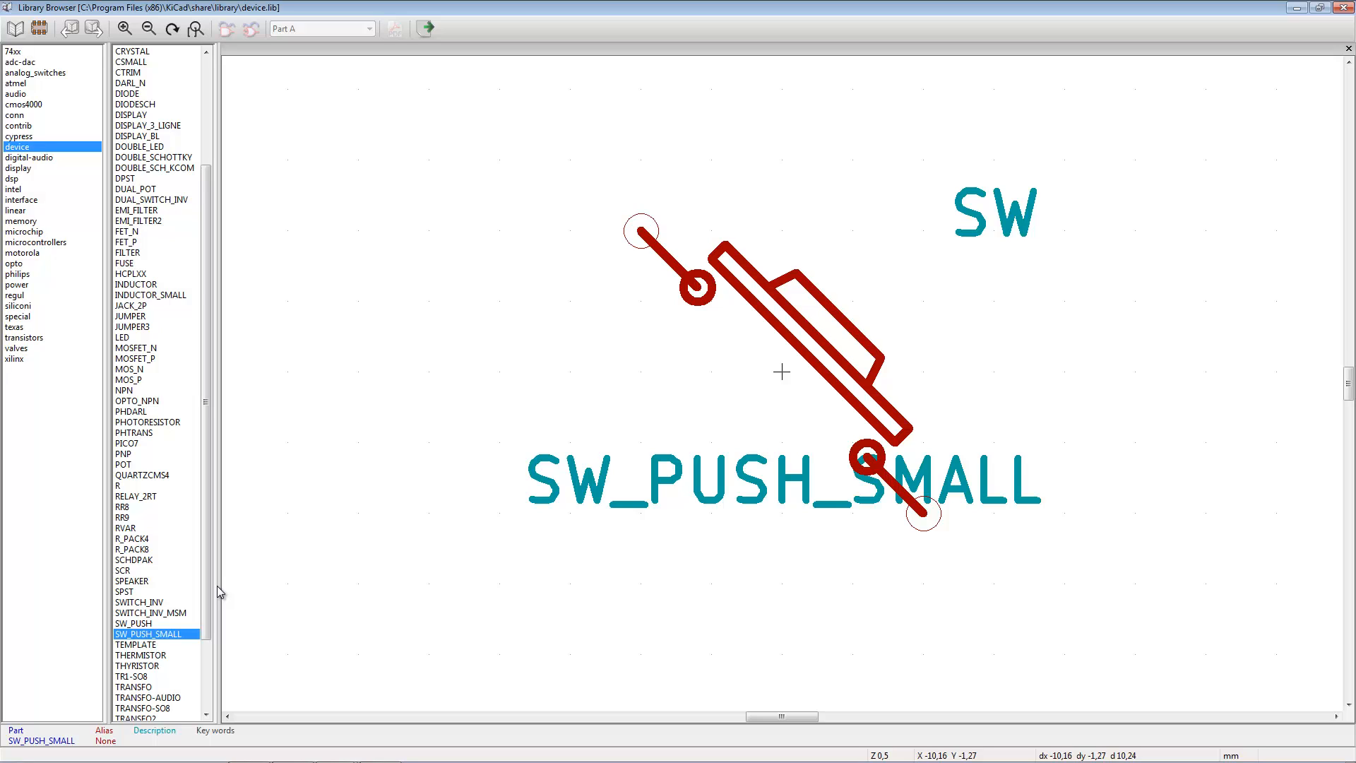
pyautogui.press('Up')
pyautogui.press('Up')
pyautogui.press('Up')
pyautogui.press('Up')
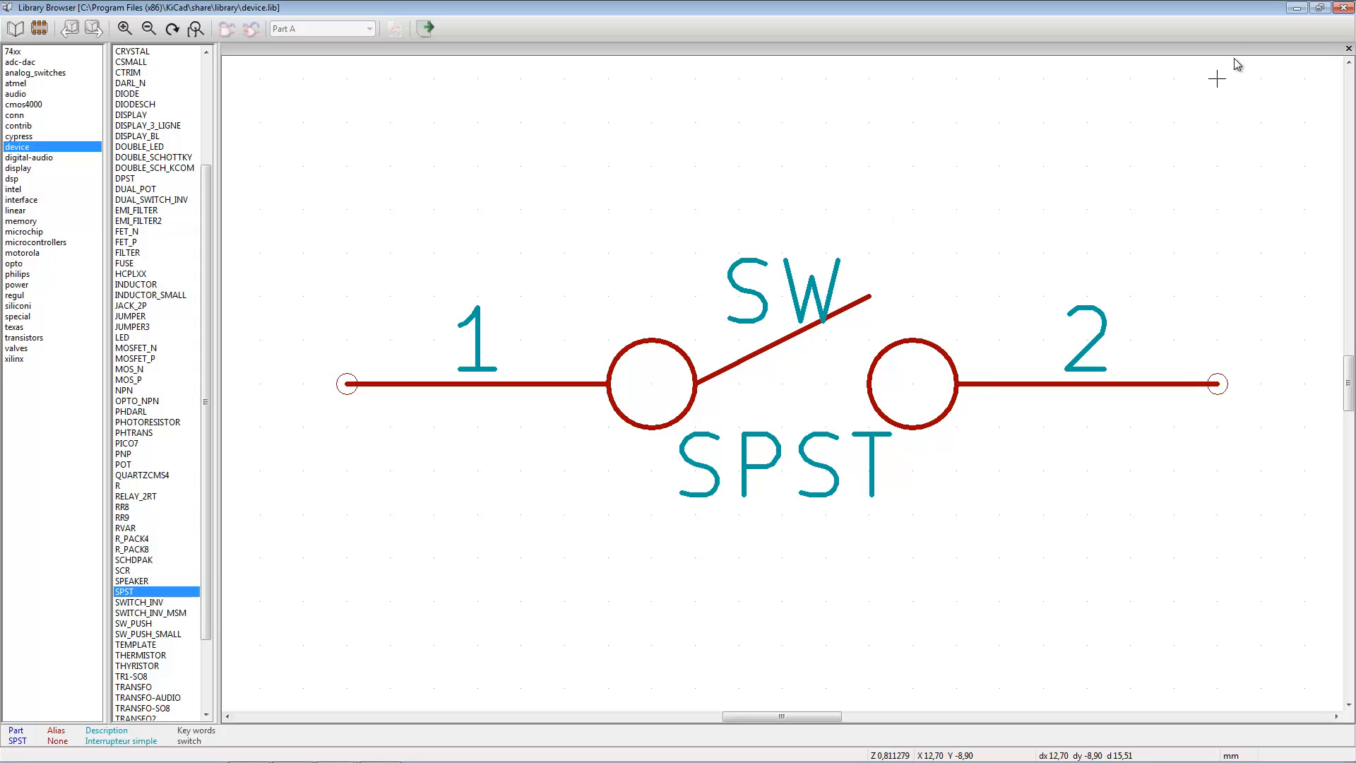
# - Close the component library browser and save the whole schematic project
pyautogui.click(1343, 8)
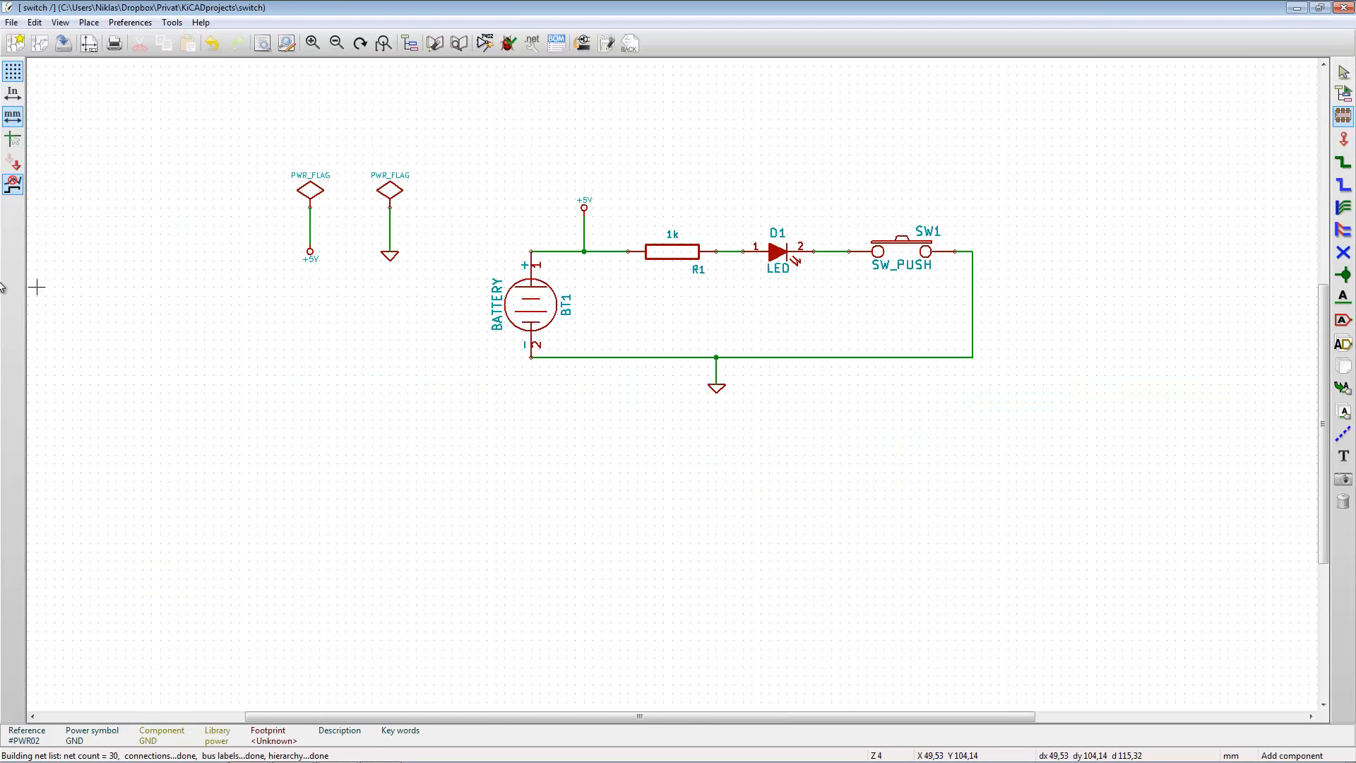
pyautogui.click(12, 23)
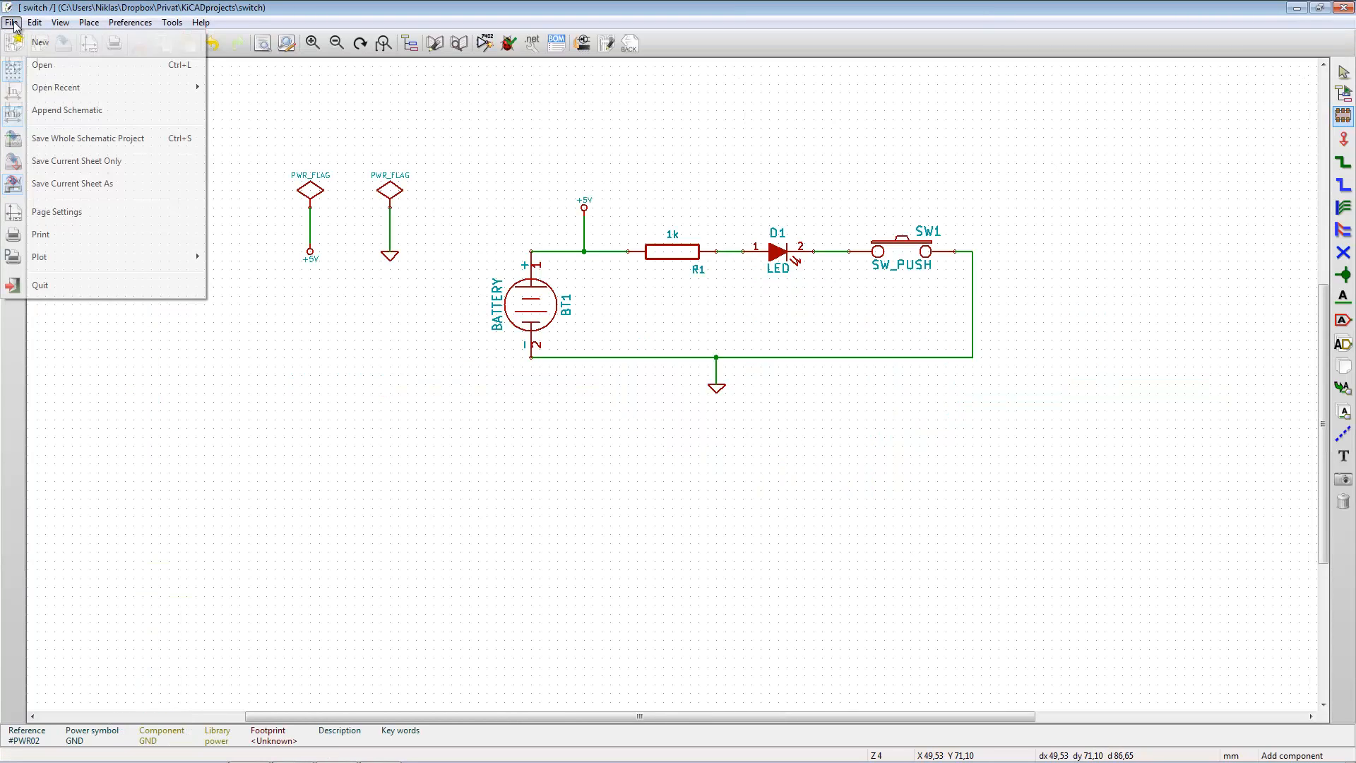
pyautogui.click(113, 139)
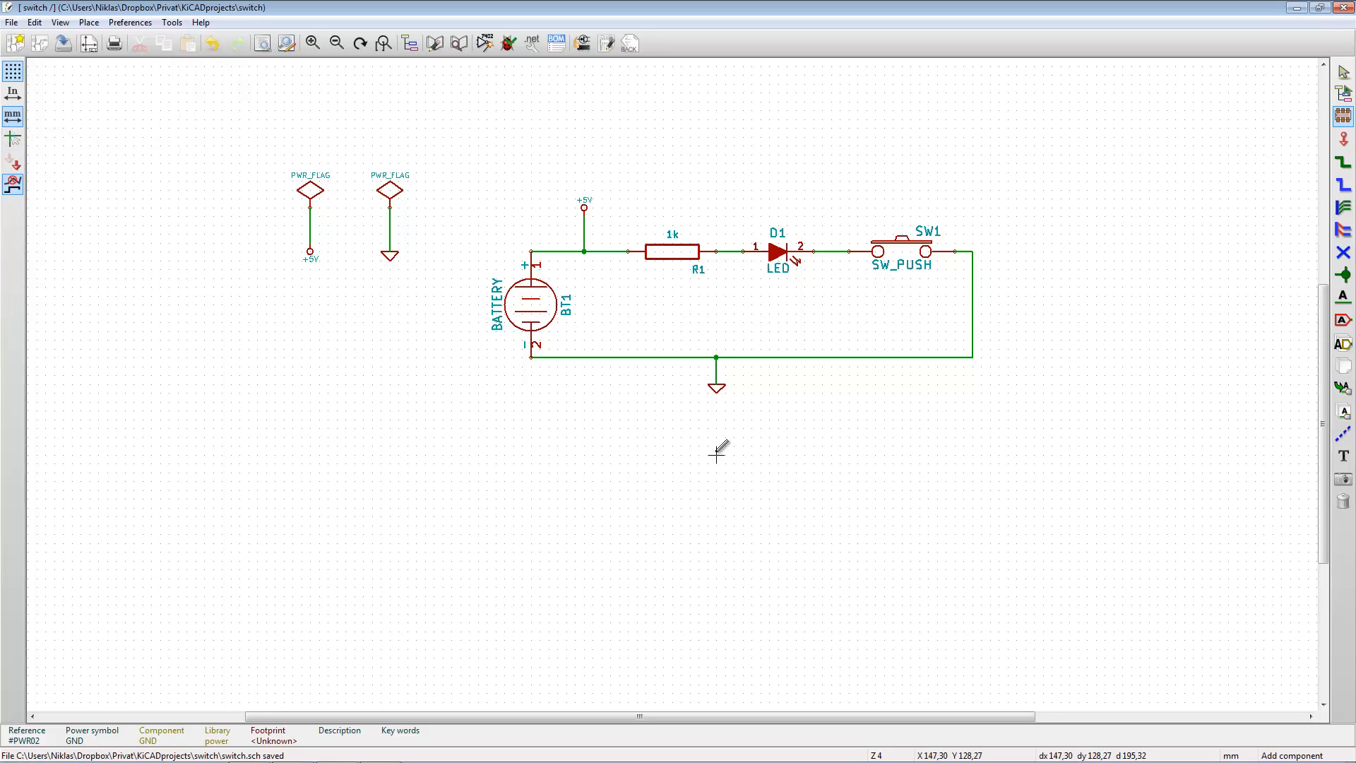